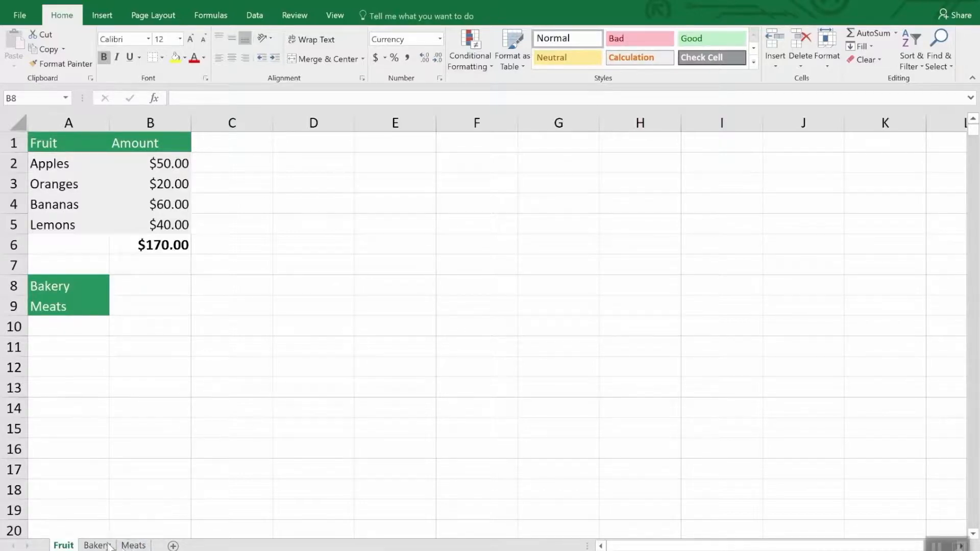
- Look at the Meats sheet's items and amounts and return to the Fruit sheet
left_click(134, 545, "ctrl")
left_click(134, 545)
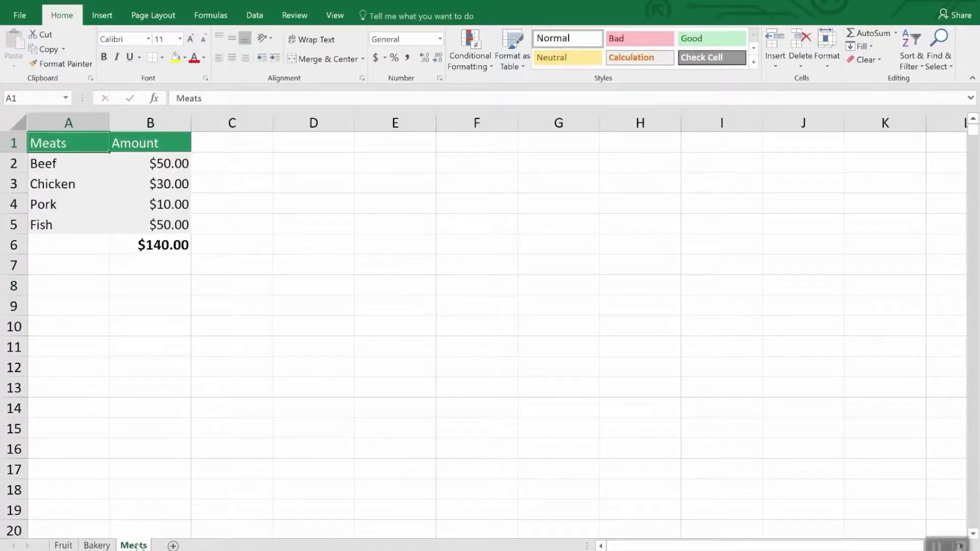
left_click(70, 545)
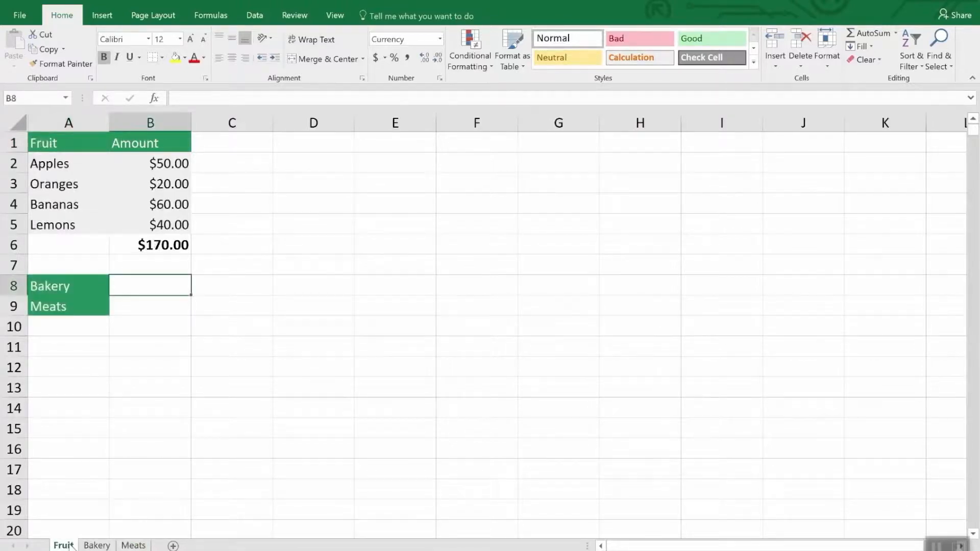
- Create a copy of the Fruit sheet in Inventory.xlsx, placed before the original Fruit sheet
right_click(70, 545)
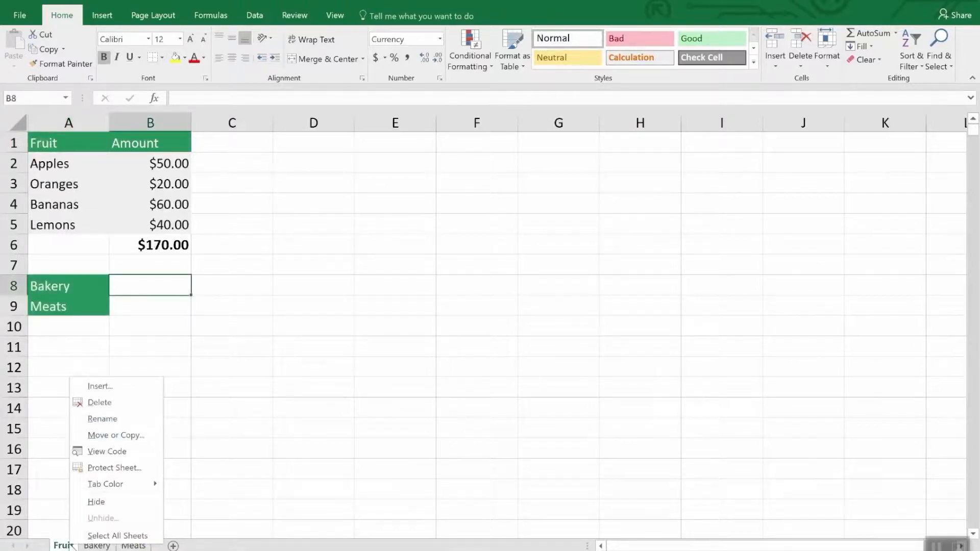
left_click(126, 438)
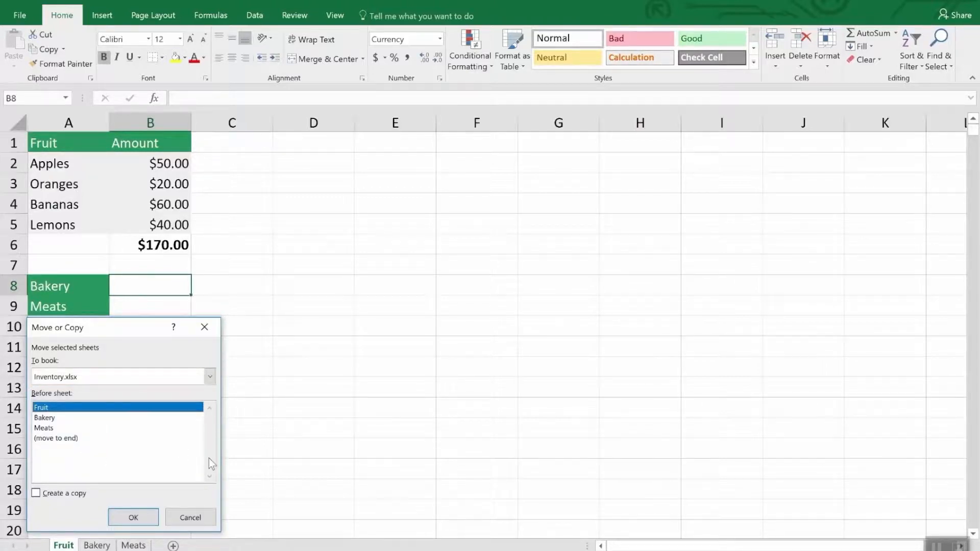
left_click(57, 494)
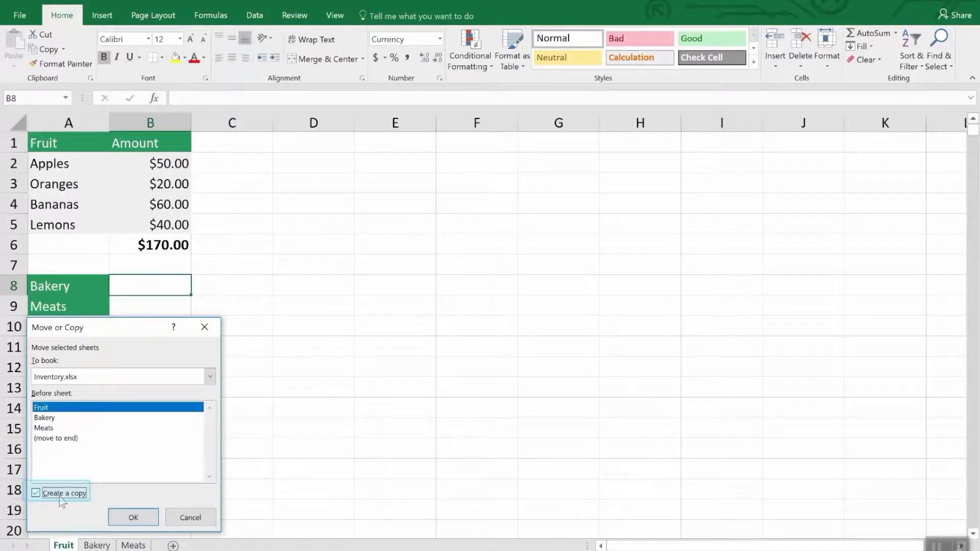
left_click(134, 518)
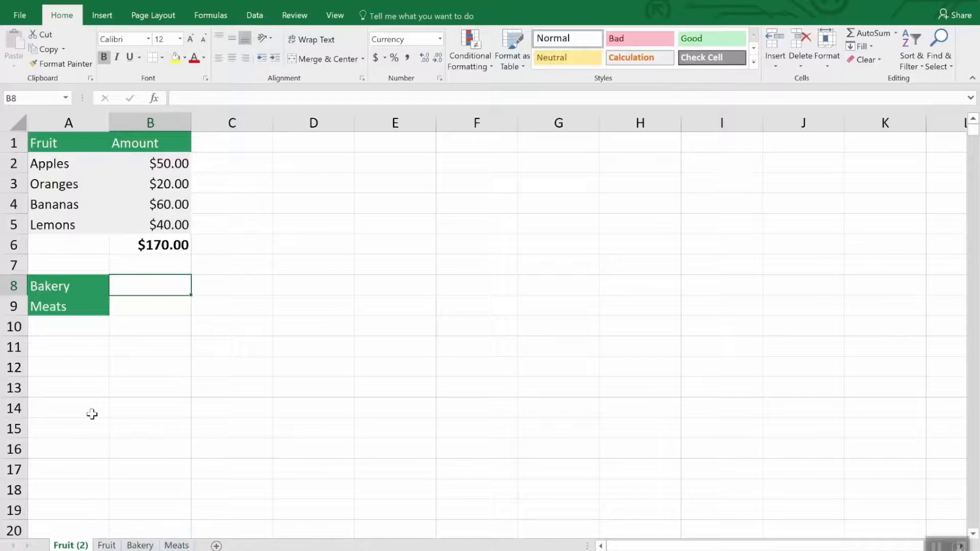
- Permanently delete the duplicate sheet Fruit (2)
right_click(66, 545)
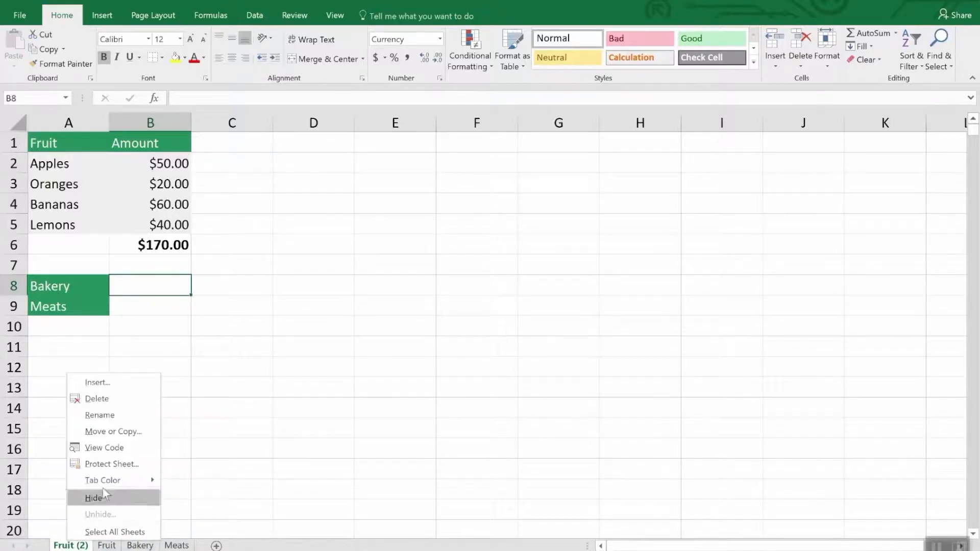
left_click(105, 399)
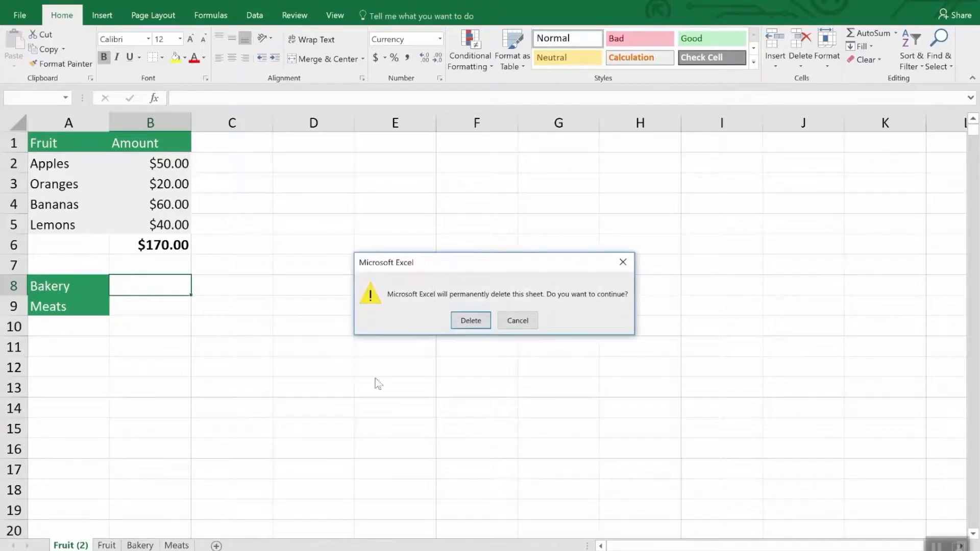
left_click(466, 321)
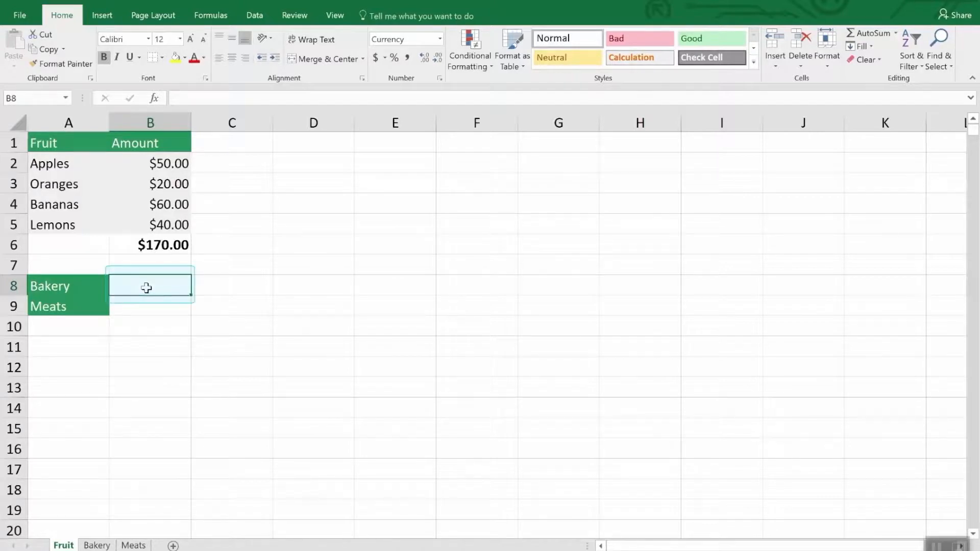
- Enter a SUM formula in cell B8 of the Fruit sheet that references the Bakery sheet's total in B7
type("=")
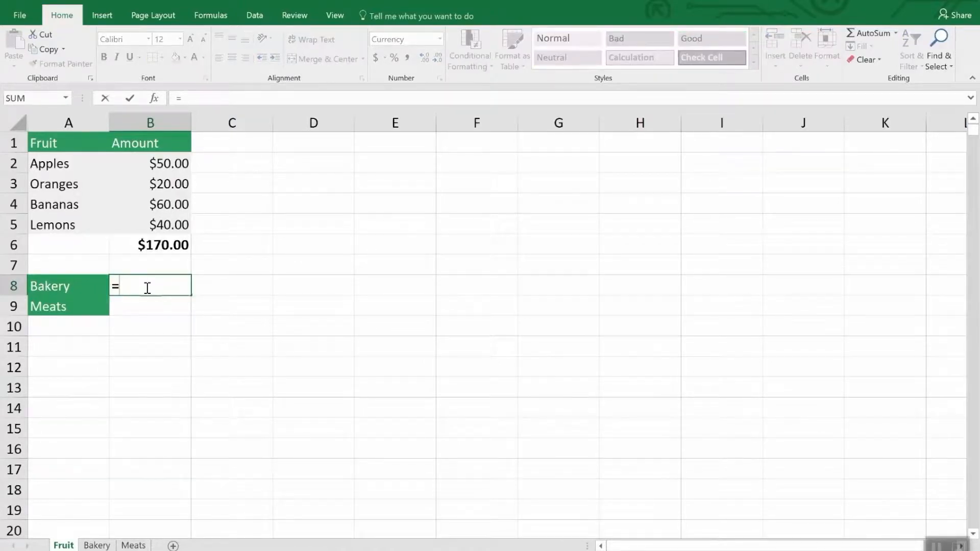
type("sum")
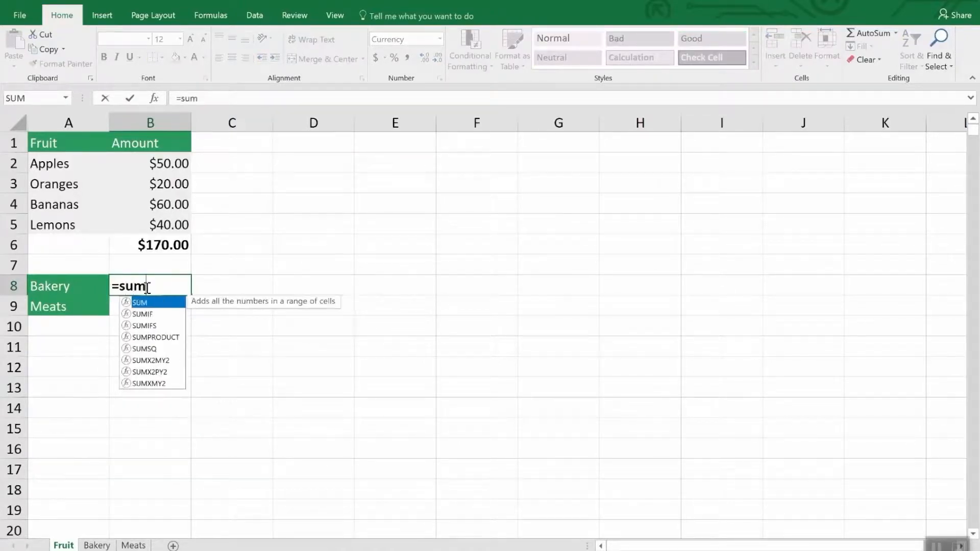
type("(")
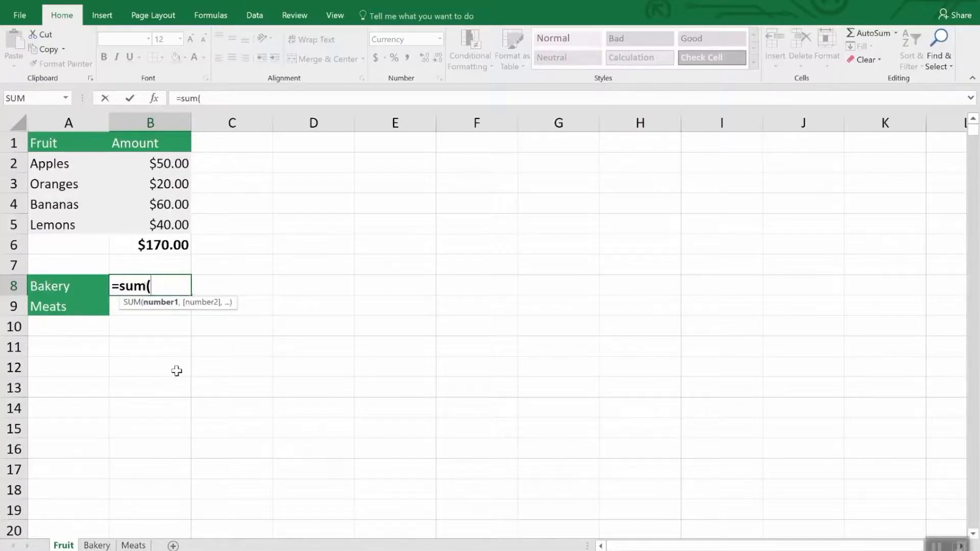
left_click(102, 545)
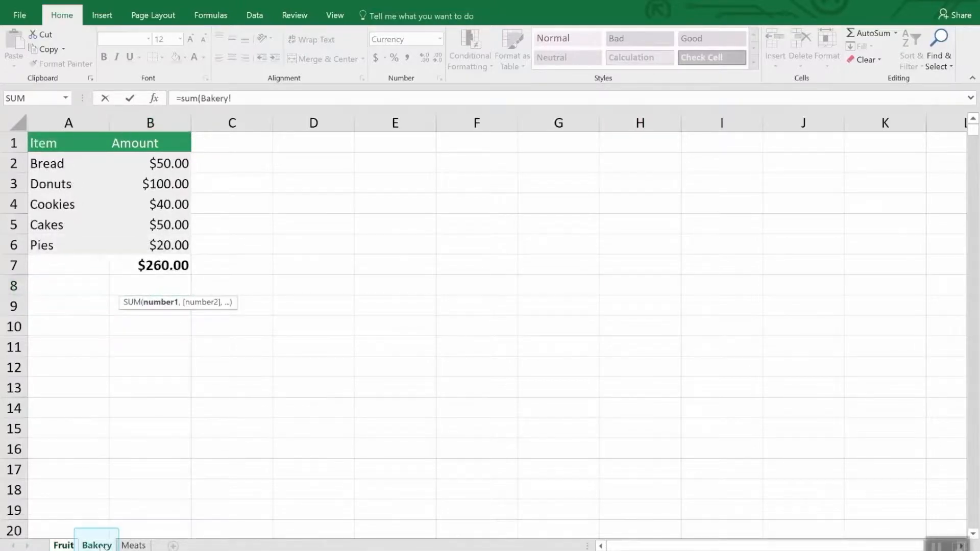
left_click(171, 263)
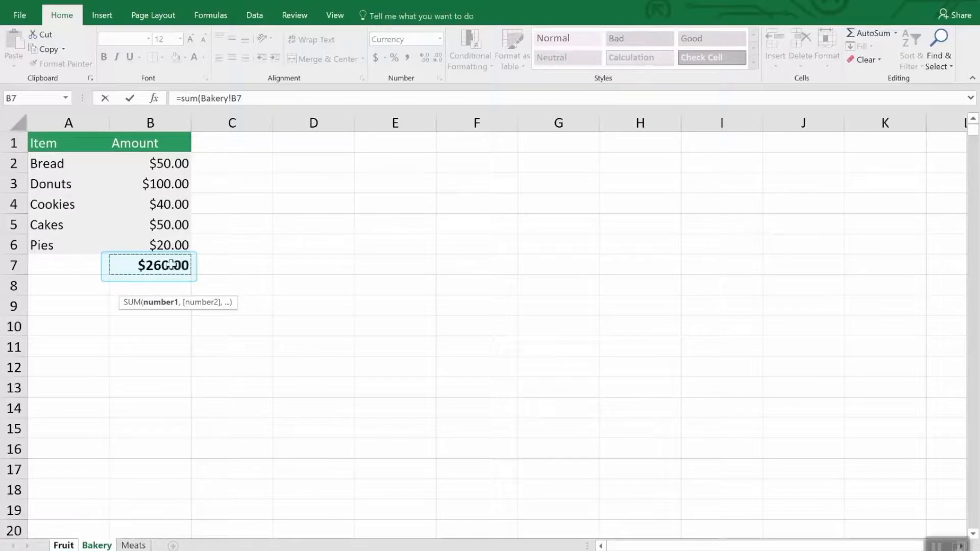
key("Return")
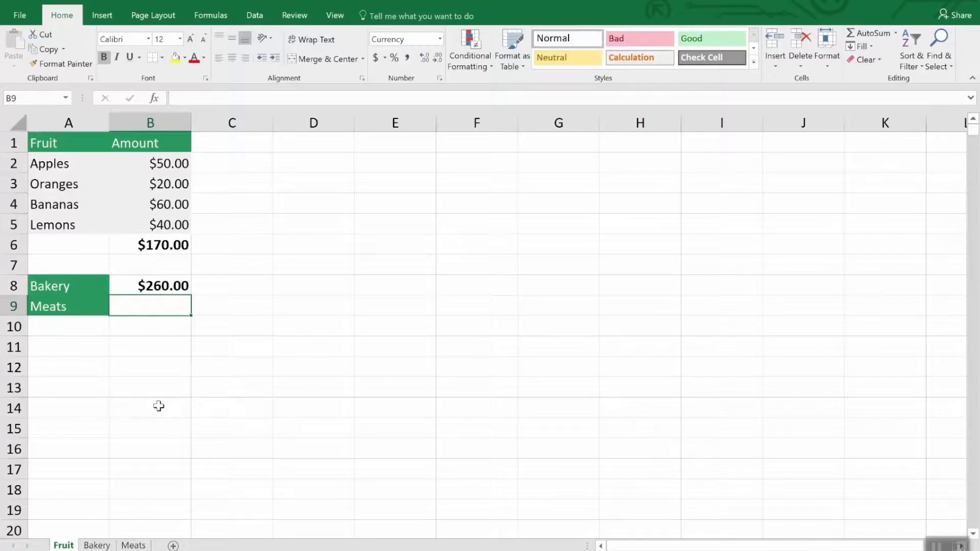
- Enter a SUM formula in cell B9 of the Fruit sheet that adds Chicken (B3) and Fish (B5) from the Meats sheet
type("=sum(")
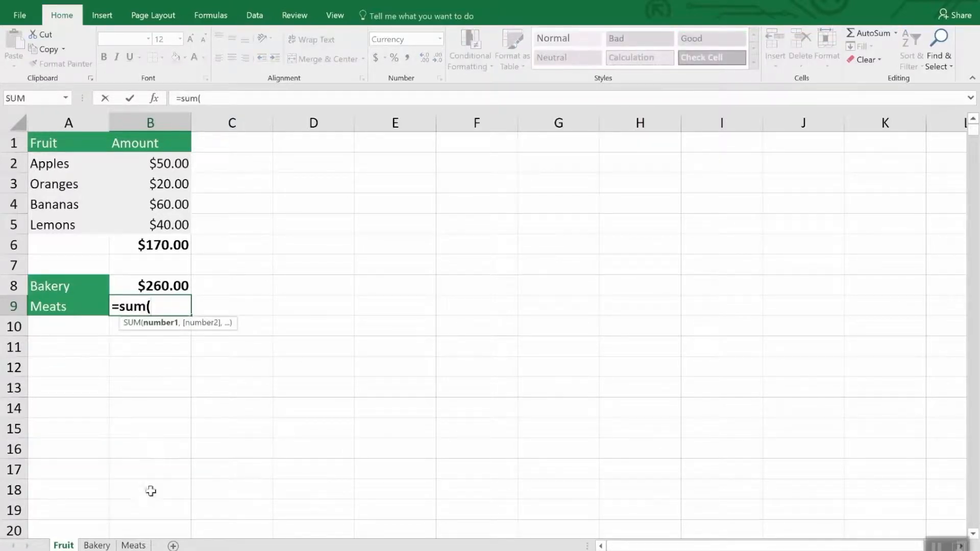
left_click(144, 545)
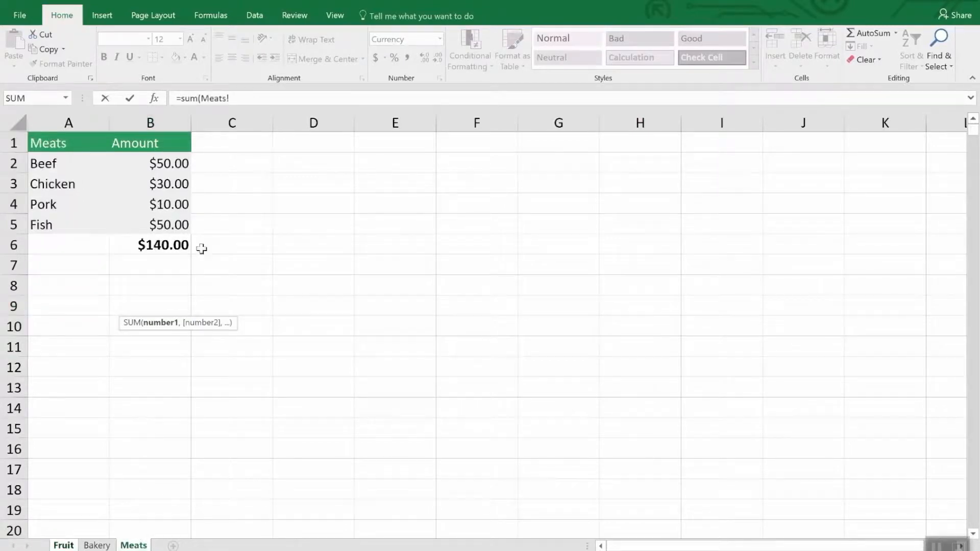
left_click(173, 185)
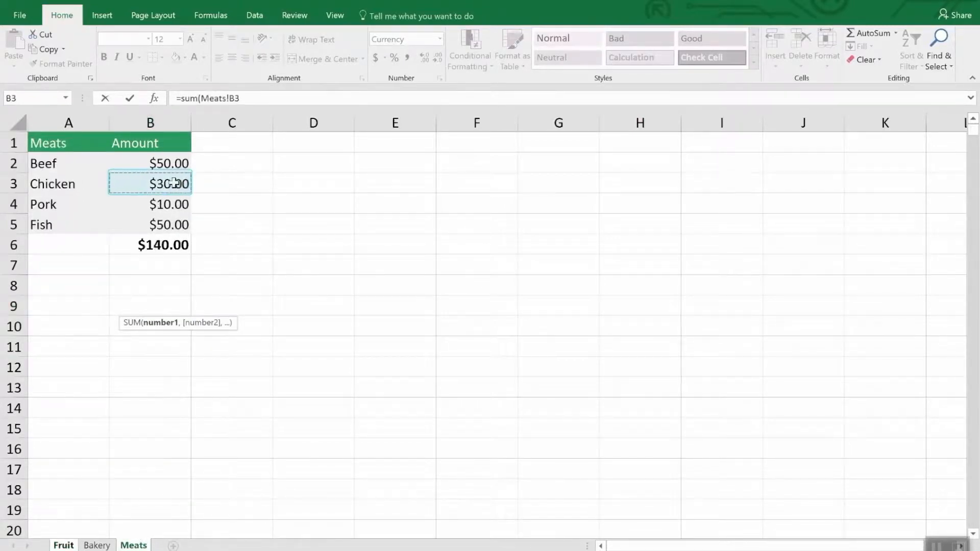
type(",")
left_click(176, 224)
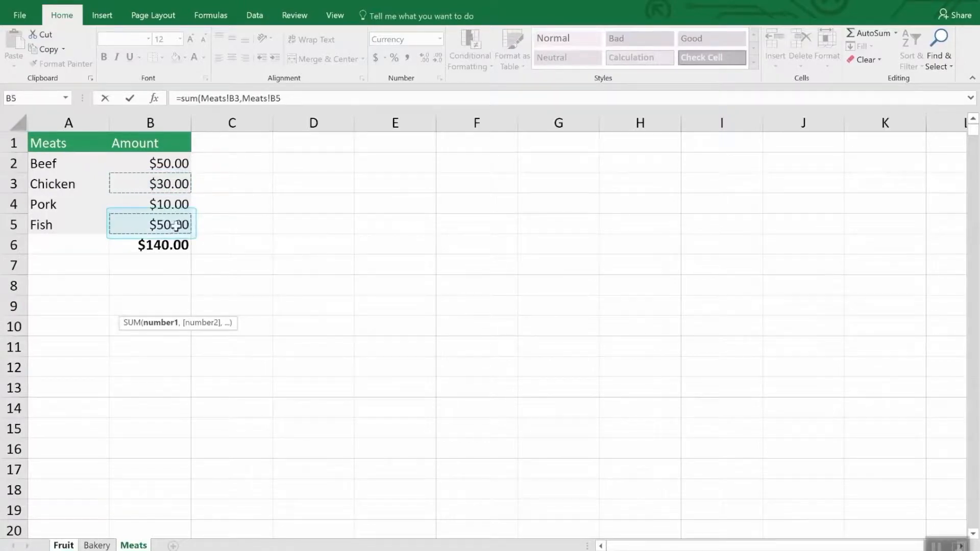
key("Return")
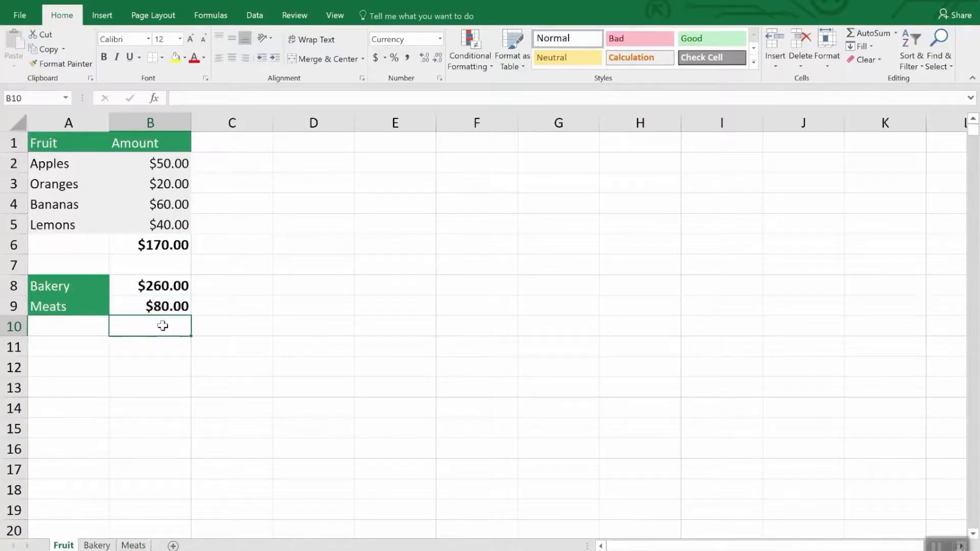
- Try switching the sheet reference inside the B8 formula from Bakery to Meats
left_click(164, 287)
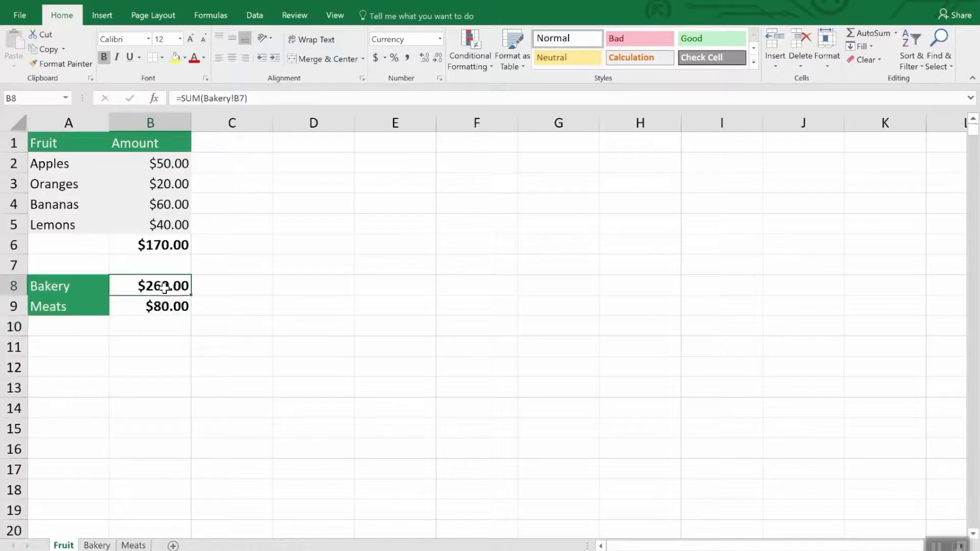
left_click(270, 98)
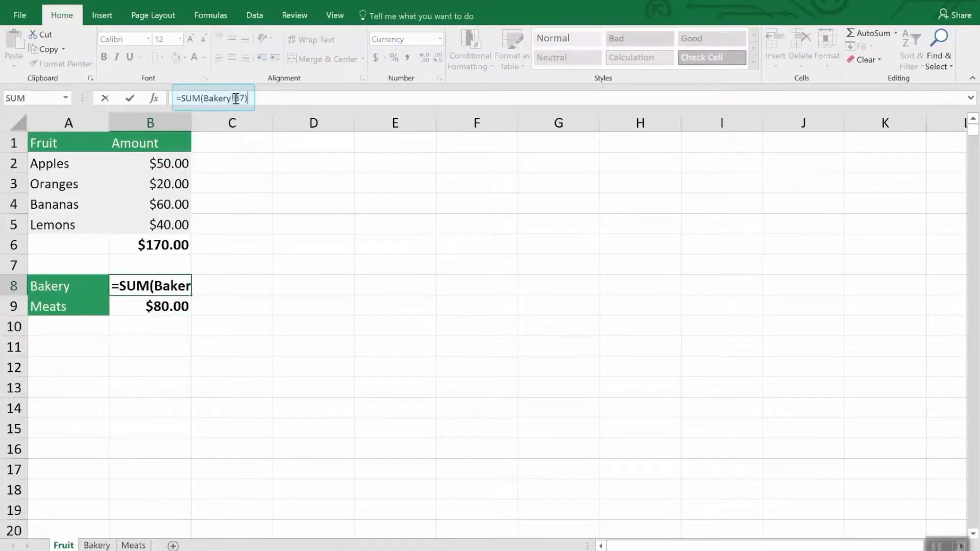
left_click_drag(237, 98, 205, 98)
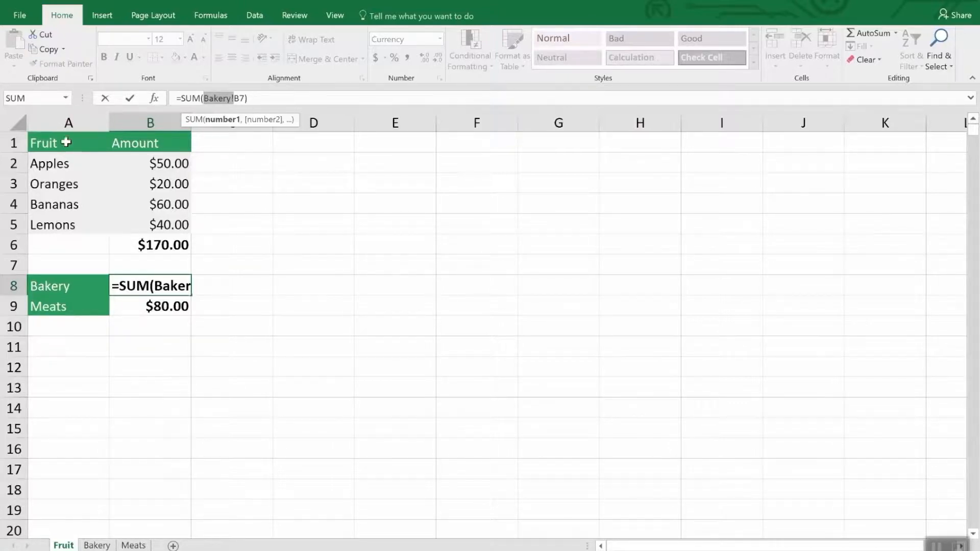
left_click(97, 546)
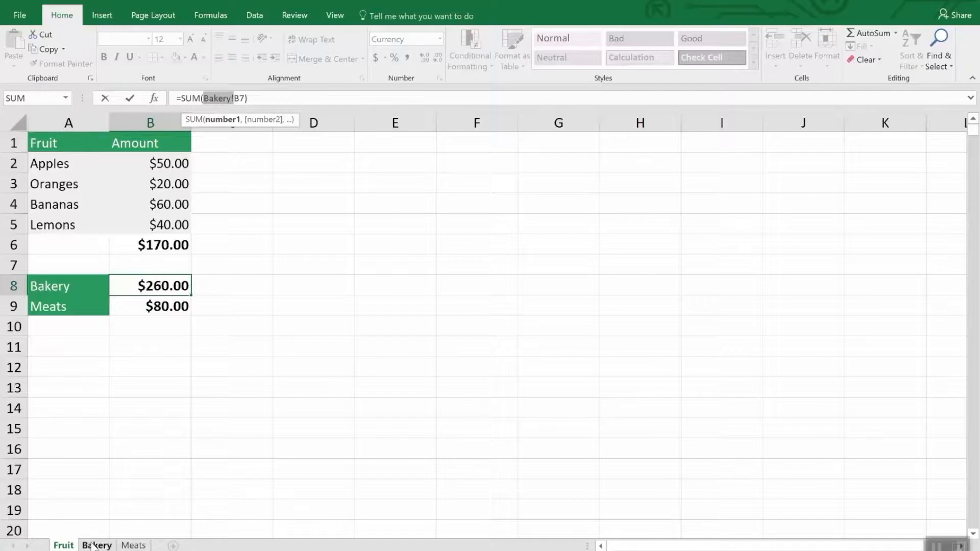
left_click(133, 546)
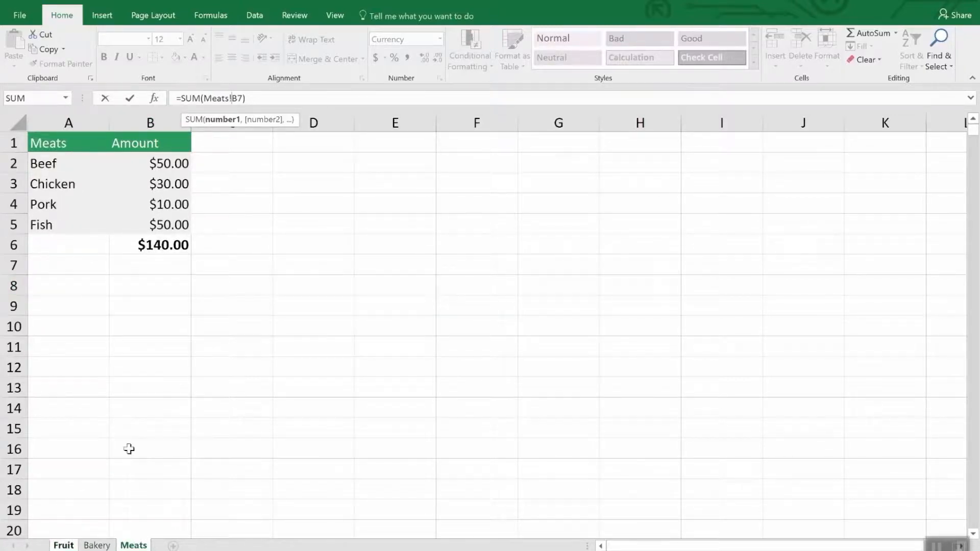
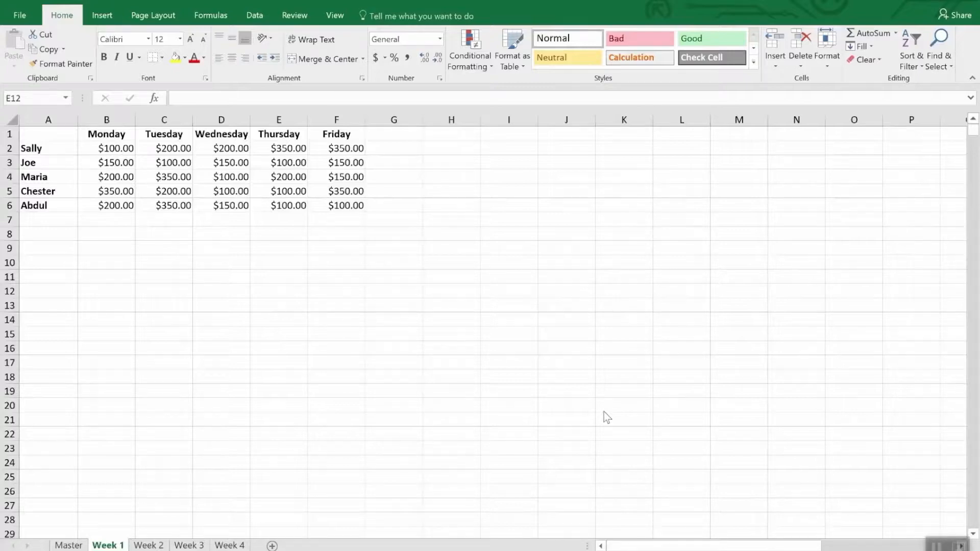
- Look through the weekly amount sheets up to Week 4
left_click(189, 546)
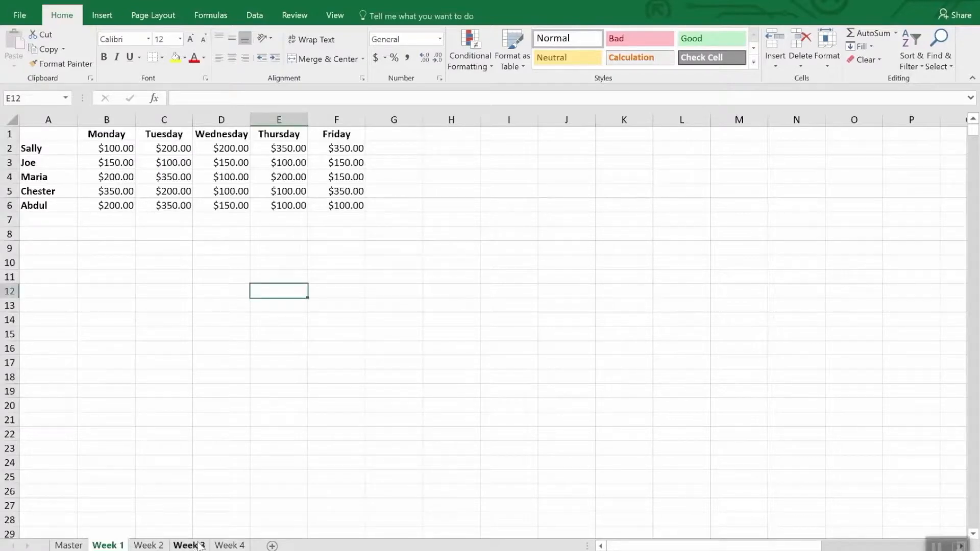
left_click(222, 546, "ctrl")
left_click(227, 546)
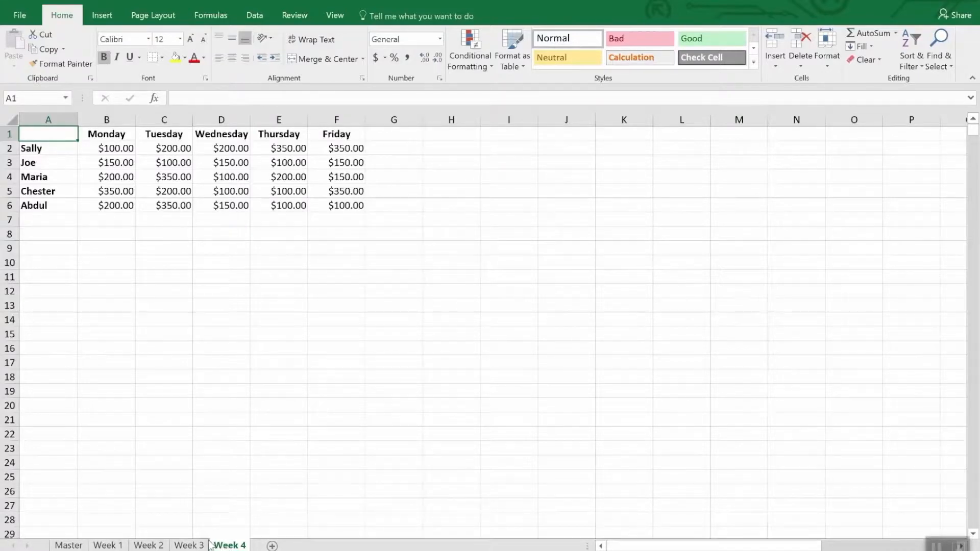
- Start a Consolidate operation at cell A1 of the Master sheet, keeping Sum as the function
left_click(69, 546, "ctrl")
left_click(69, 546)
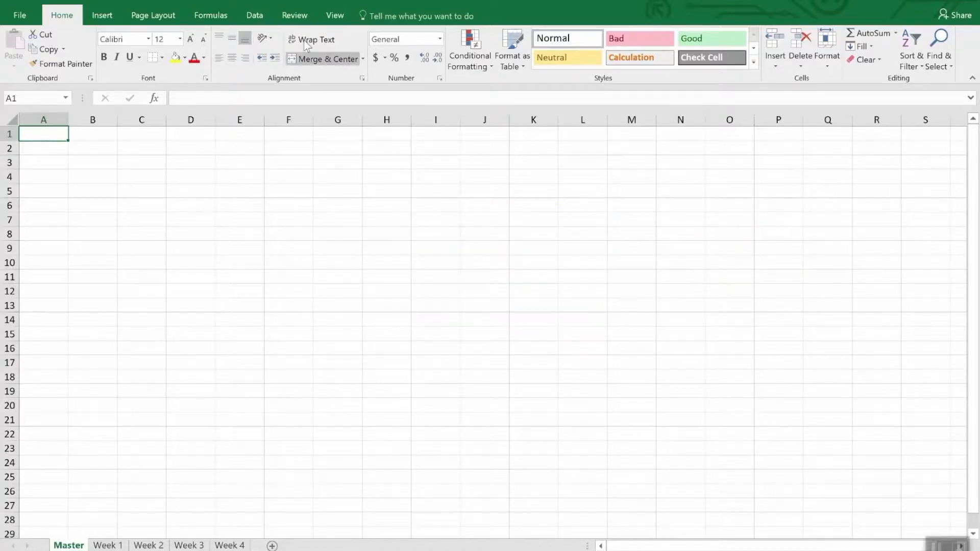
left_click(255, 16)
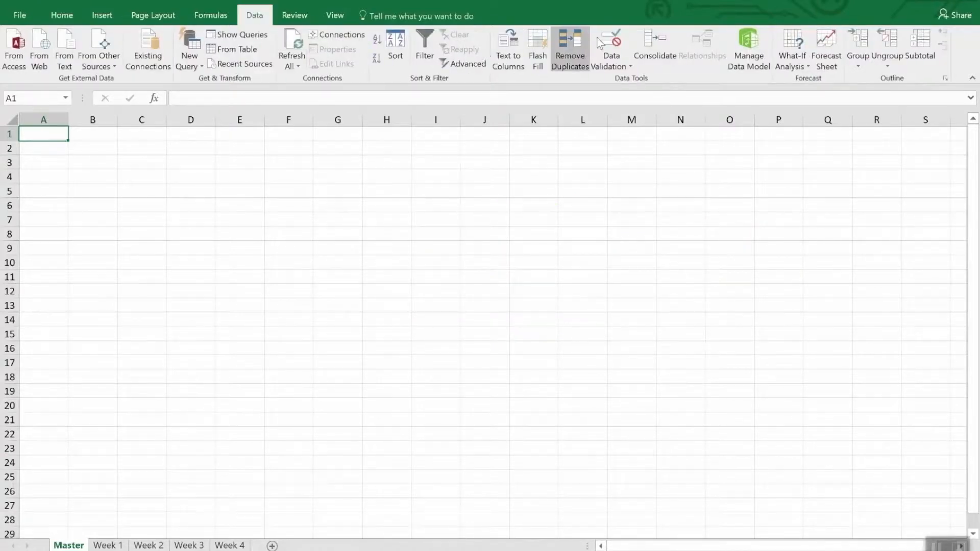
left_click(654, 43)
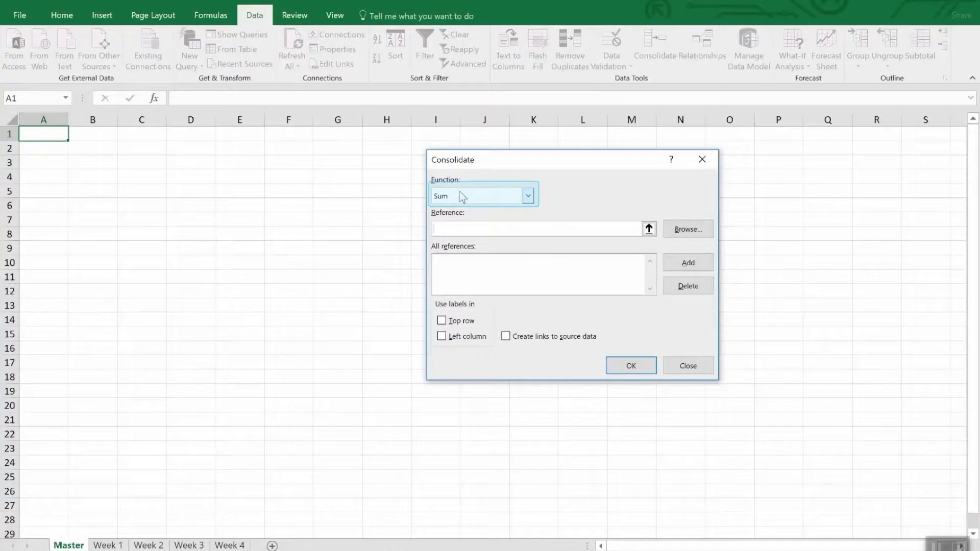
left_click(529, 197)
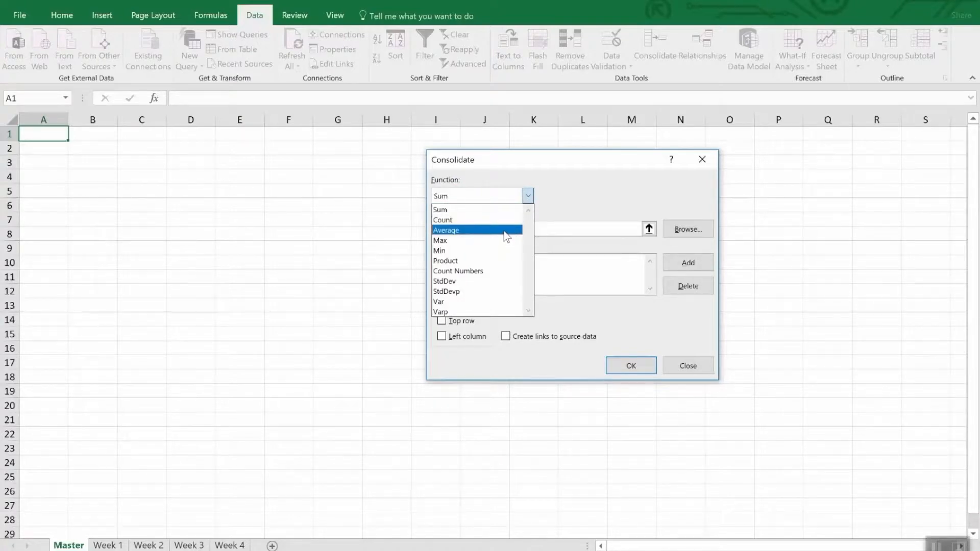
left_click(587, 194)
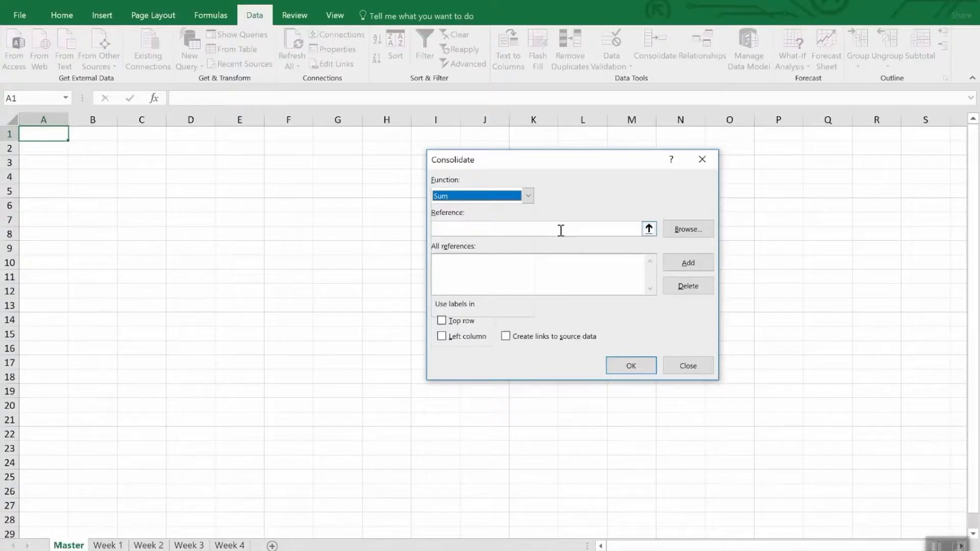
- Add the range A1:F6 of the Week 1 sheet to the consolidation references
left_click(648, 228)
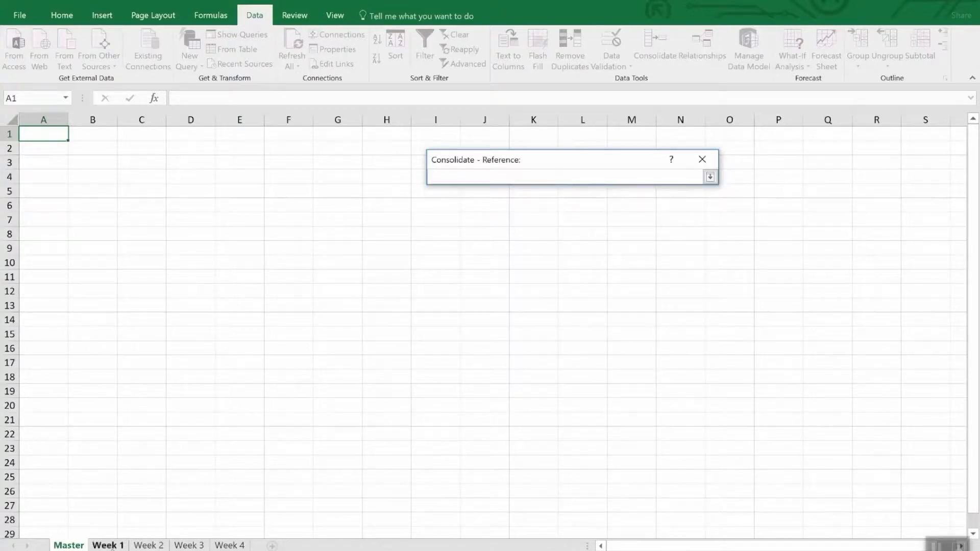
left_click(107, 545)
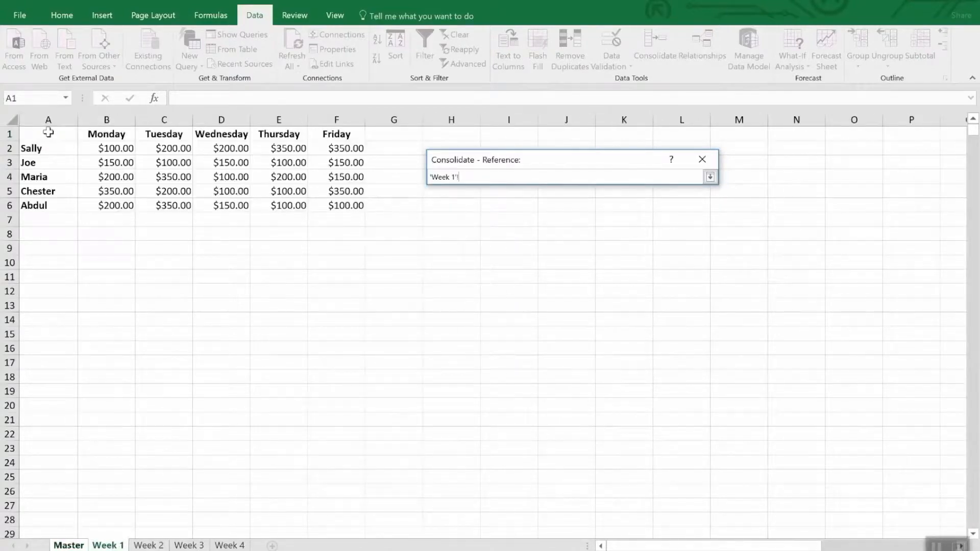
mouse_move(49, 138)
left_mouse_down()
mouse_move(344, 192)
mouse_move(346, 207)
left_mouse_up()
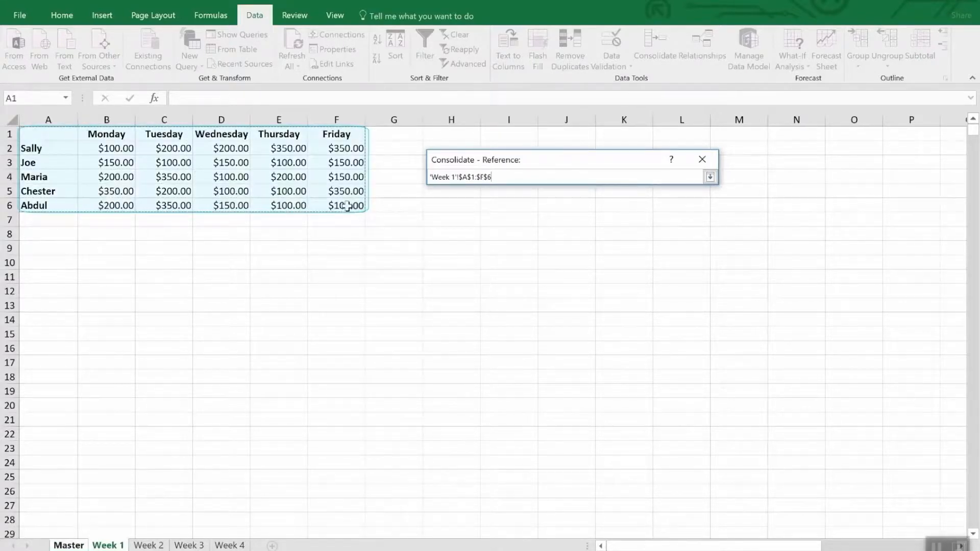
left_click(710, 177)
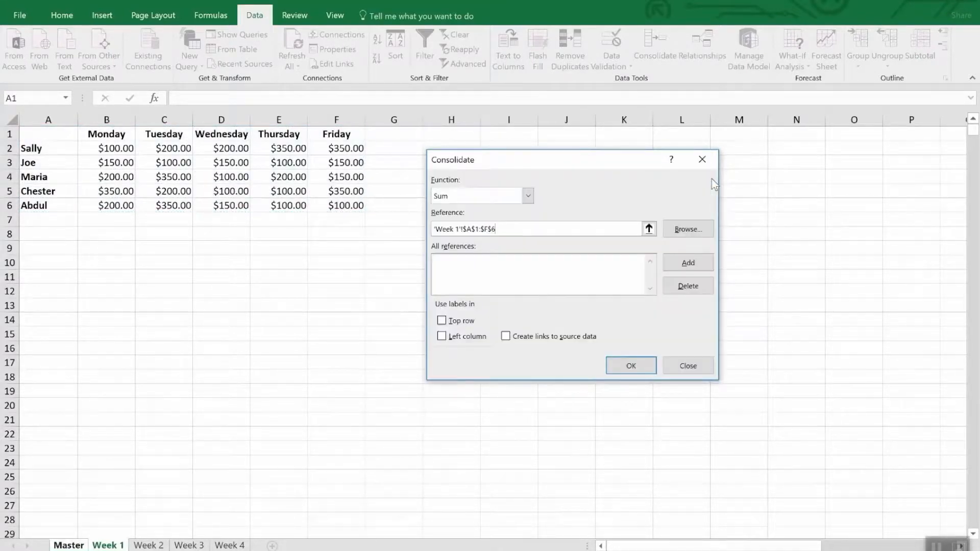
left_click(681, 264)
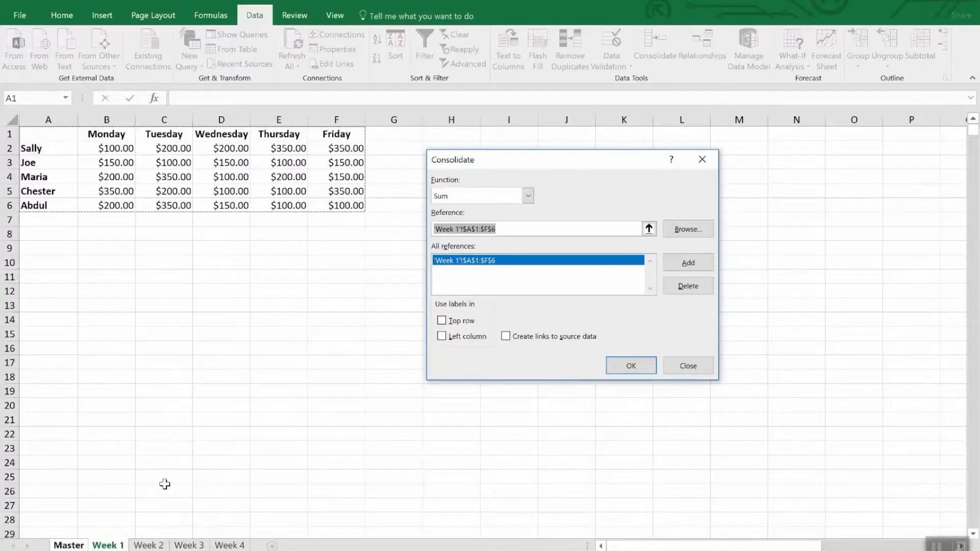
- Add the same A1:F6 range from the Week 2, Week 3 and Week 4 sheets to the consolidation references
left_click(157, 545)
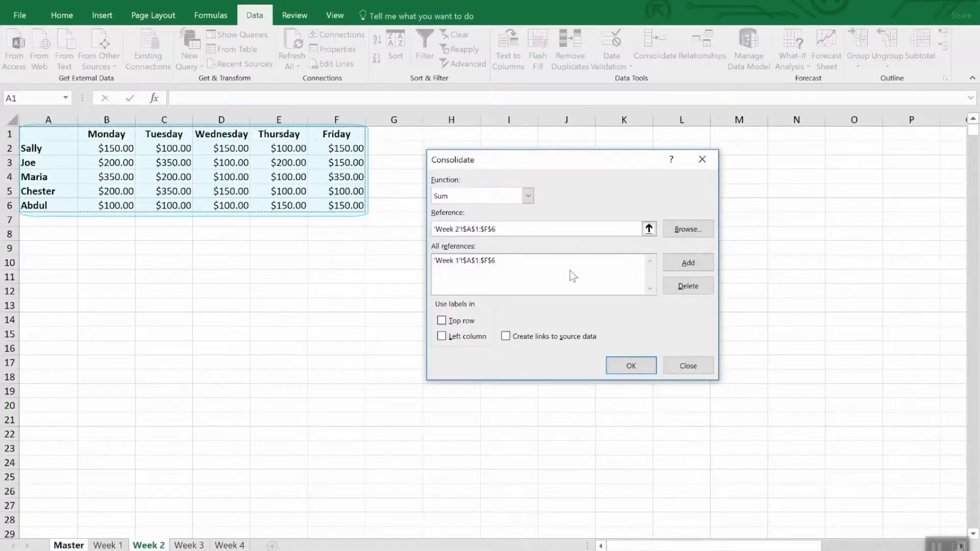
left_click(681, 265)
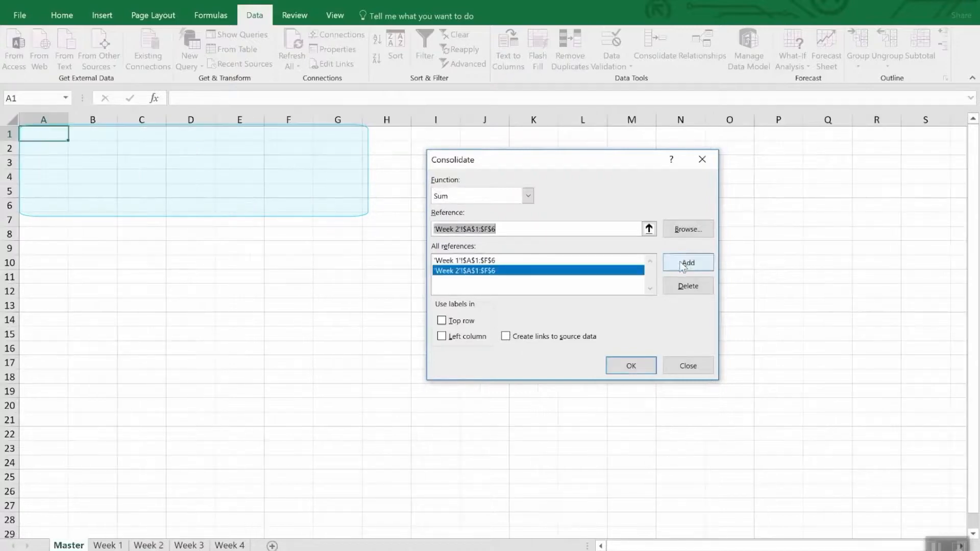
left_click(190, 545)
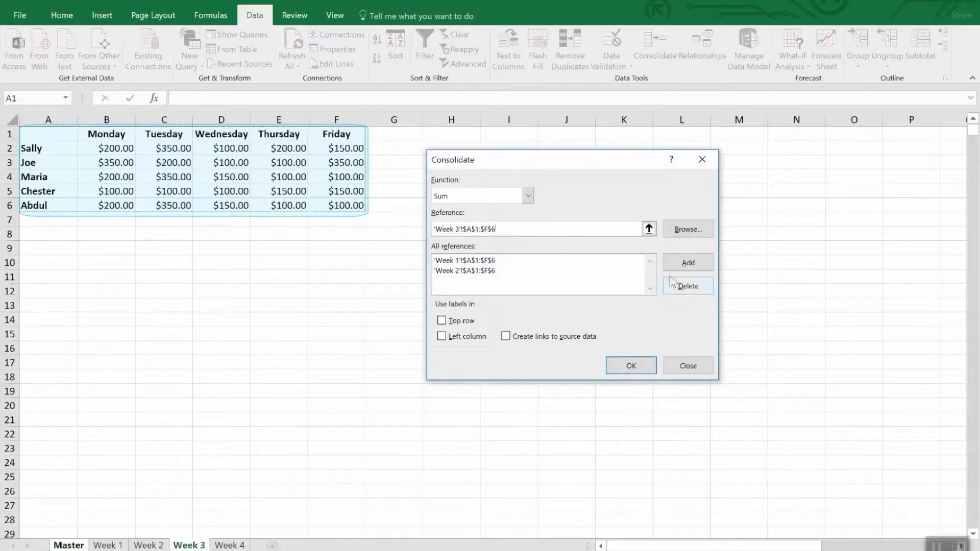
left_click(686, 262)
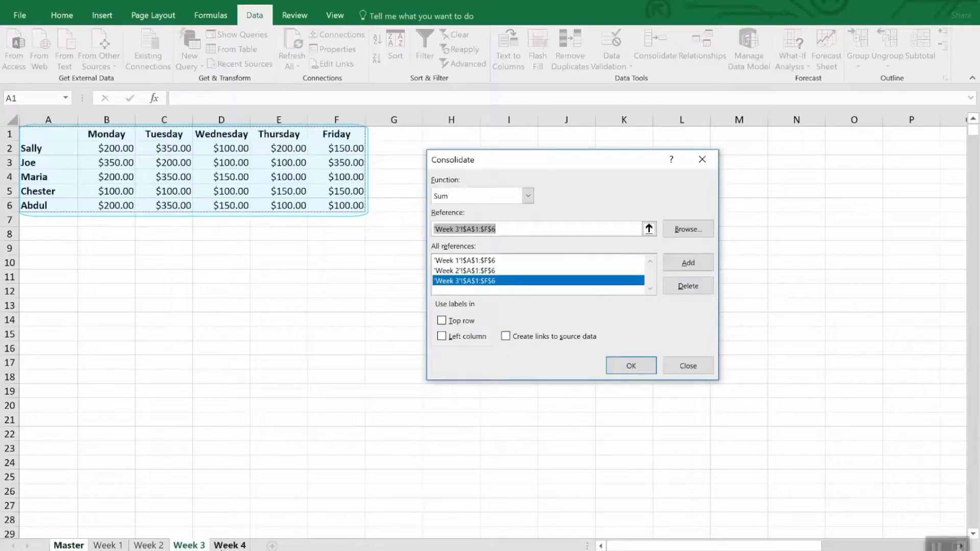
left_click(230, 546)
left_click(707, 263)
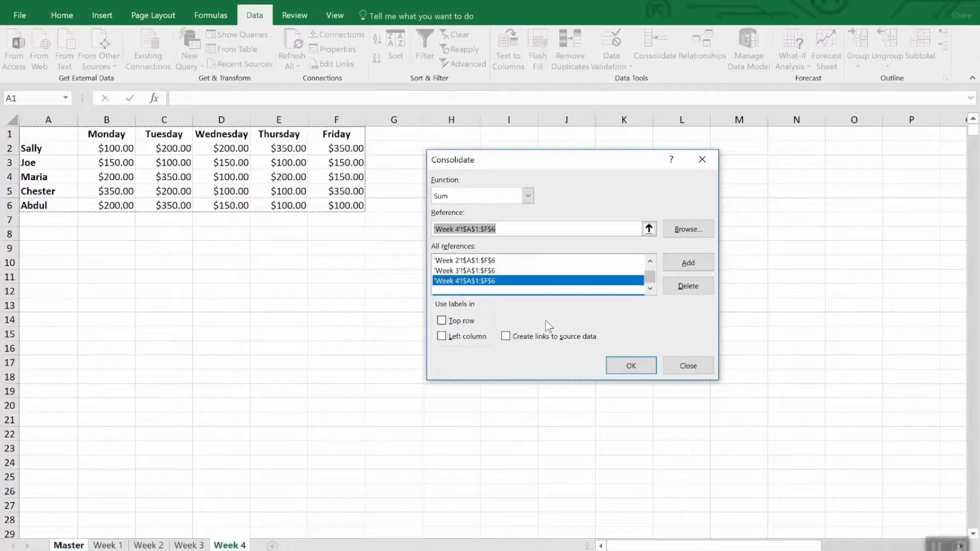
- Use the top row and left column as labels, create links to source data, and run the consolidation
left_click(467, 323)
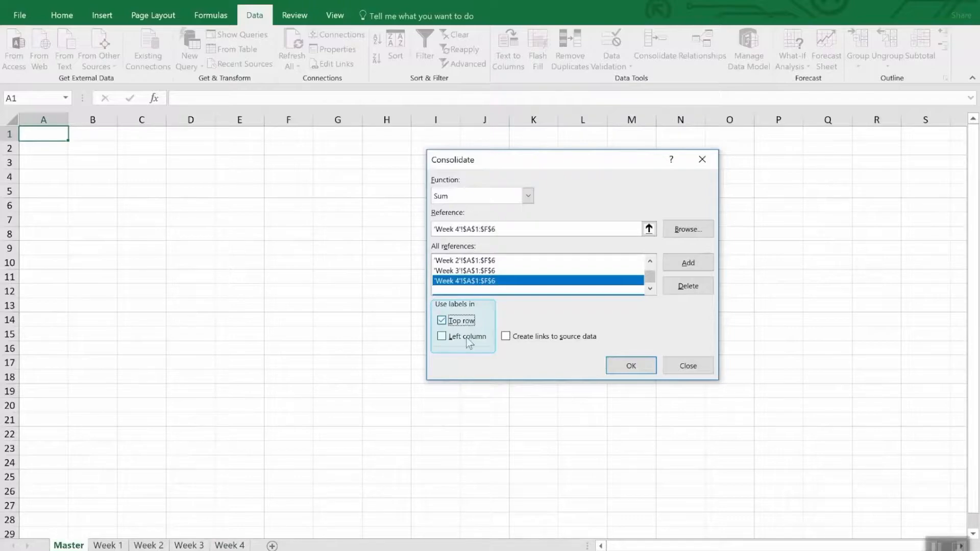
left_click(468, 338)
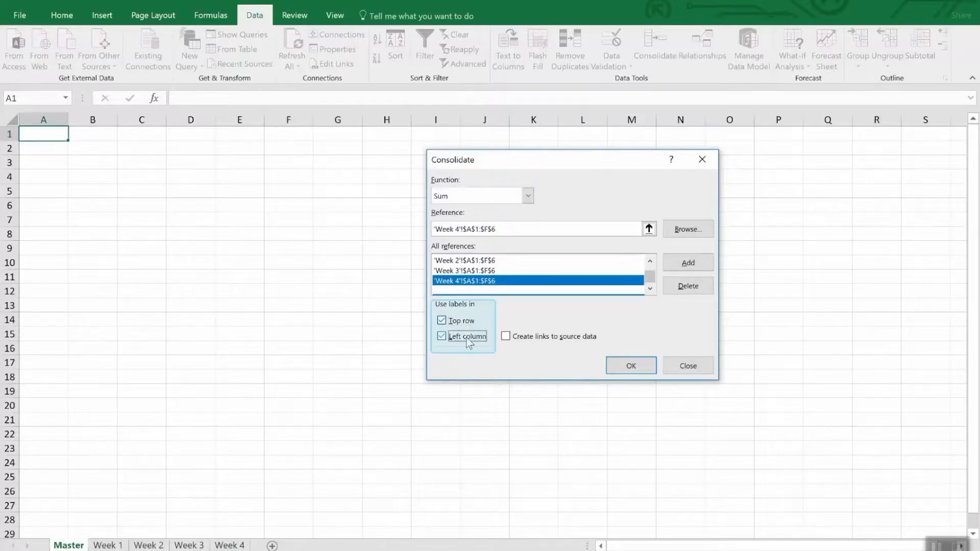
left_click(556, 342)
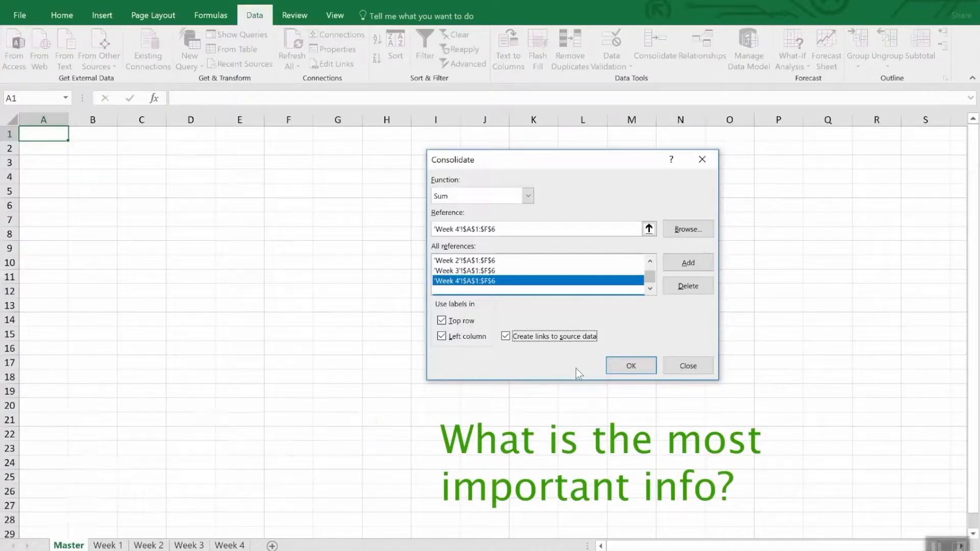
left_click(622, 370)
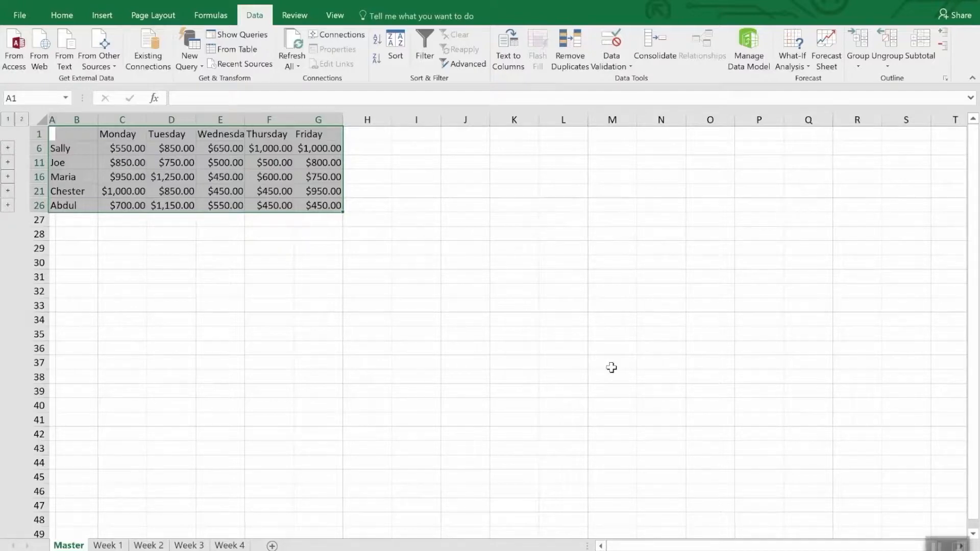
left_click(612, 367)
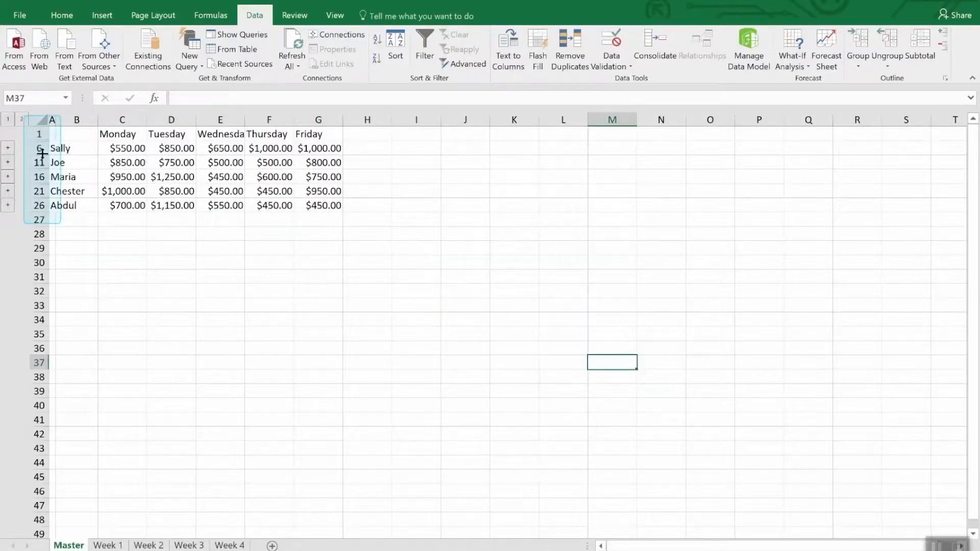
- Try unhiding the collapsed detail rows between rows 1 and 26 of the Master sheet, and undo it
left_click_drag(39, 134, 35, 207)
right_click(35, 207)
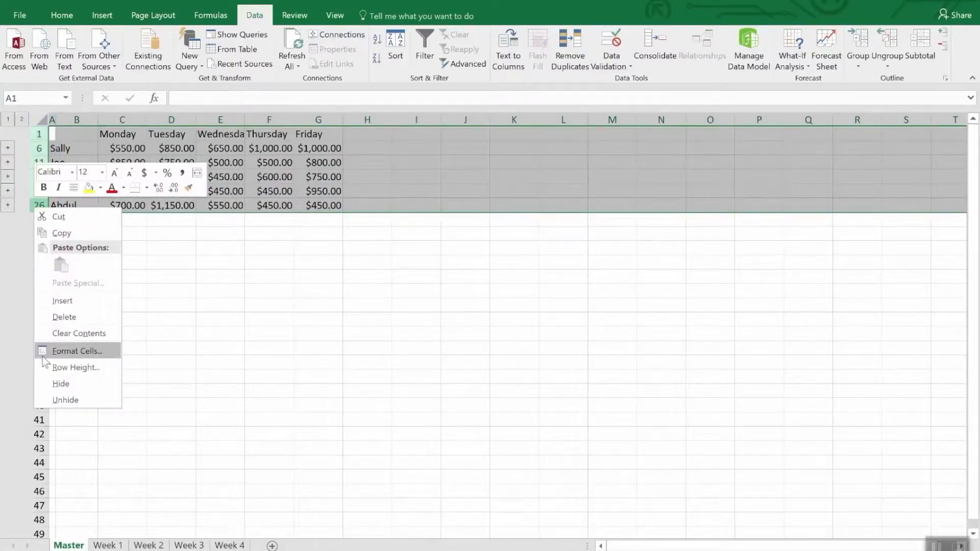
left_click(56, 400)
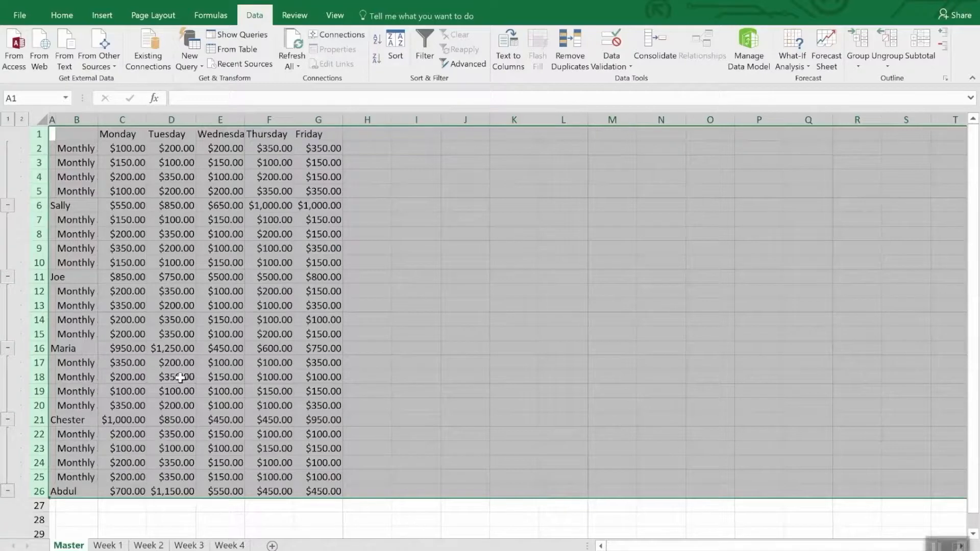
left_click(218, 518)
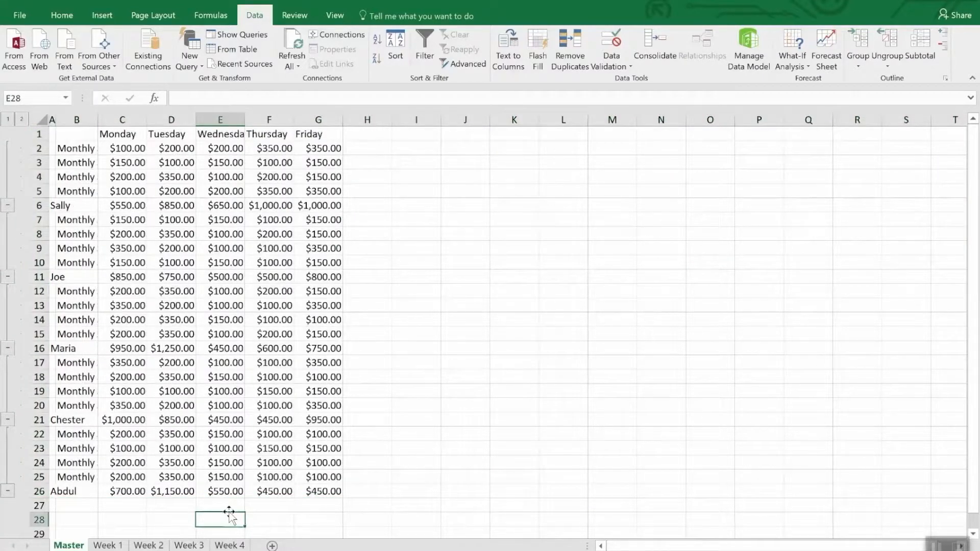
key("ctrl+z")
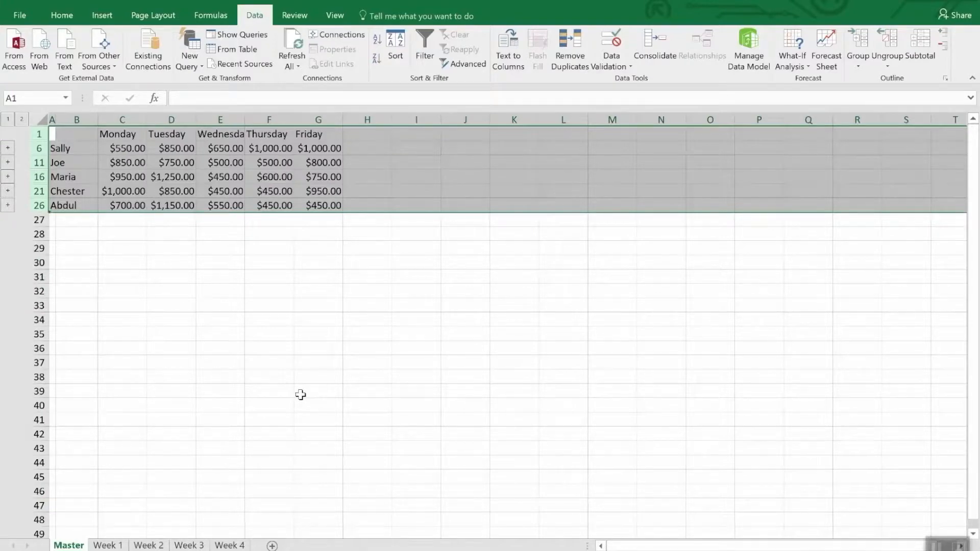
left_click(265, 266)
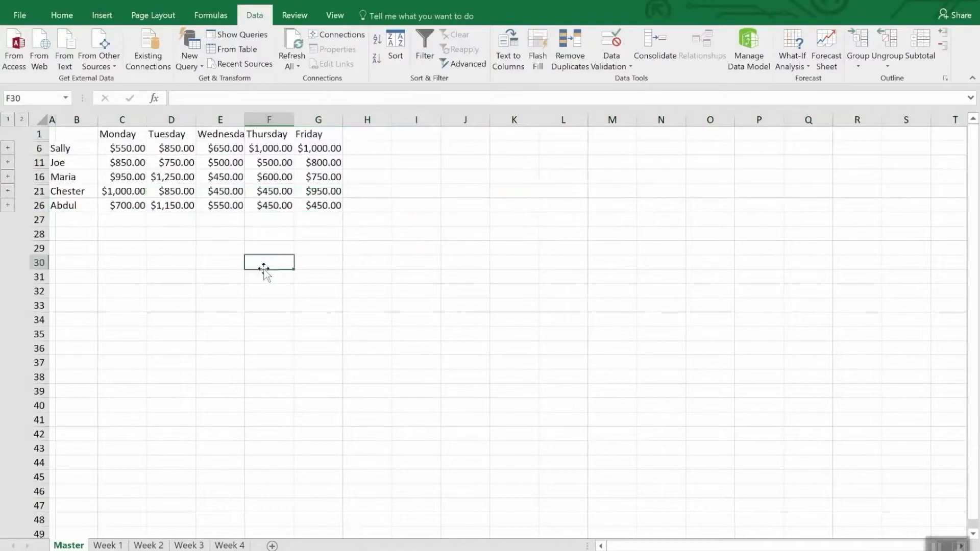
- Set the Thursday amount in cell E2 of the Week 4 sheet to 3500 and check the linked total in F6 on Master
left_click(284, 148)
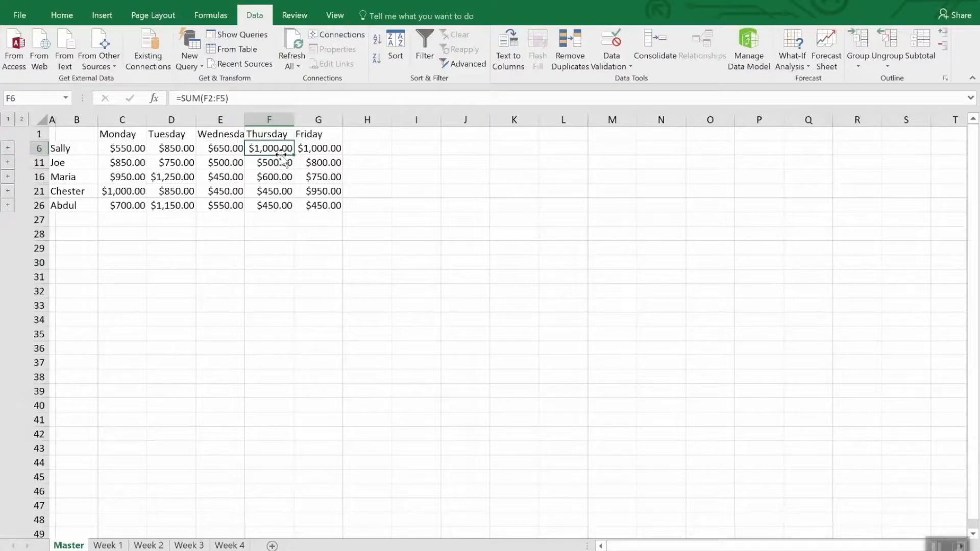
left_click(225, 546)
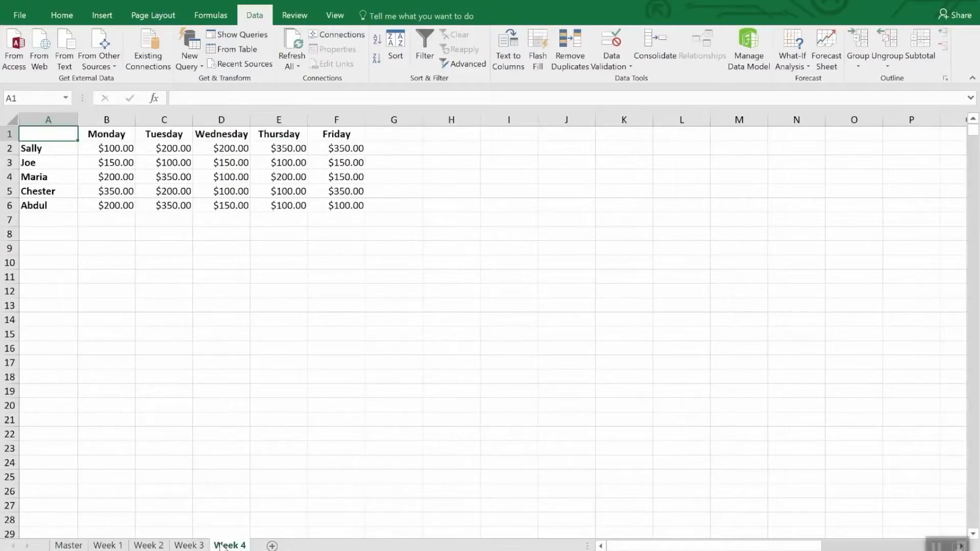
left_click(289, 150)
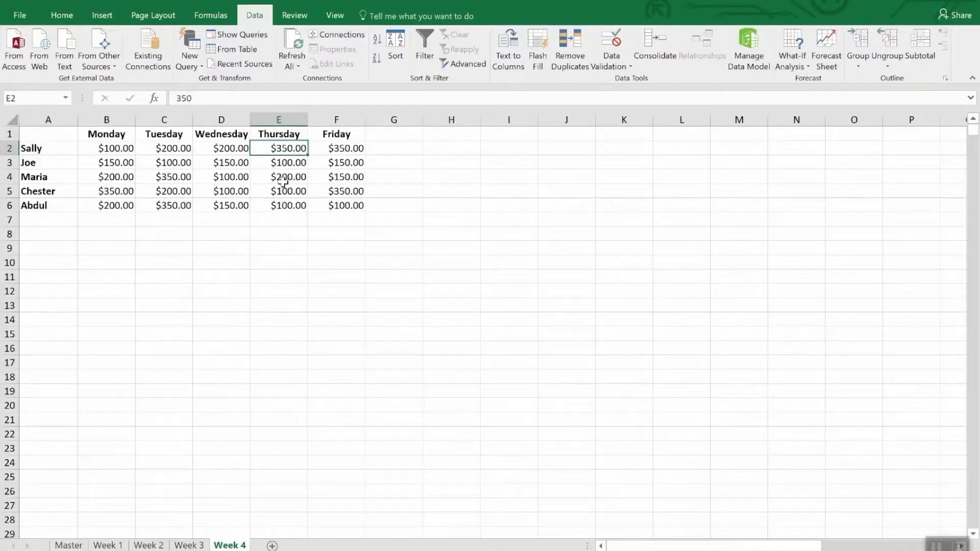
type("35")
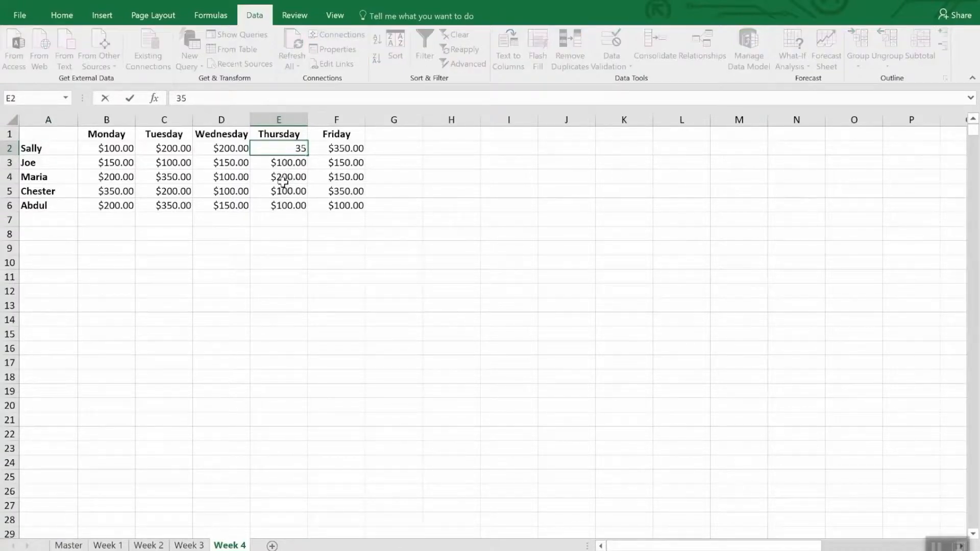
type("00.")
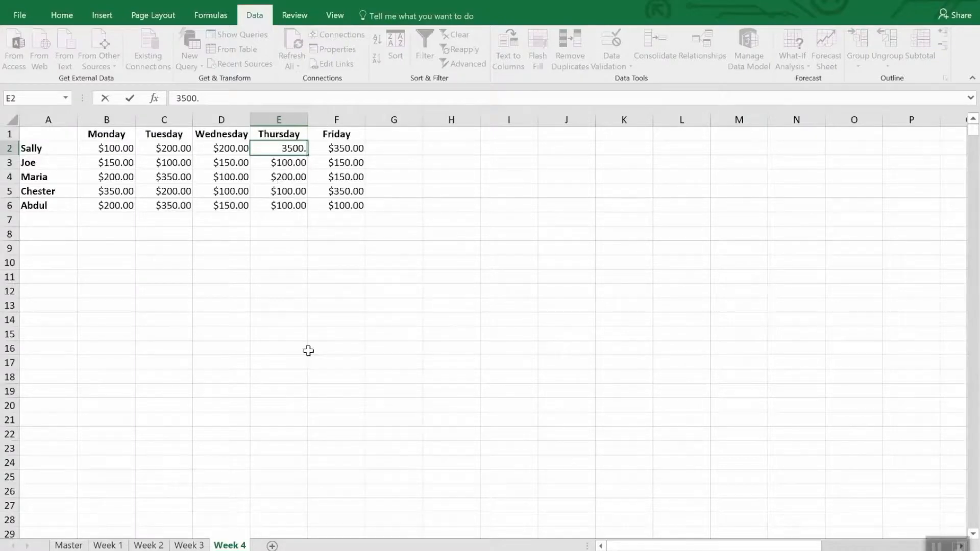
key("Return")
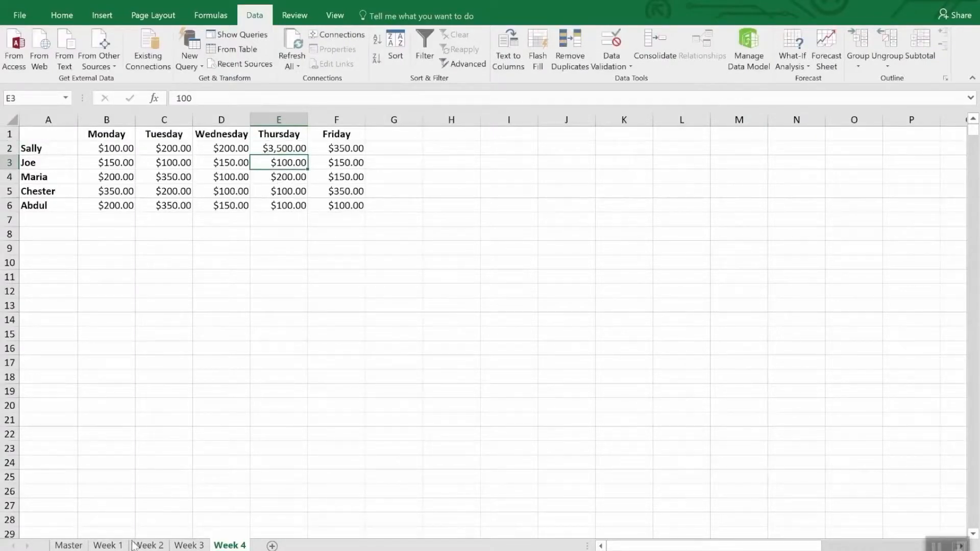
left_click(70, 546)
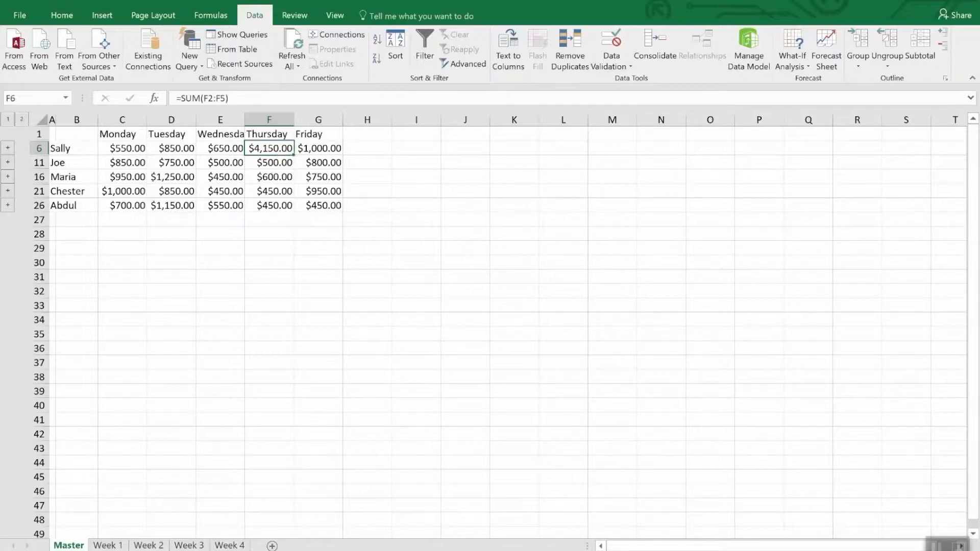
left_click(663, 45)
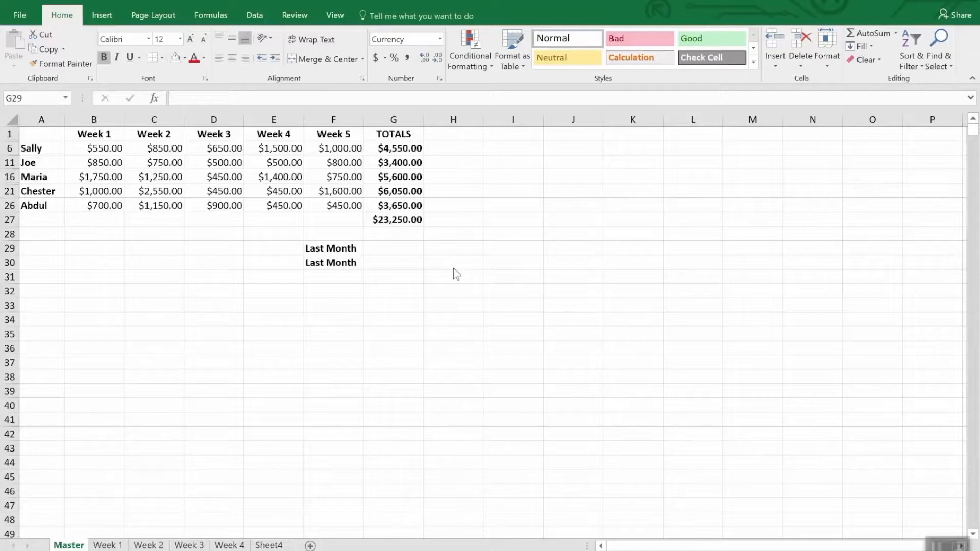
- Enter a formula in G29 of the Master sheet that links to cell G47 on the Master sheet of Monthly Sales.xlsx
left_click(378, 248)
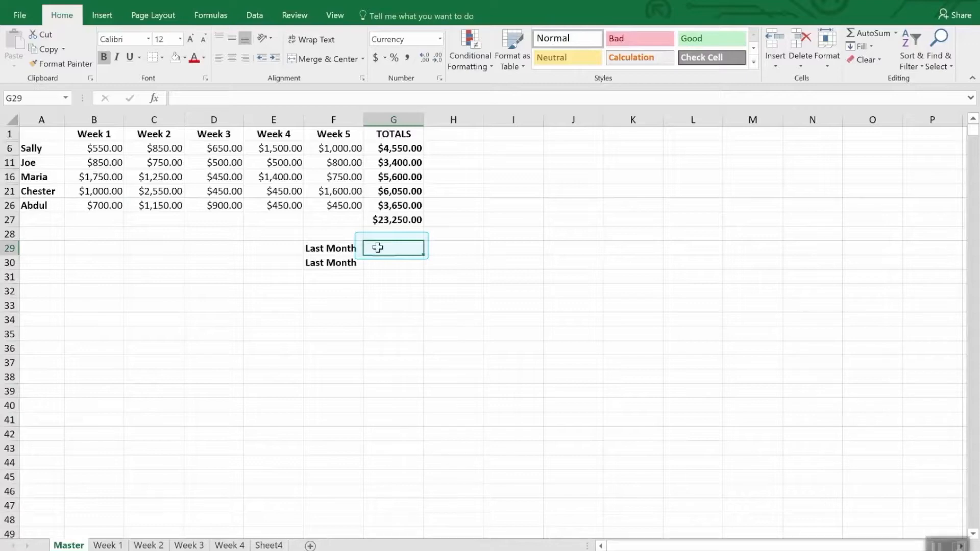
type("=")
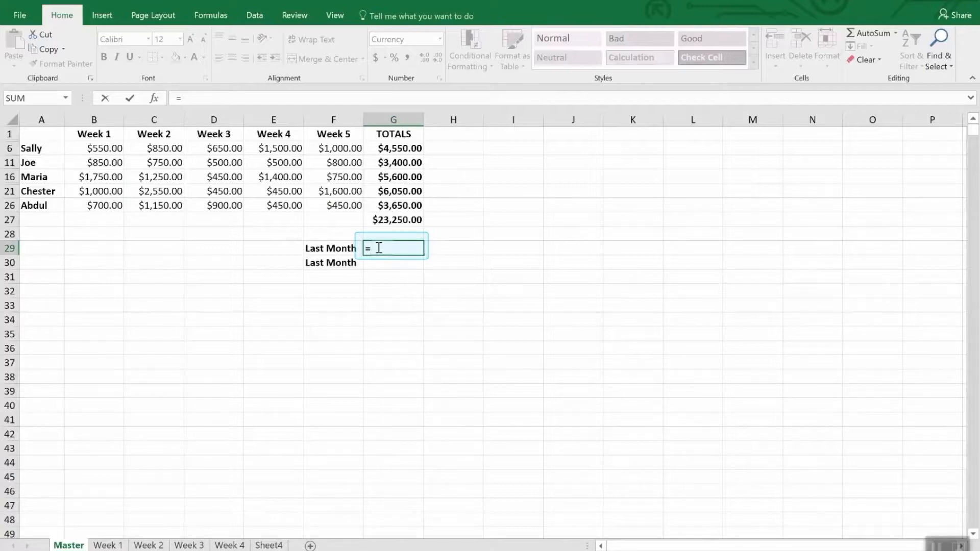
left_click(339, 20)
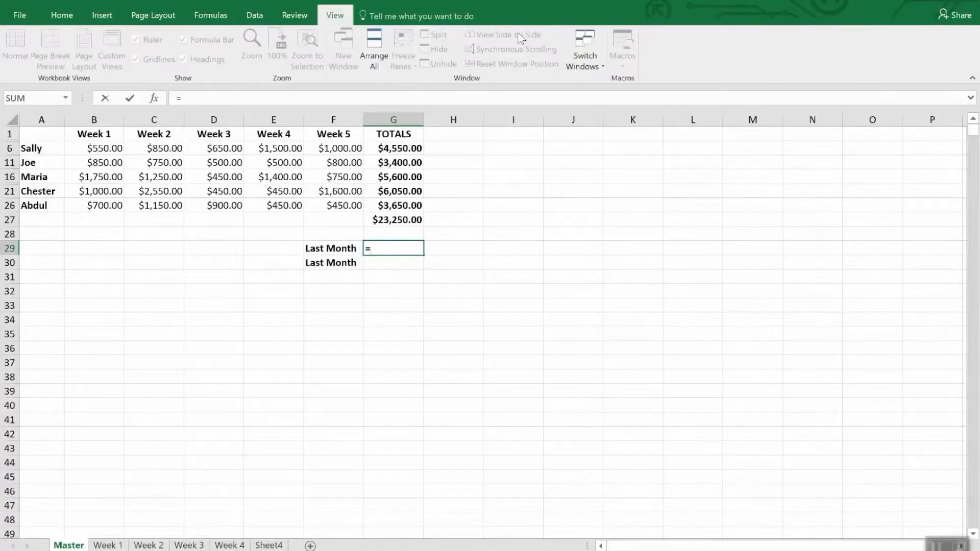
left_click(596, 60)
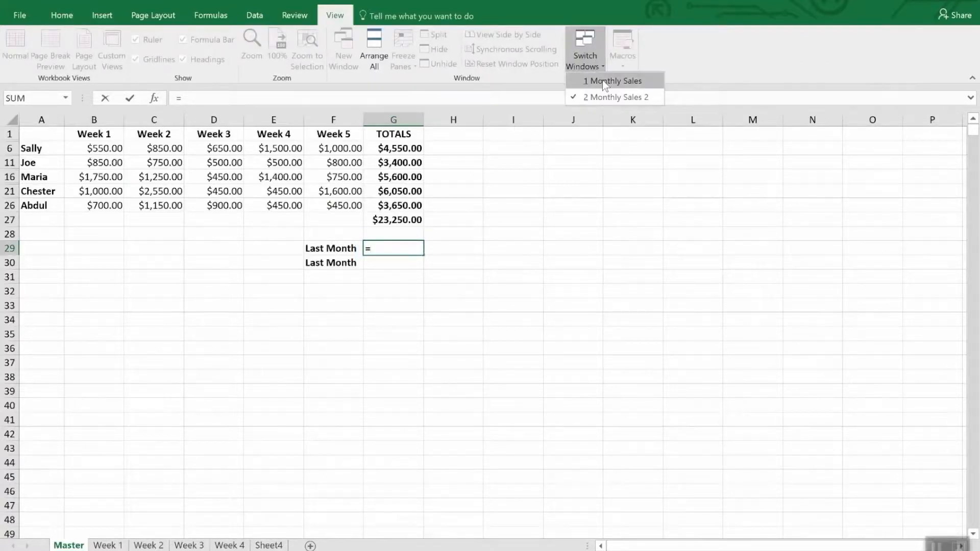
left_click(603, 81)
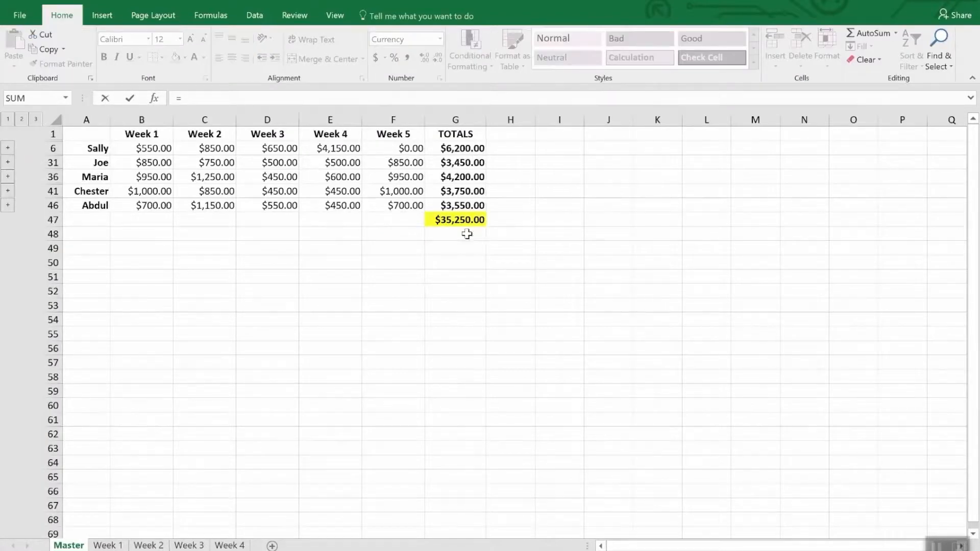
left_click(460, 220)
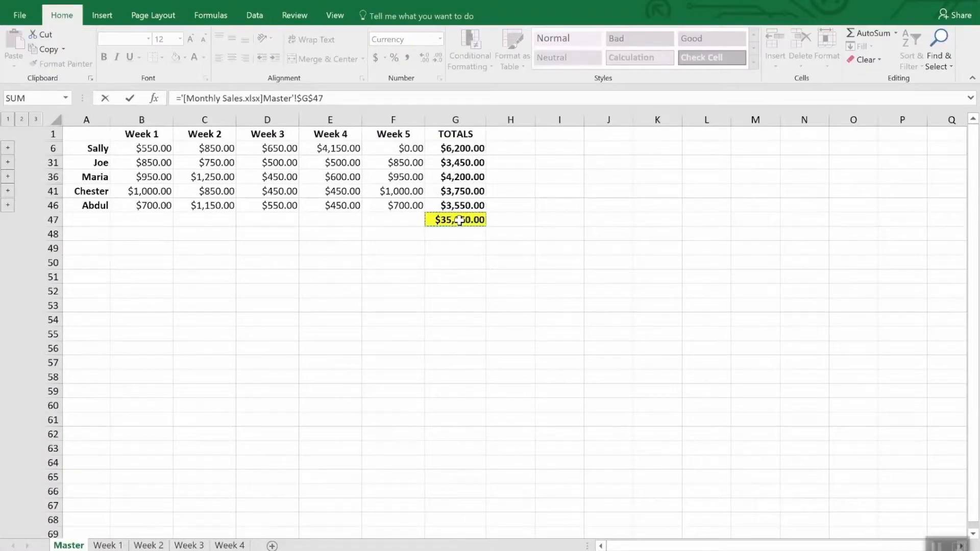
key("Return")
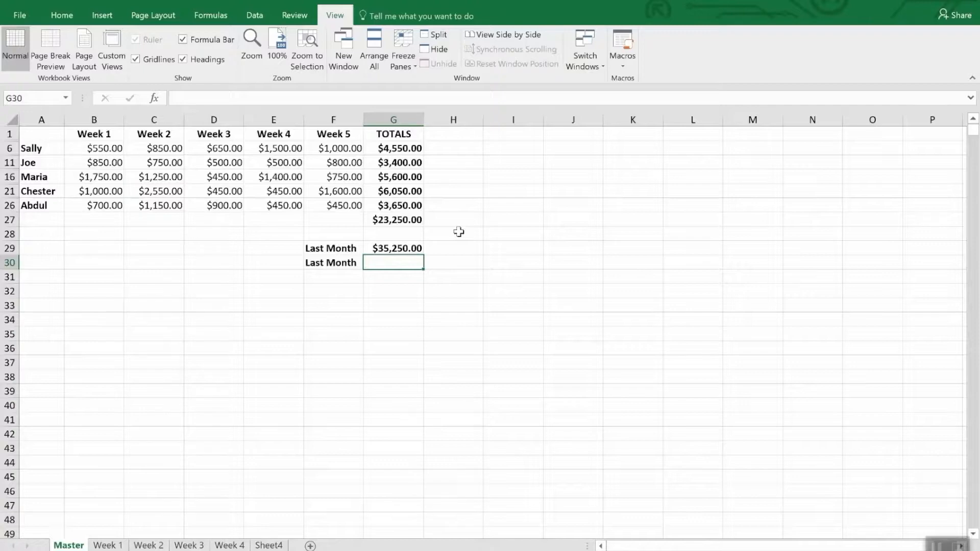
- Copy the grand total in cell G47 on the Master sheet of the Monthly Sales workbook for use in G30 of Monthly Sales 2
left_click(414, 248)
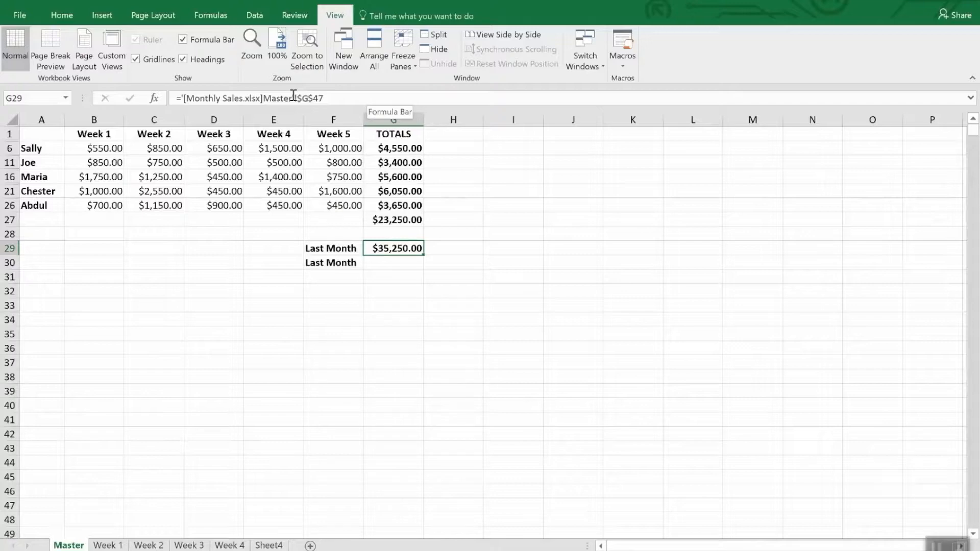
left_click(384, 263)
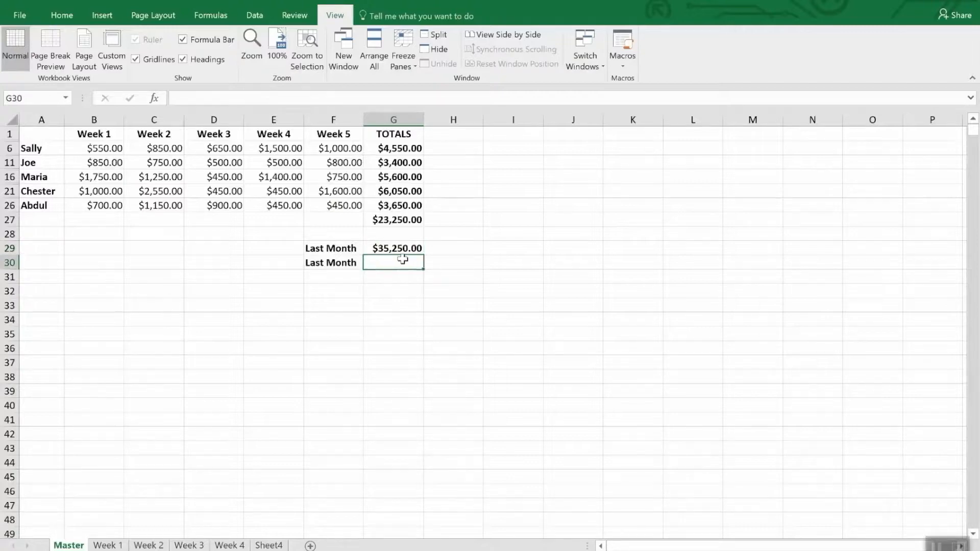
left_click(592, 51)
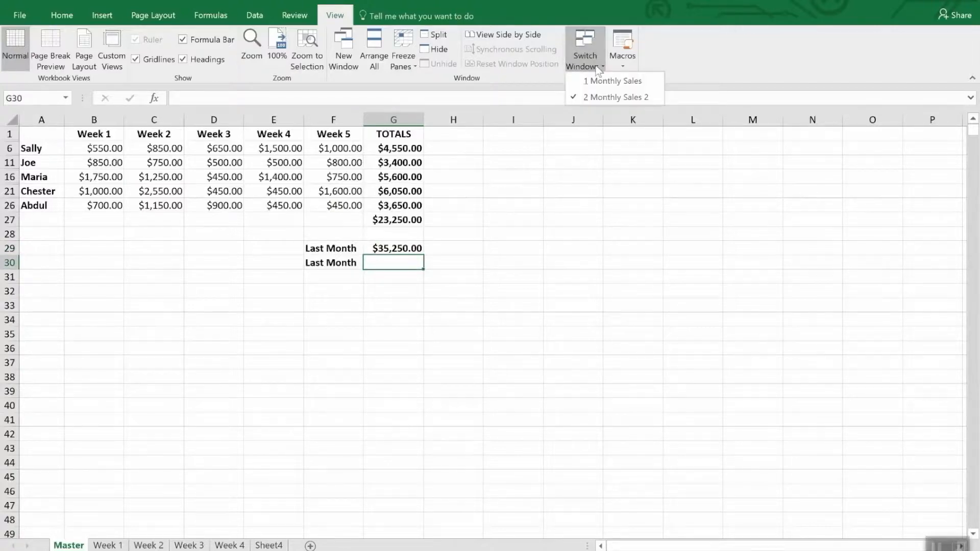
left_click(603, 82)
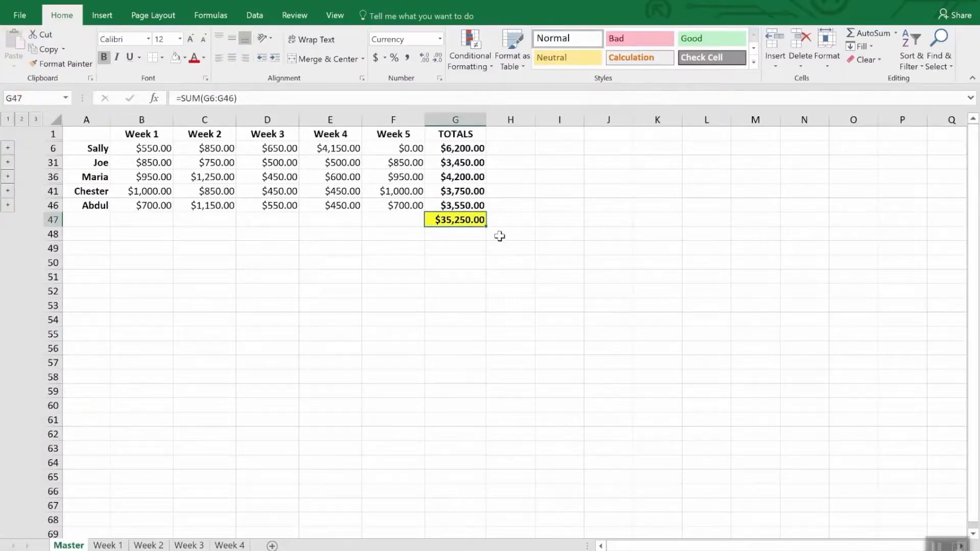
right_click(469, 224)
left_click(494, 246)
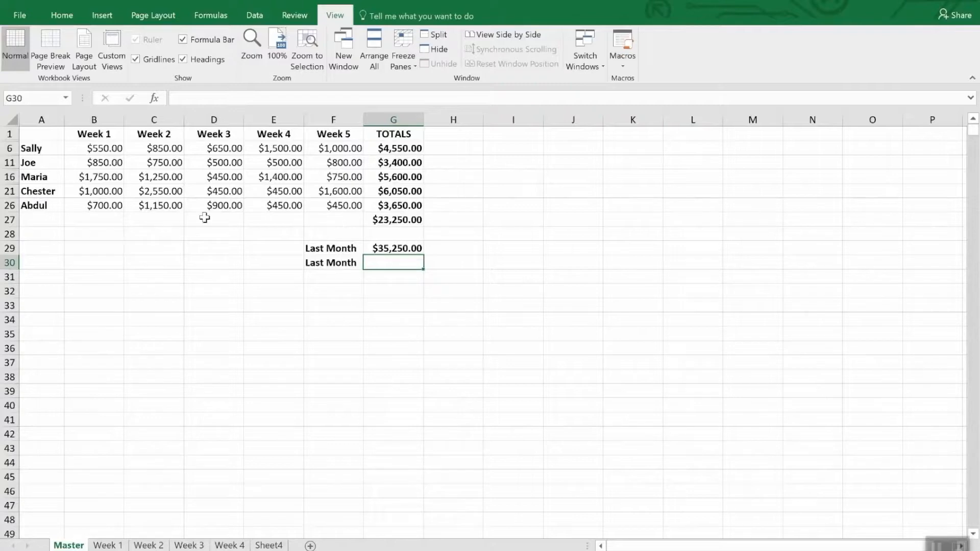
- Paste the copied total as a link into cell G30 on the Master sheet of Monthly Sales 2 using Paste Special
left_click(63, 16)
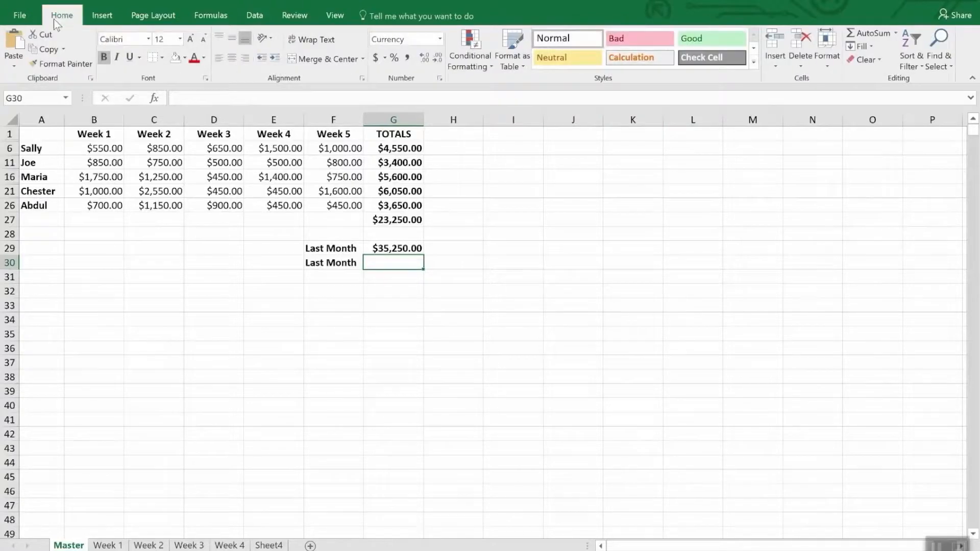
left_click(13, 67)
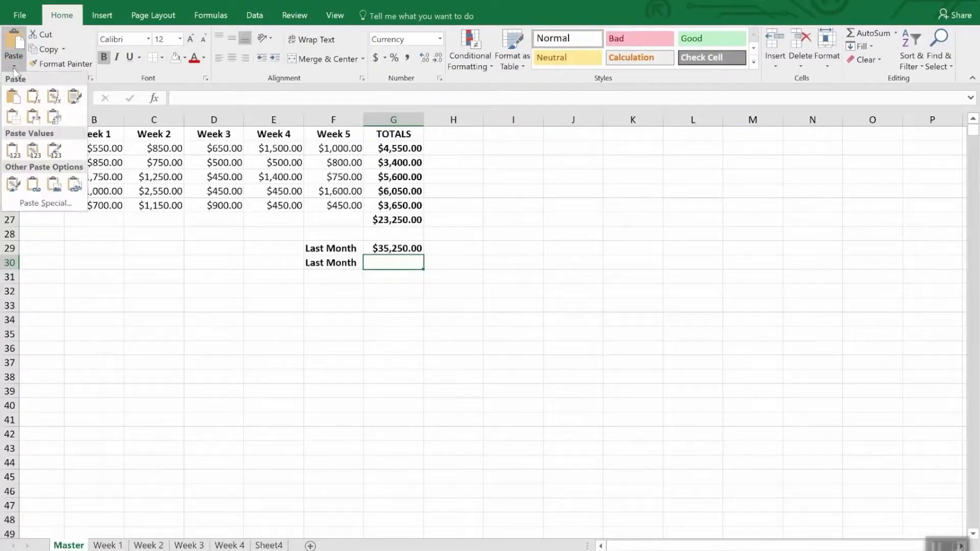
left_click(41, 203)
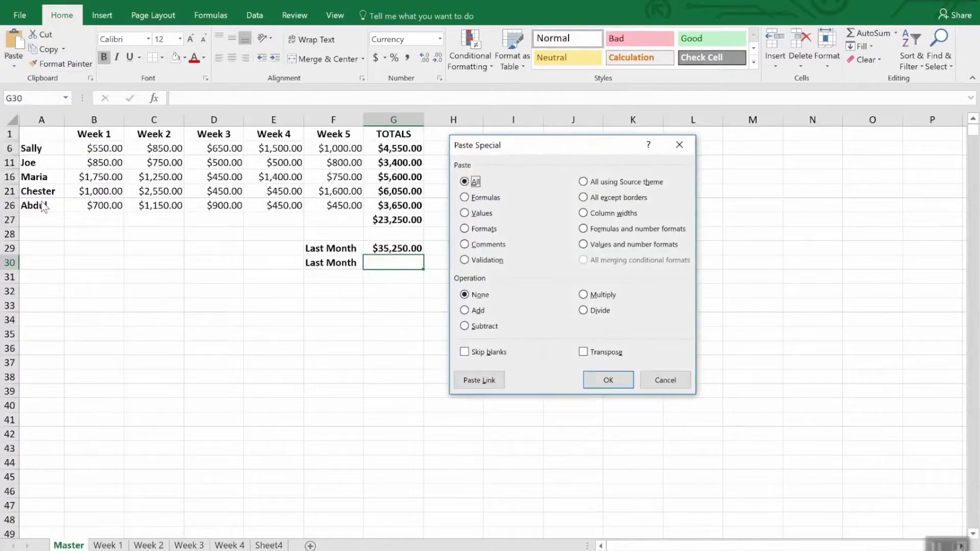
left_click(478, 380)
left_click(471, 203)
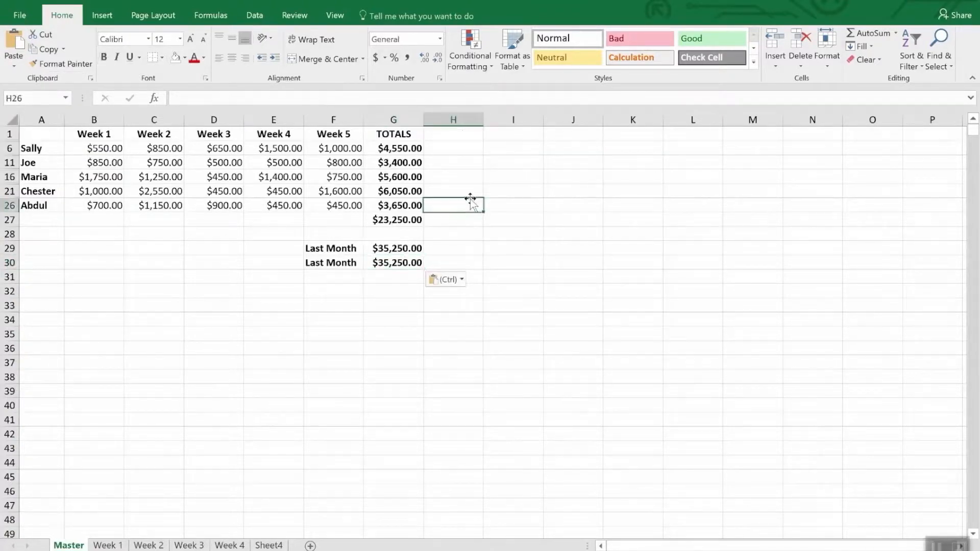
- Compare the external link formulas in cells G29 and G30 of the Master sheet
left_click(401, 276)
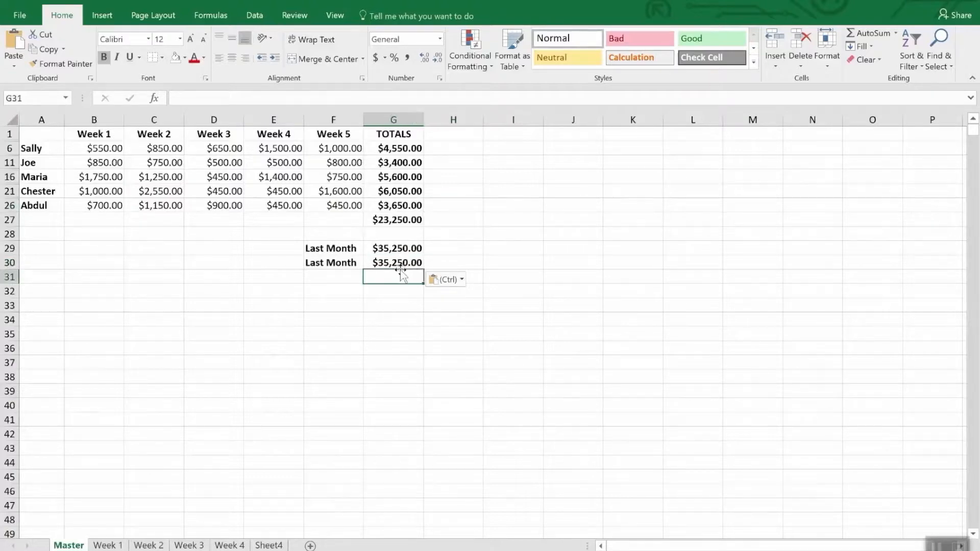
left_click(399, 262)
left_click(399, 249)
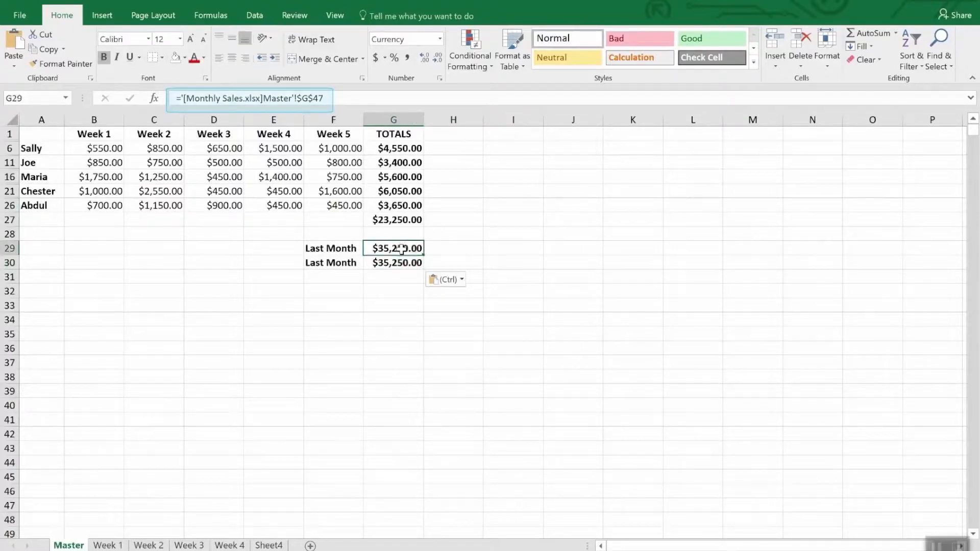
left_click(398, 263)
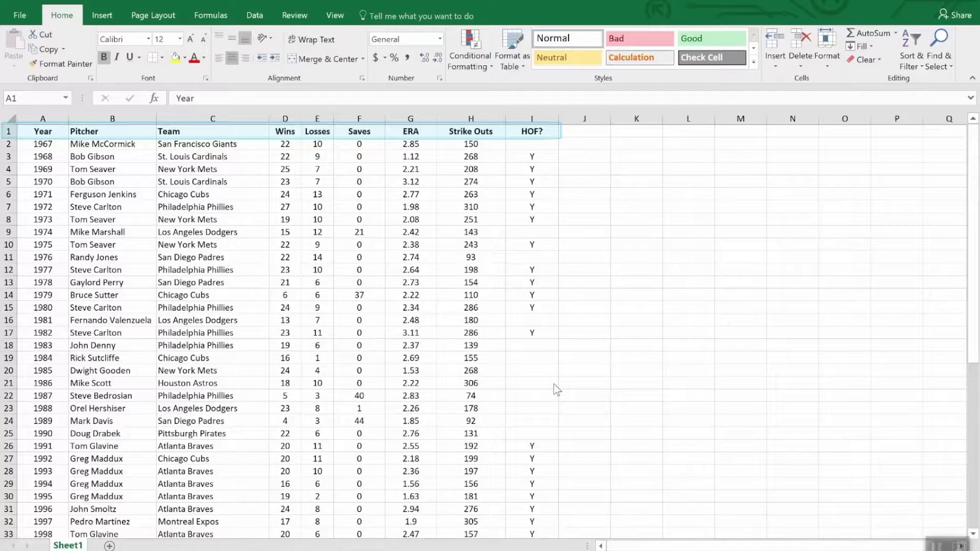
- Sort the pitcher table by the Wins column in descending order and review the sorted rows
scroll(659, 401, "down", 12)
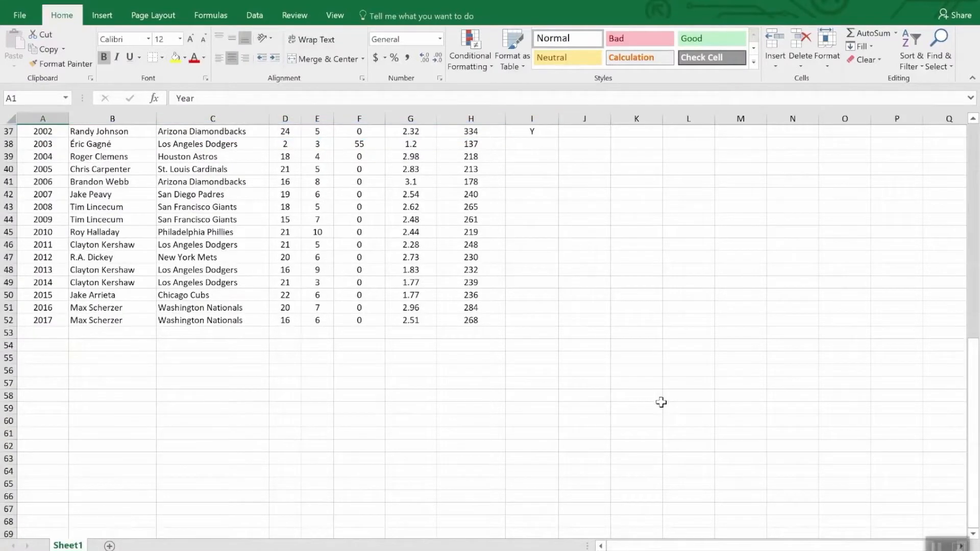
scroll(661, 403, "up", 12)
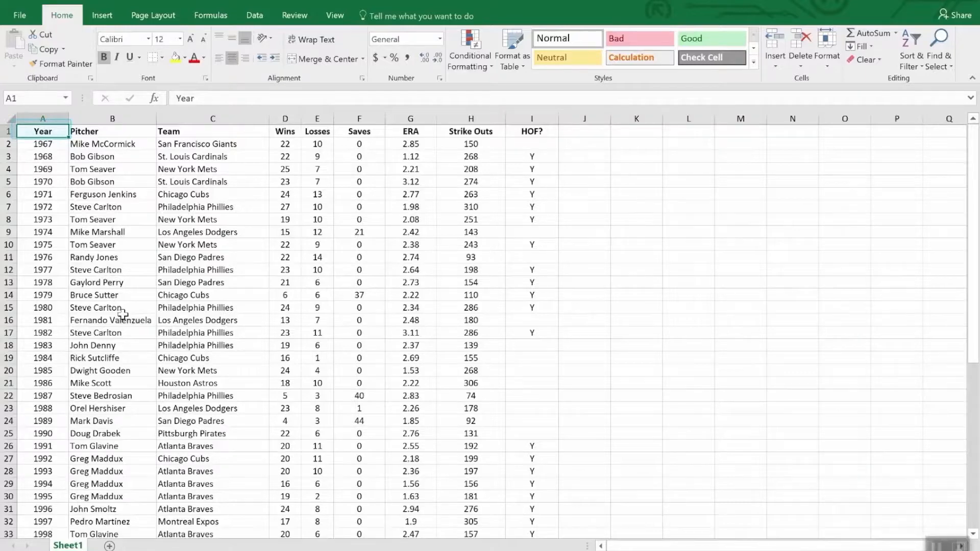
scroll(125, 327, "down", 12)
scroll(125, 354, "up", 12)
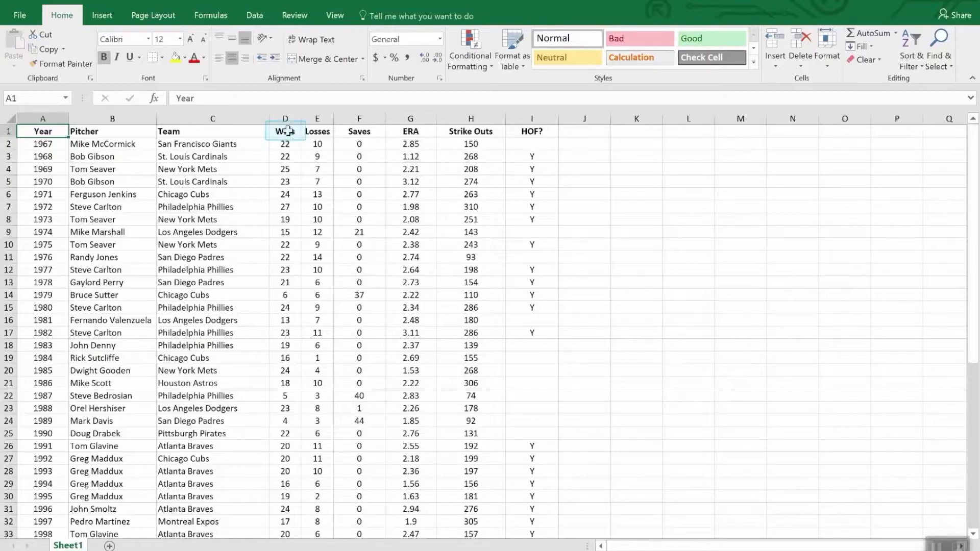
left_click(285, 132)
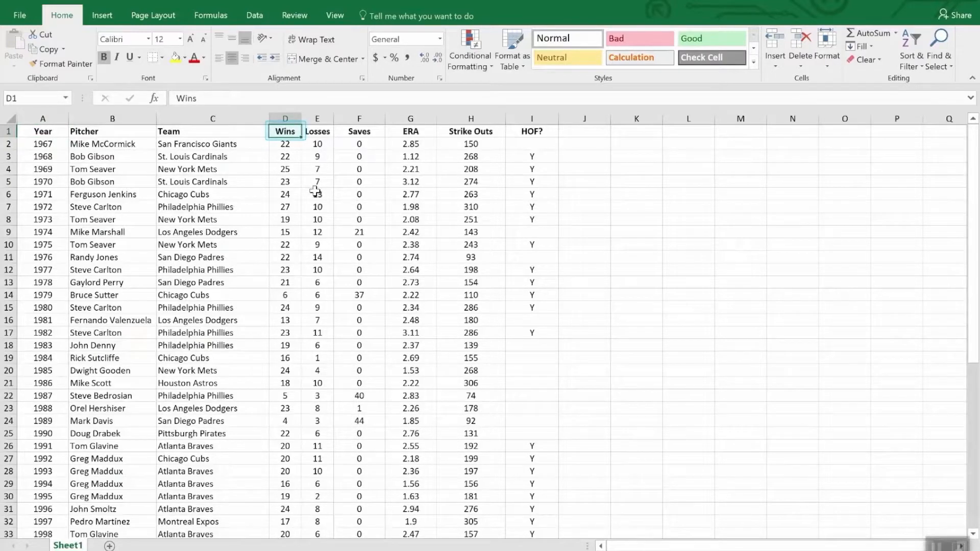
left_click(914, 39)
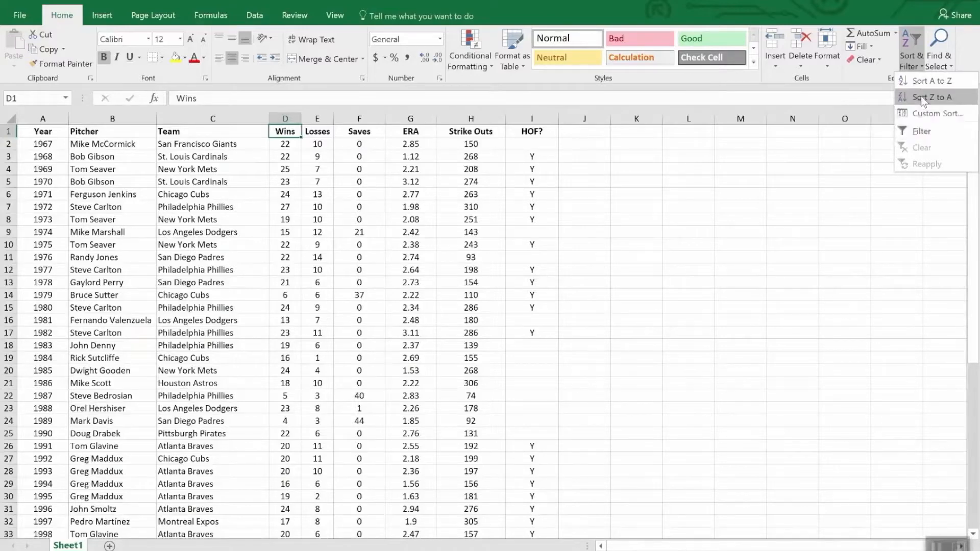
left_click(923, 98)
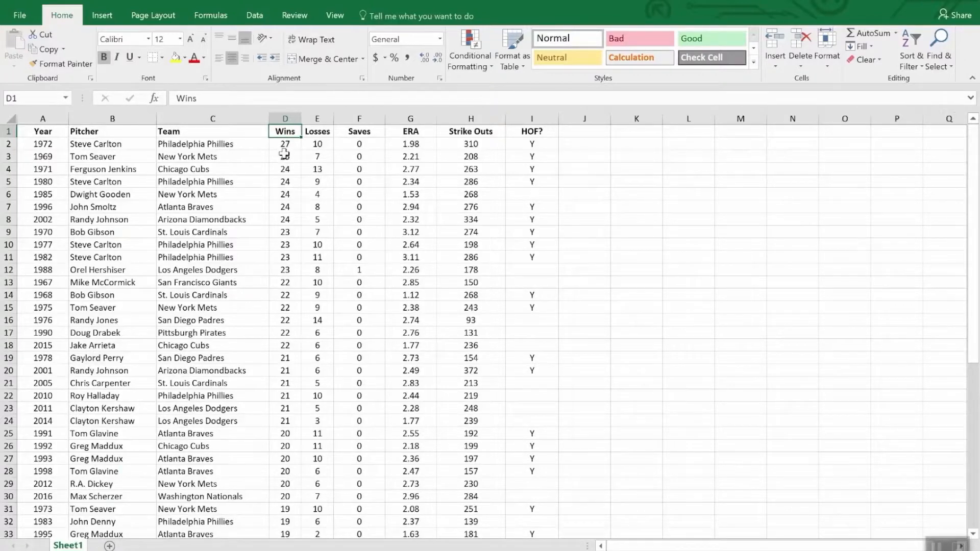
scroll(285, 159, "down", 8)
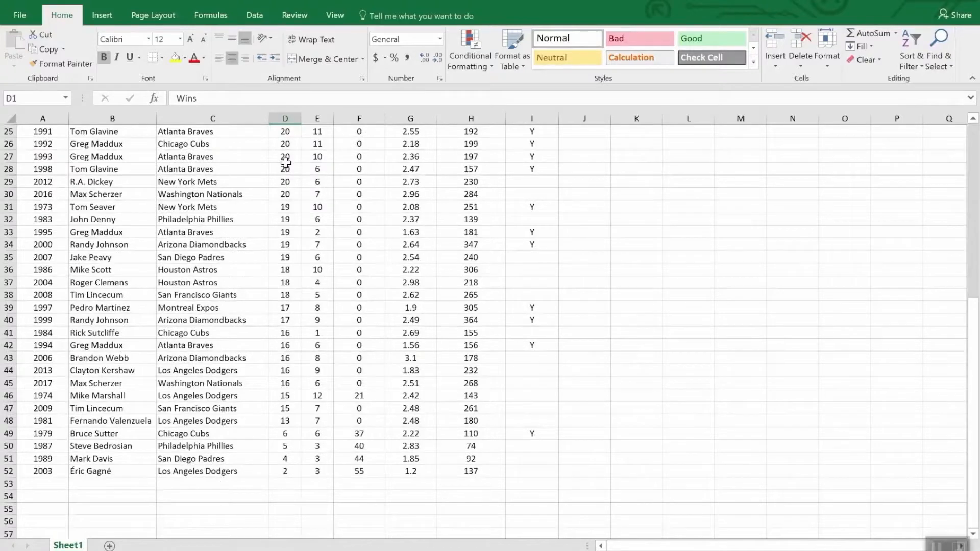
scroll(285, 162, "up", 8)
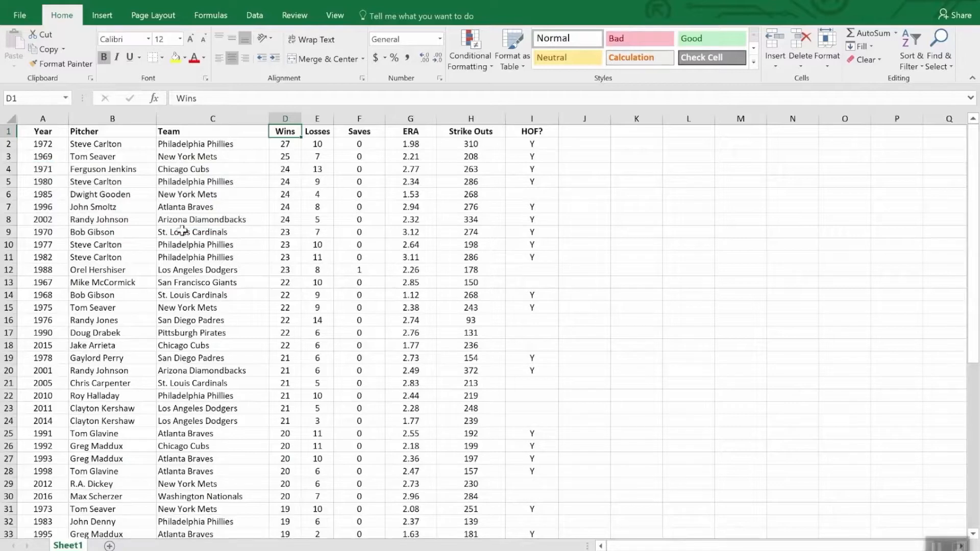
- Apply a custom sort by Wins from largest to smallest with ERA from smallest to largest as the second level
left_click(913, 42)
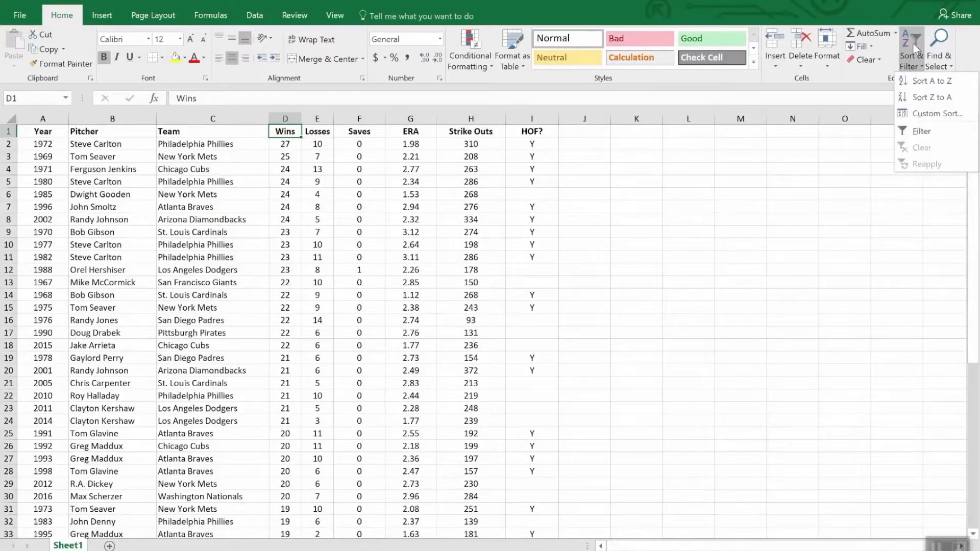
left_click(936, 115)
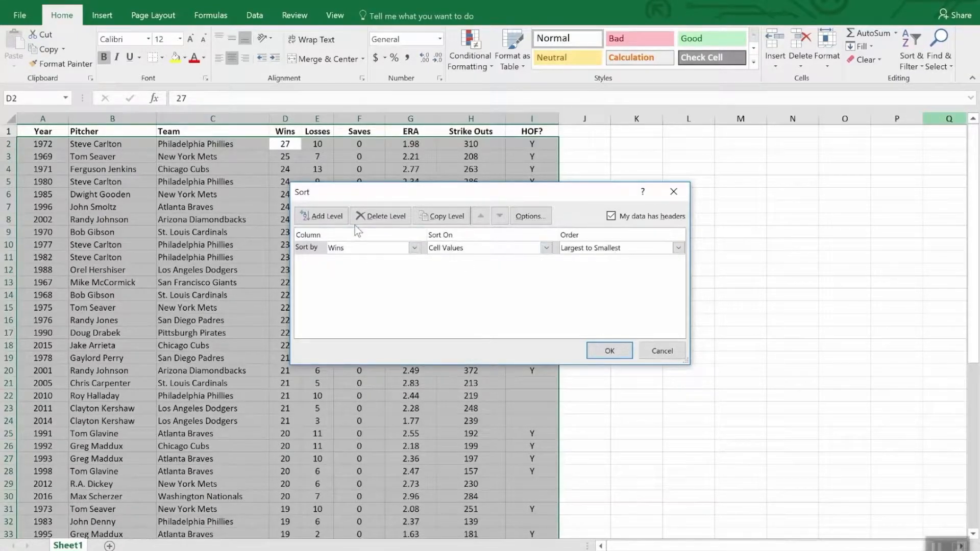
left_click(321, 216)
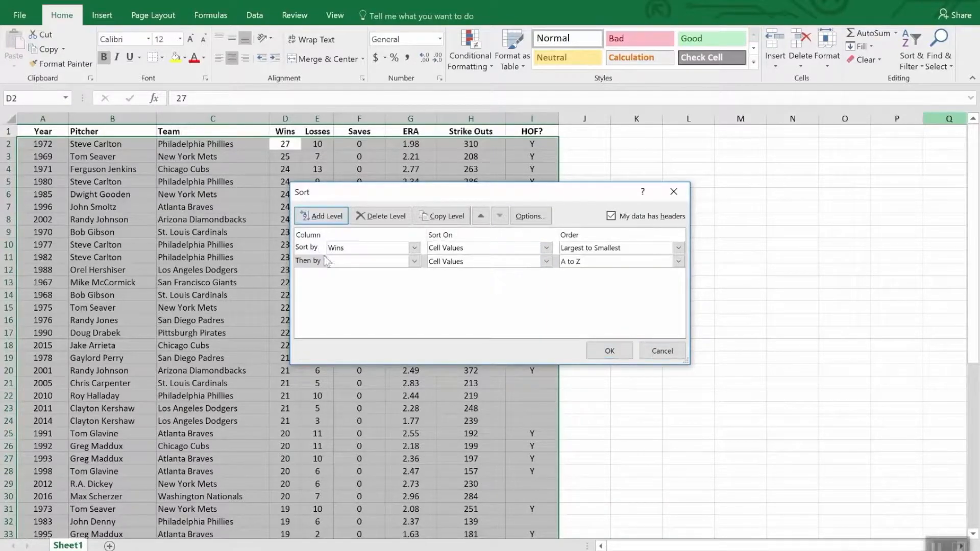
left_click(414, 262)
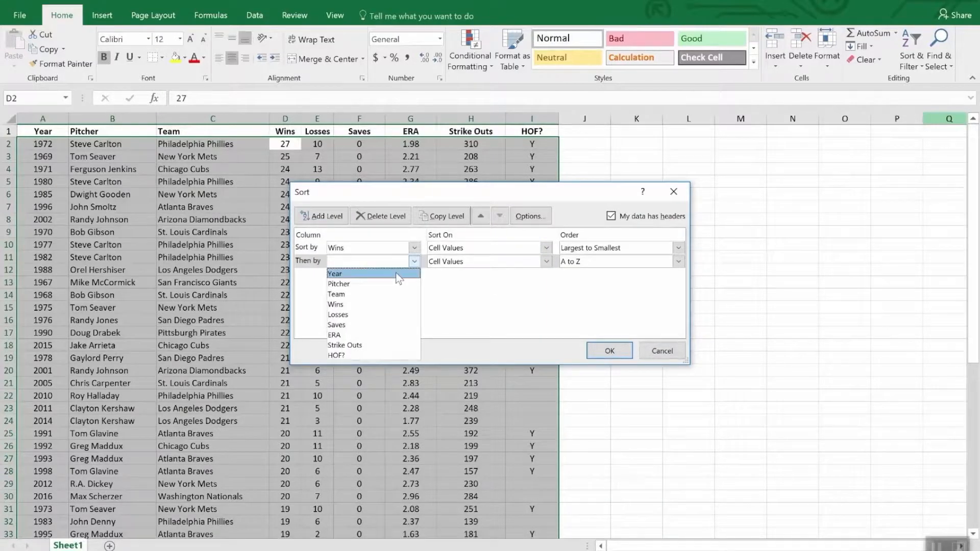
left_click(387, 336)
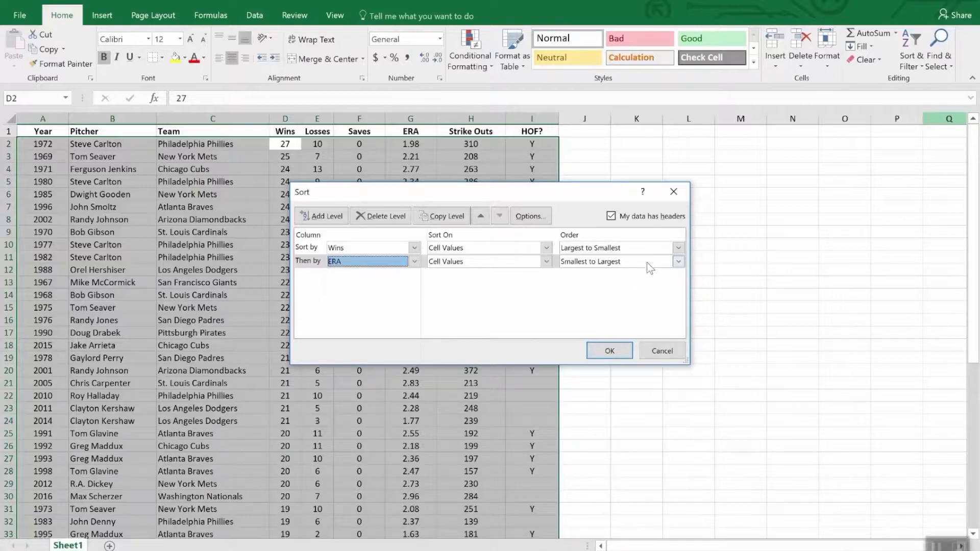
left_click(610, 351)
key("Up")
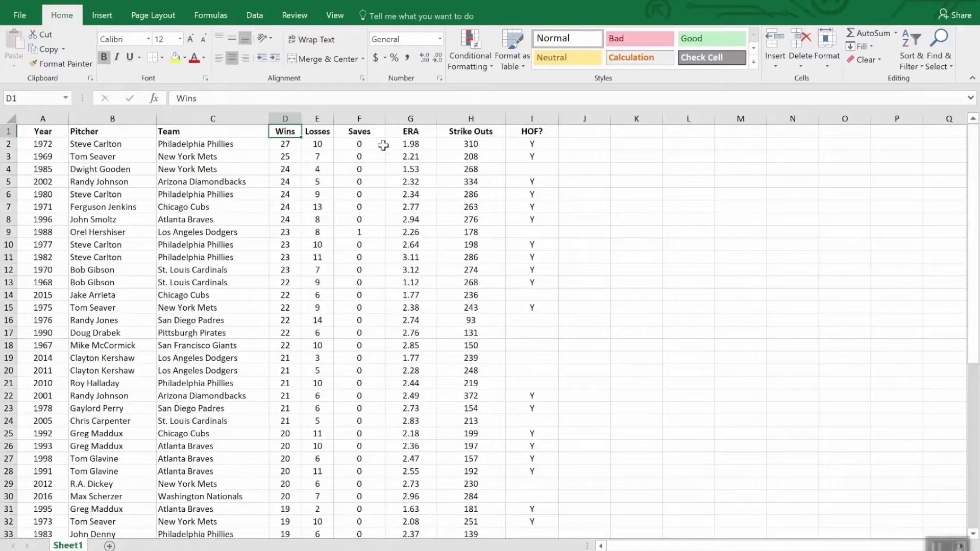
- Turn on filters for the table's header row and show only the rows with Y in the HOF? column
left_click(367, 134)
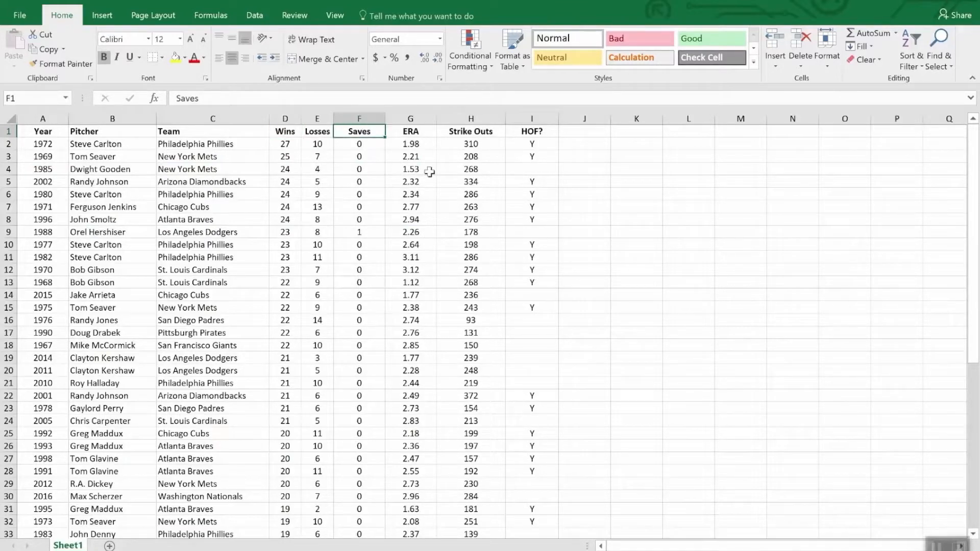
left_click(908, 43)
left_click(921, 132)
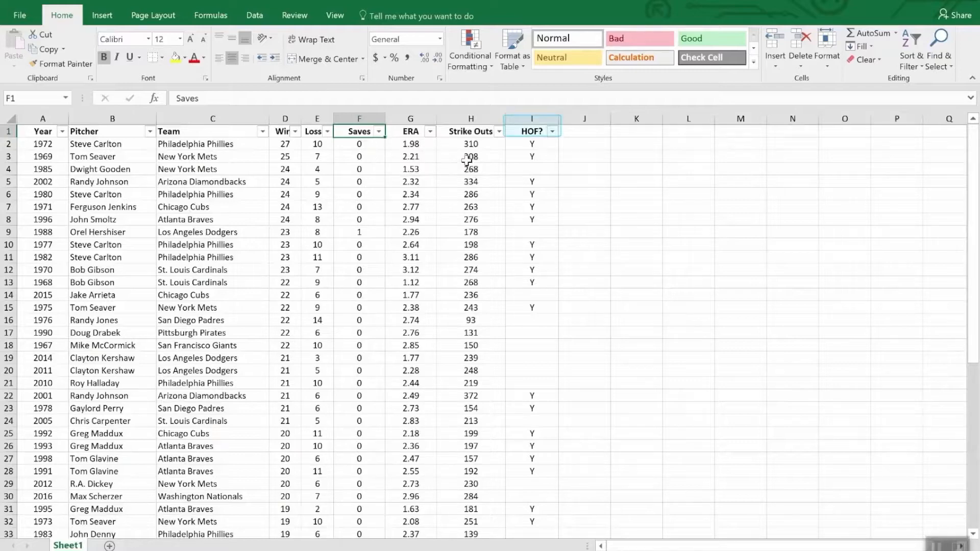
left_click(552, 132)
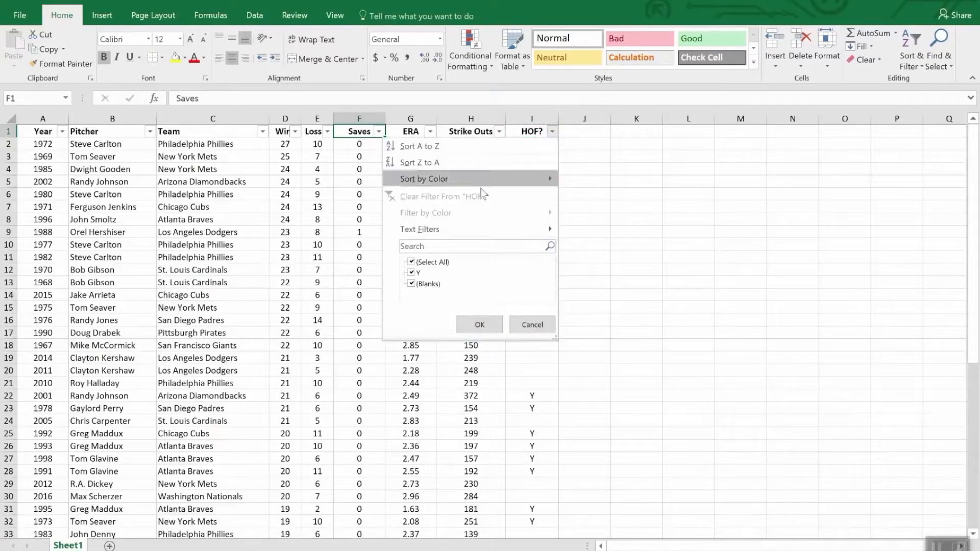
left_click(411, 263)
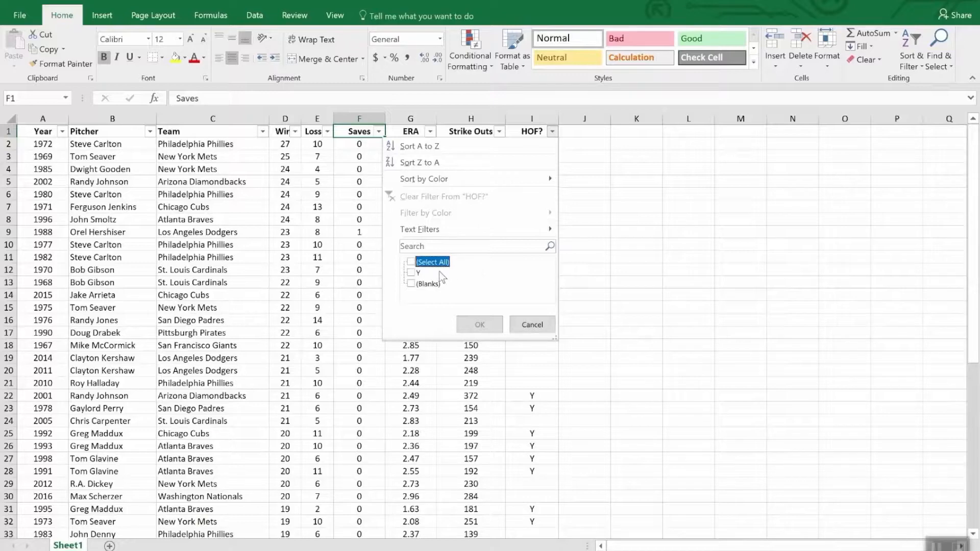
left_click(416, 273)
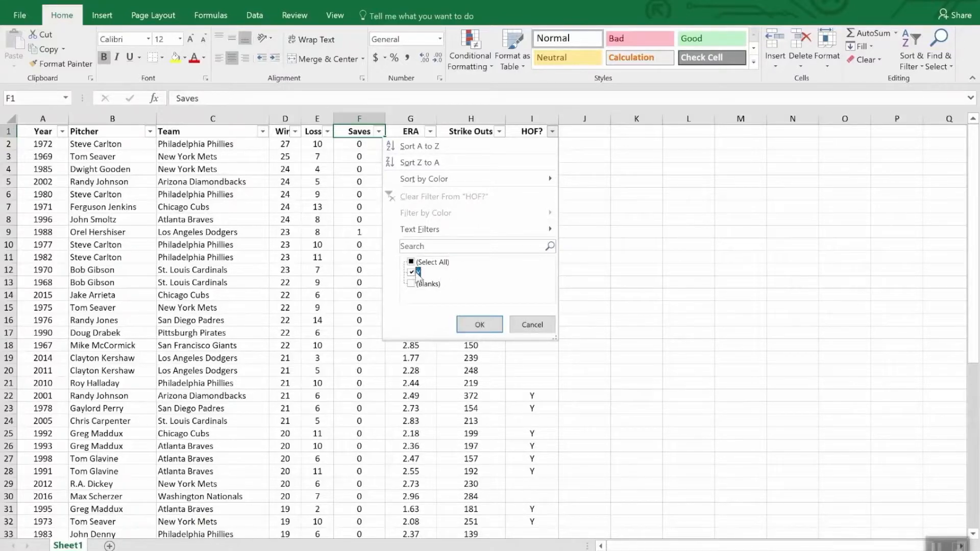
left_click(480, 325)
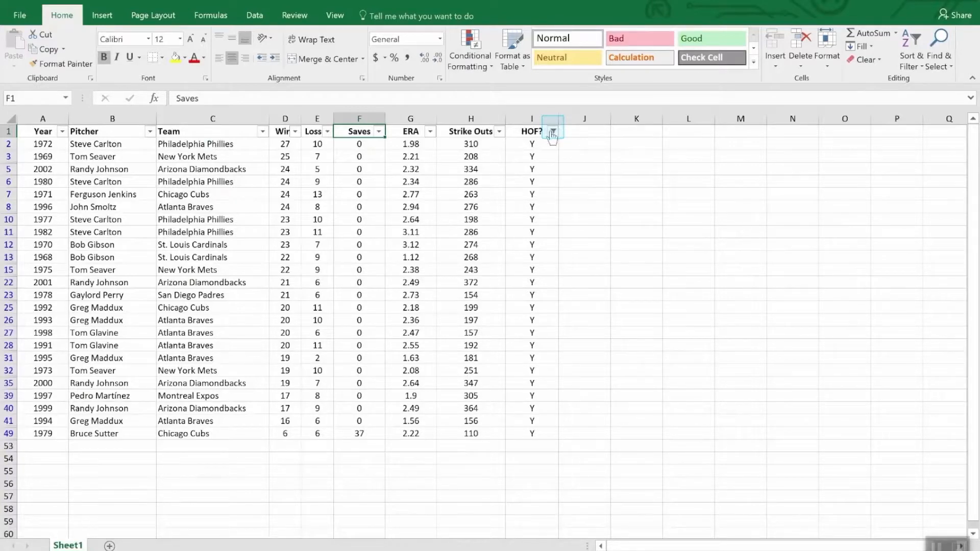
- Sort the filtered pitcher rows by Strike Outs from largest to smallest
mouse_move(553, 136)
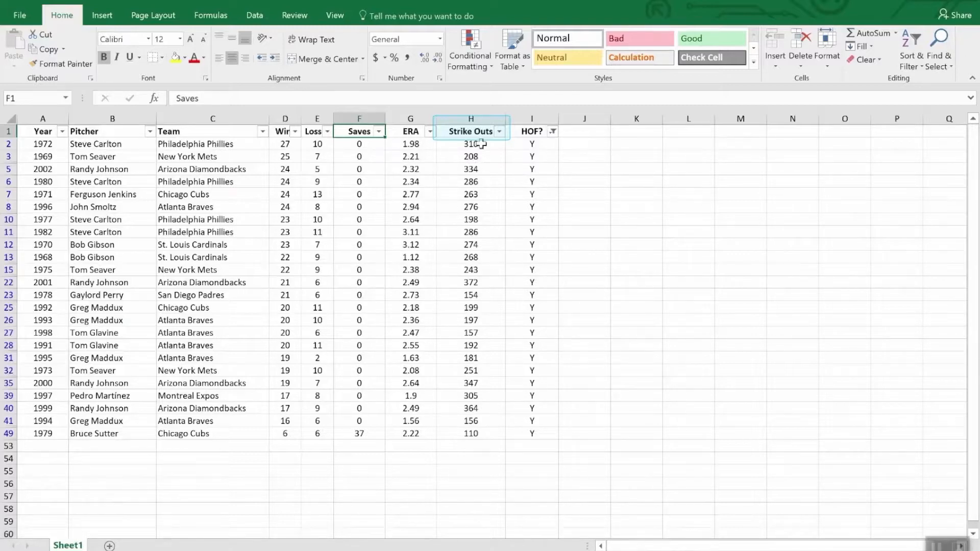
left_click(501, 132)
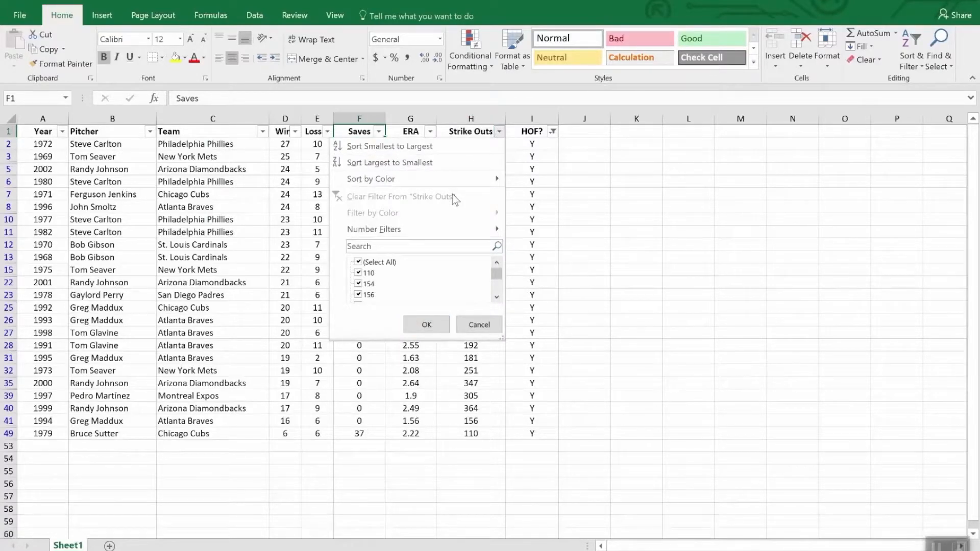
left_click(440, 161)
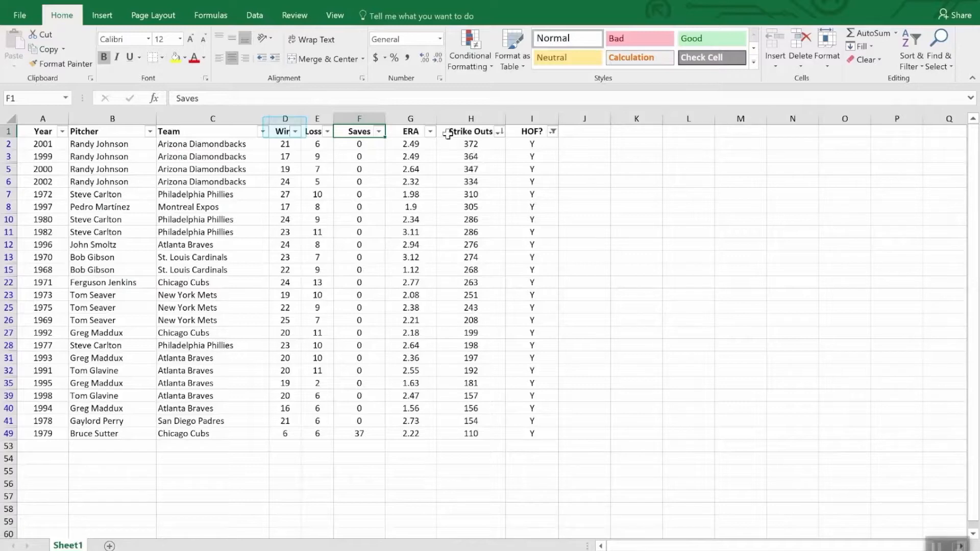
- Filter the Wins column with a number filter to show only rows where Wins is less than 20
left_click(295, 132)
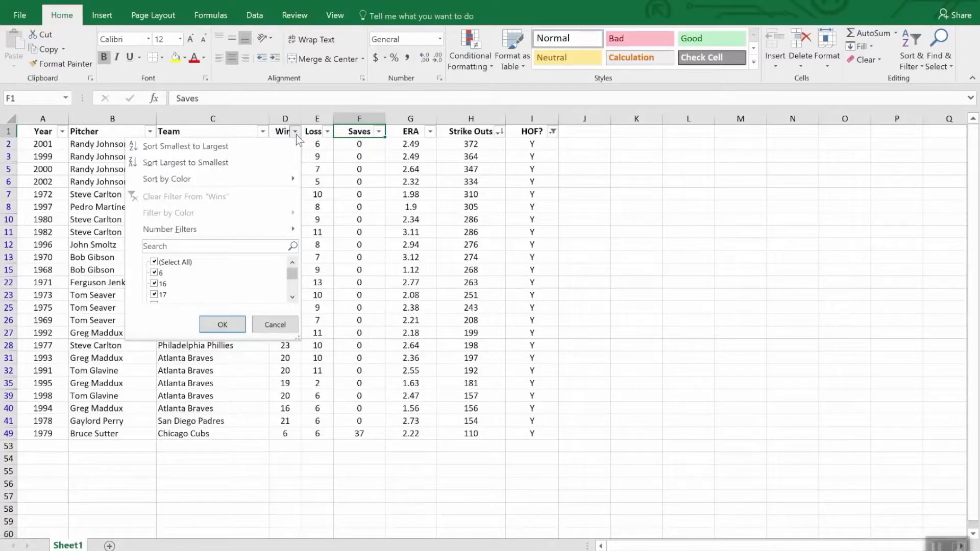
mouse_move(263, 229)
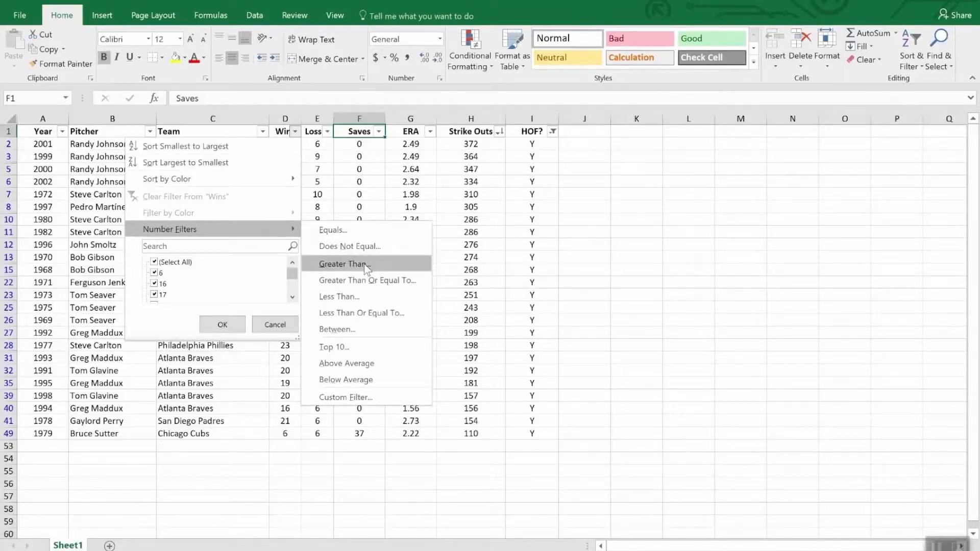
left_click(363, 299)
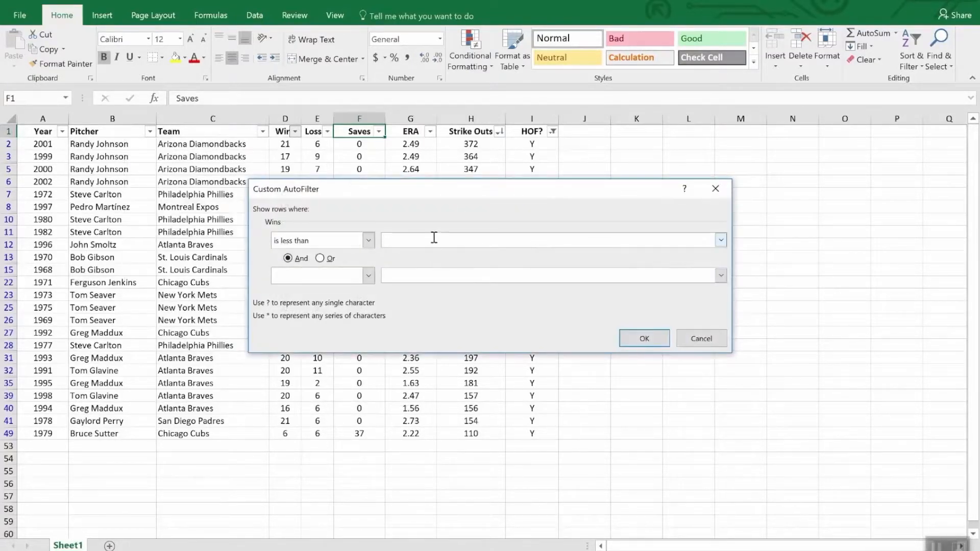
type("20")
left_click(644, 339)
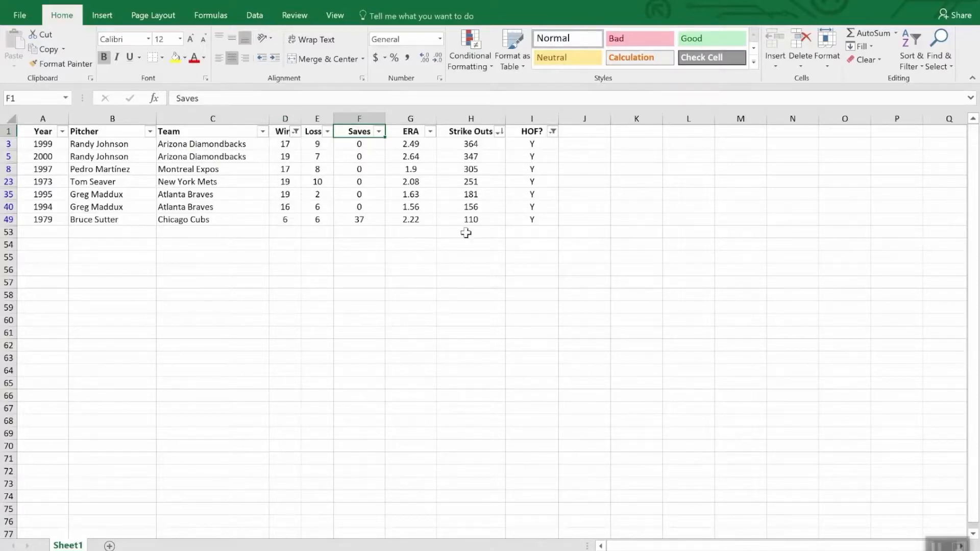
- Add an AutoSum subtotal of the filtered Strike Outs in cell H53, using =SUBTOTAL(9,H2:H52)
left_click(466, 233)
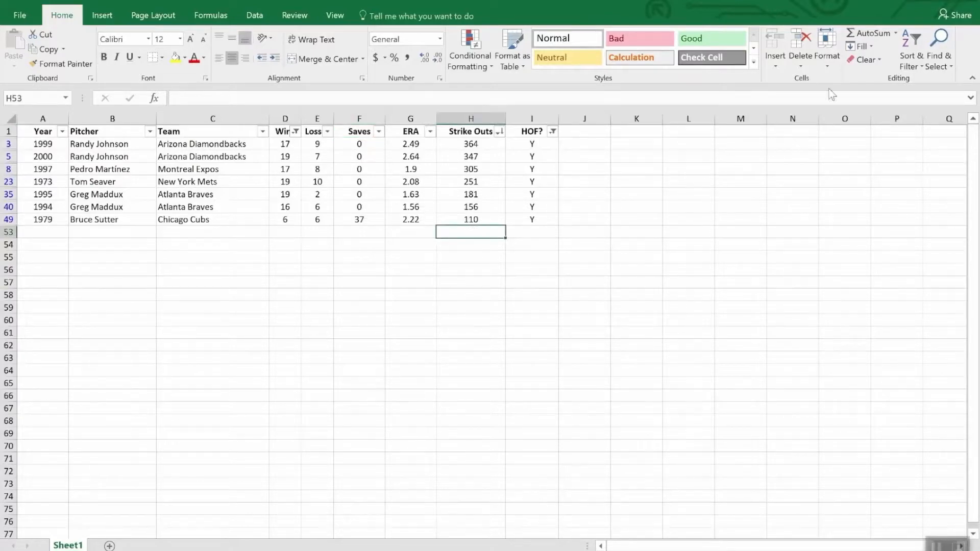
left_click(871, 34)
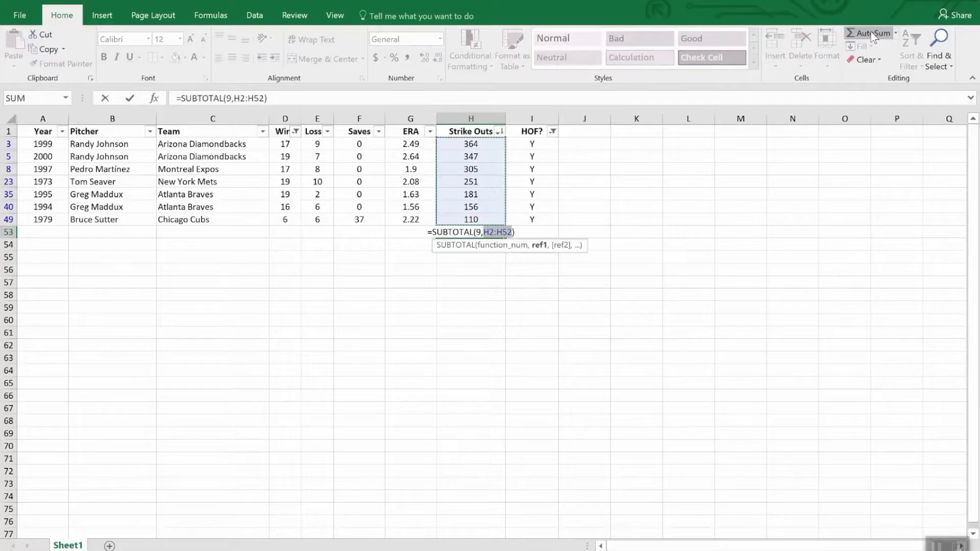
key("Return")
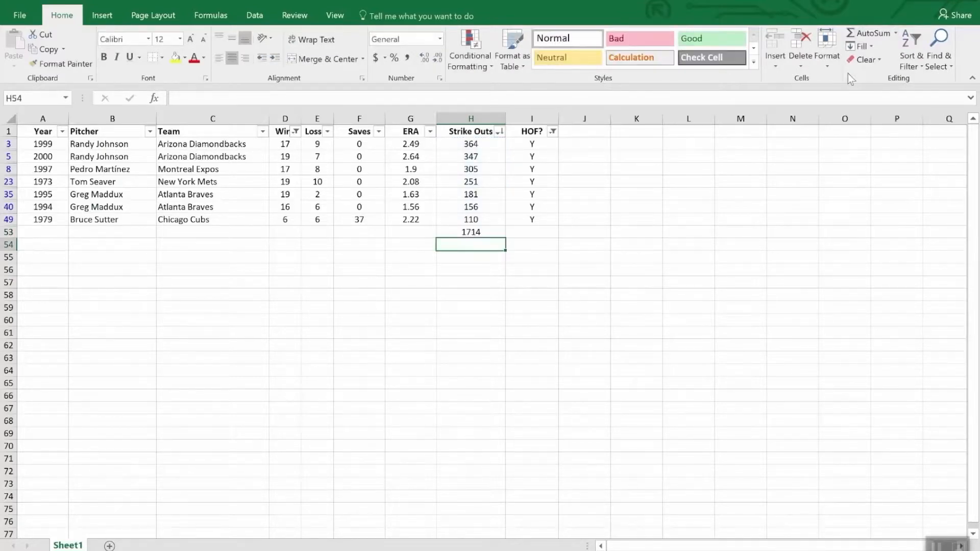
- Clear the filters from the HOF? and Wins columns and check the Strike Outs subtotal in H53
left_click(553, 131)
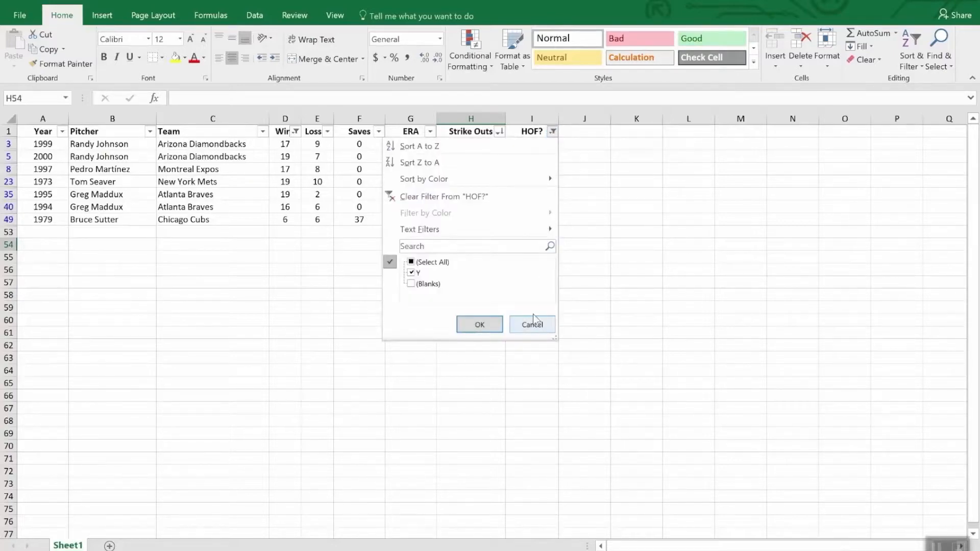
left_click(468, 194)
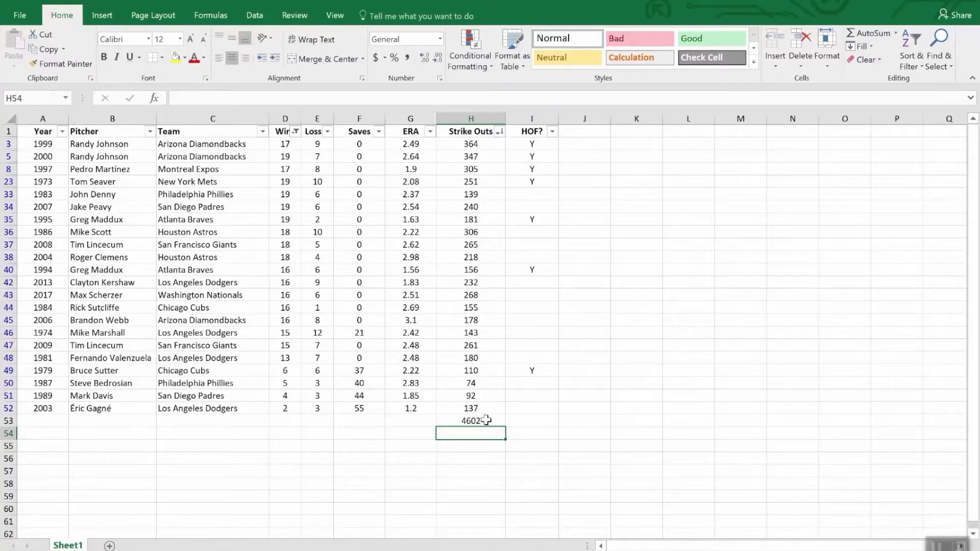
left_click(296, 132)
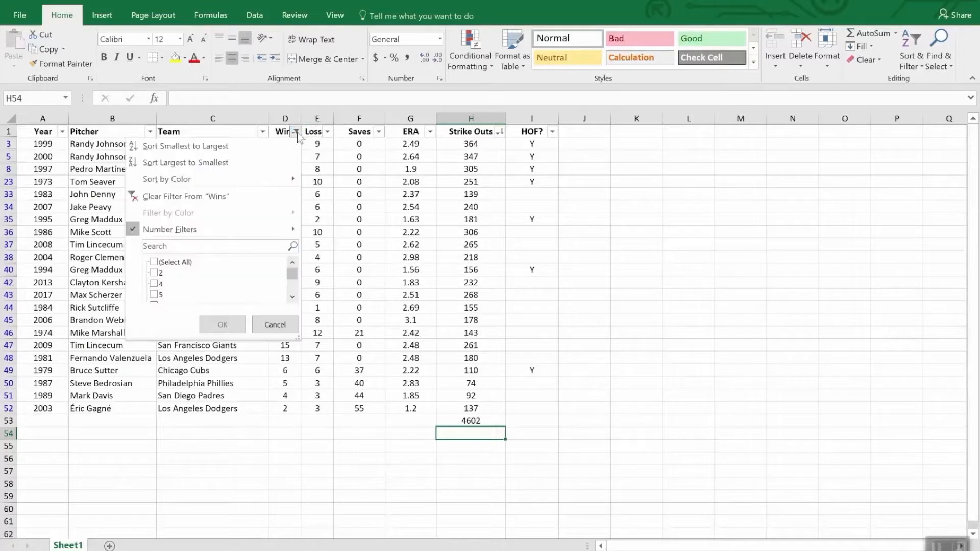
left_click(209, 198)
scroll(503, 368, "down", 3)
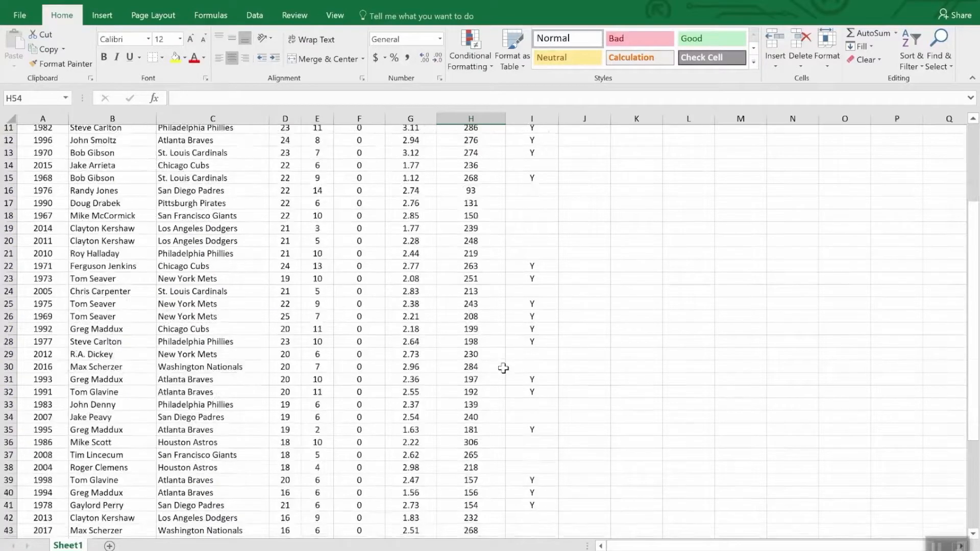
scroll(503, 368, "down", 9)
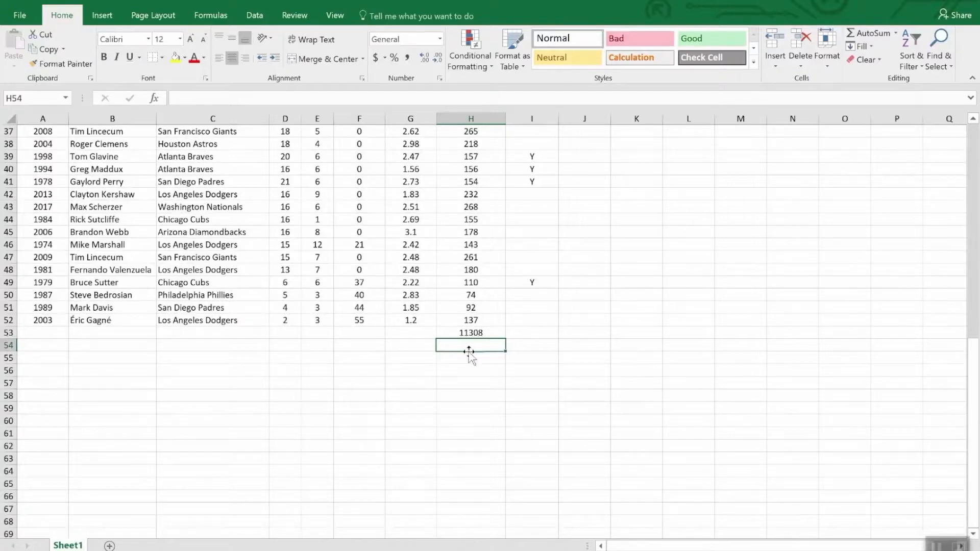
left_click(494, 333)
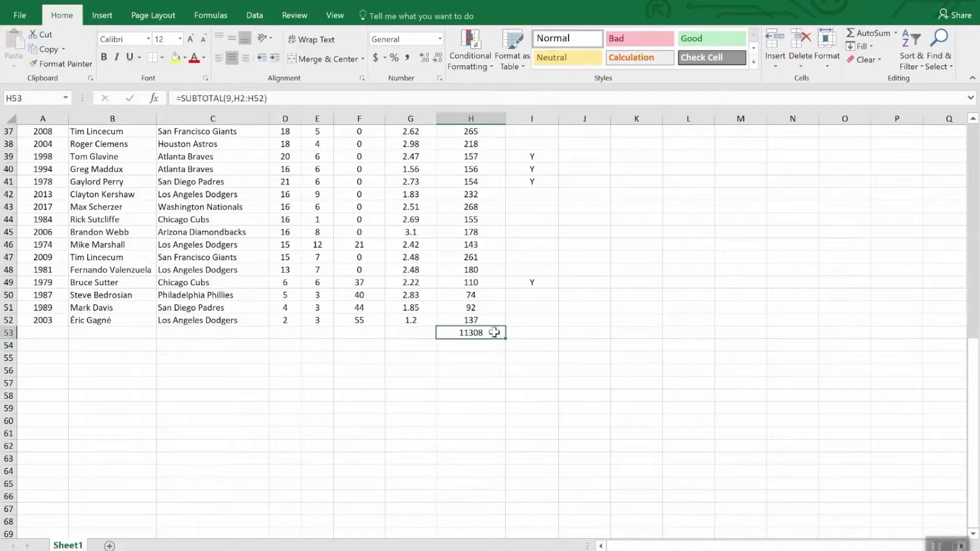
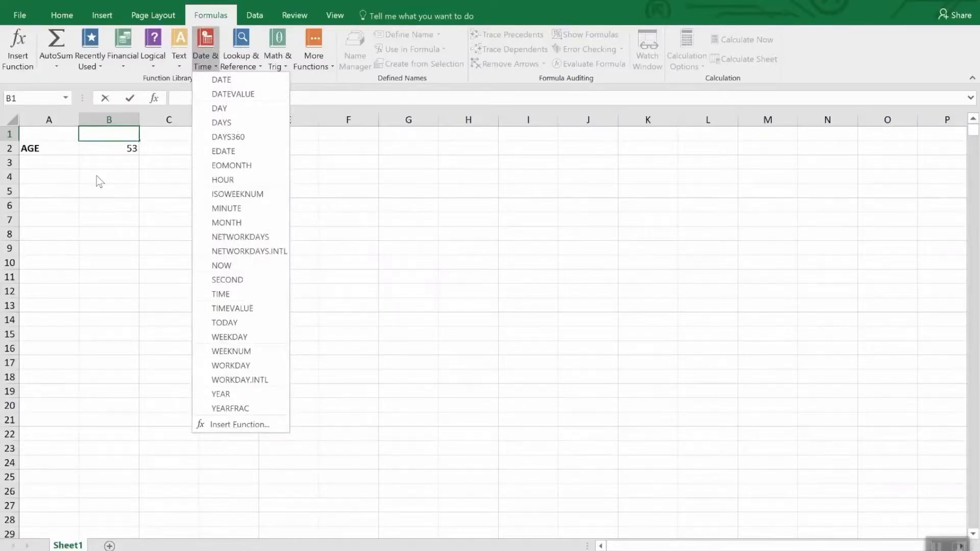
- Examine the Date and Time number formats available in Format Cells for the age formula in B2
left_click(99, 145)
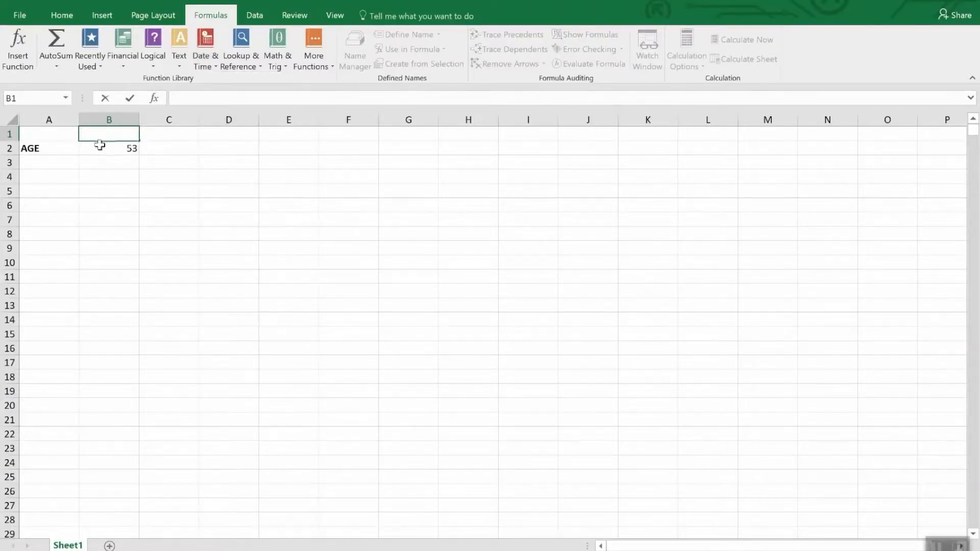
left_click(99, 148)
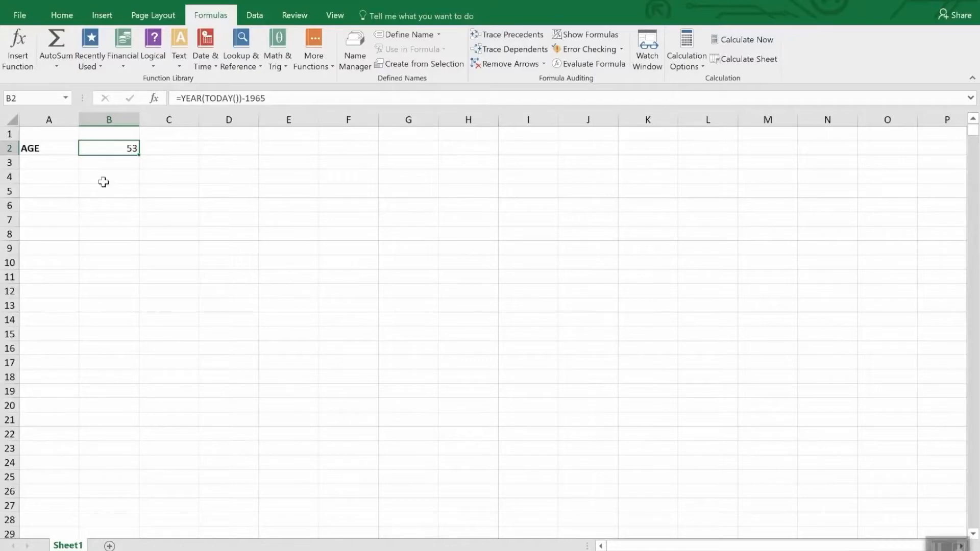
left_click(60, 17)
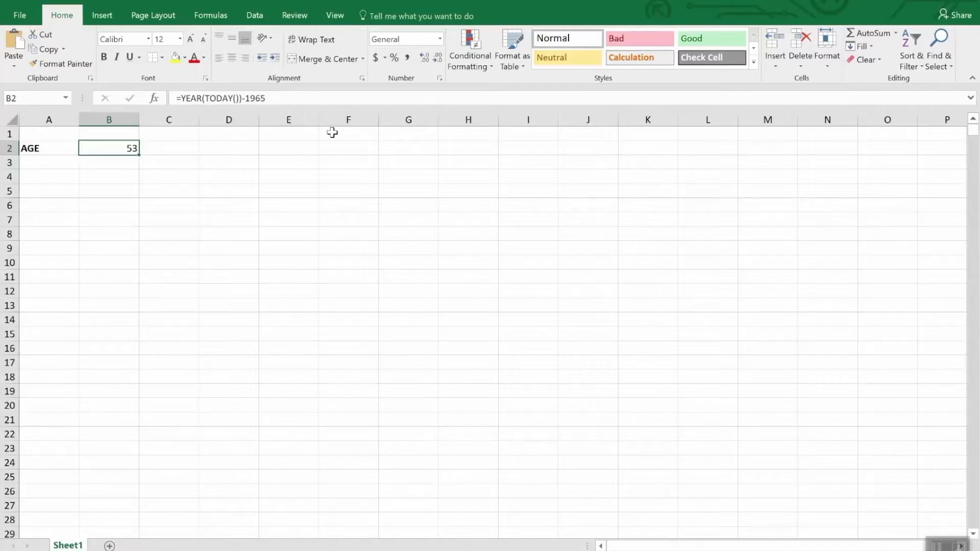
left_click(440, 38)
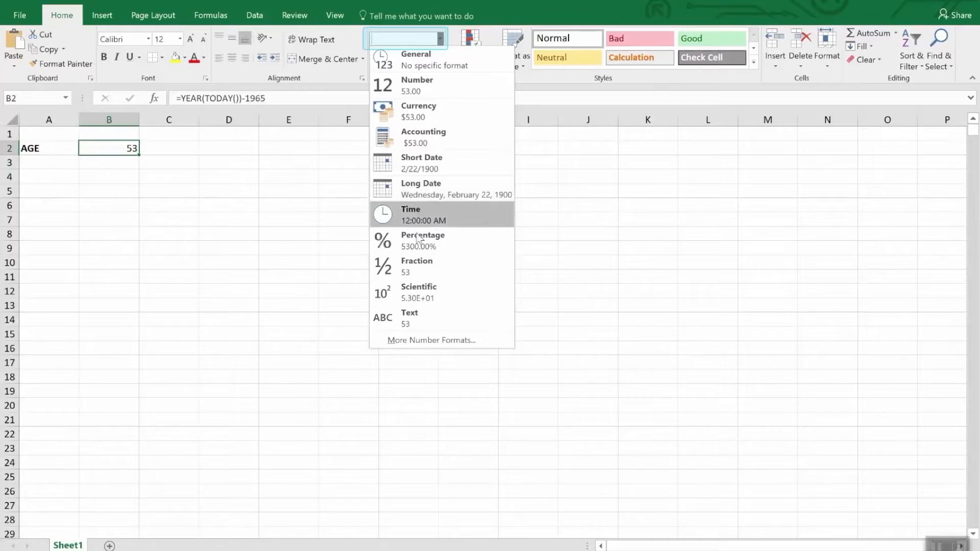
left_click(417, 341)
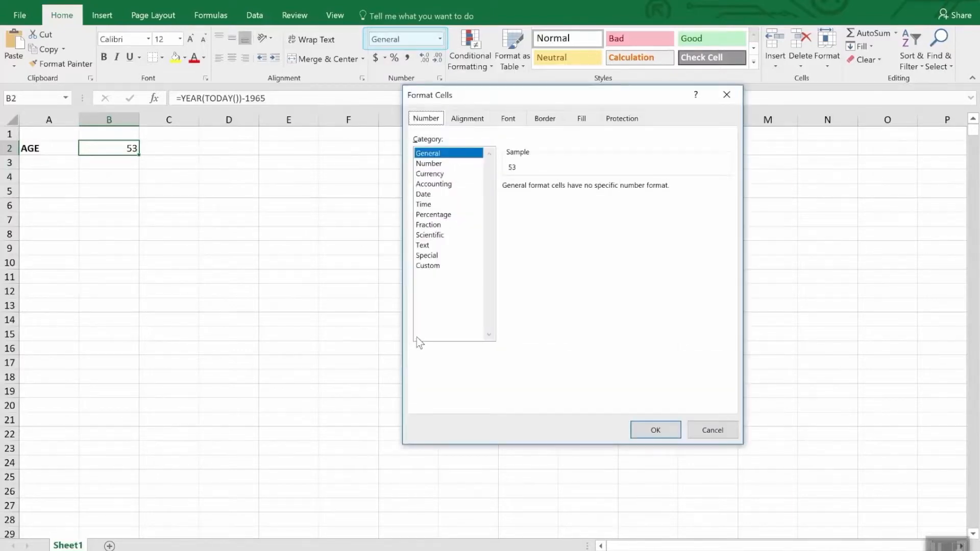
left_click(423, 195)
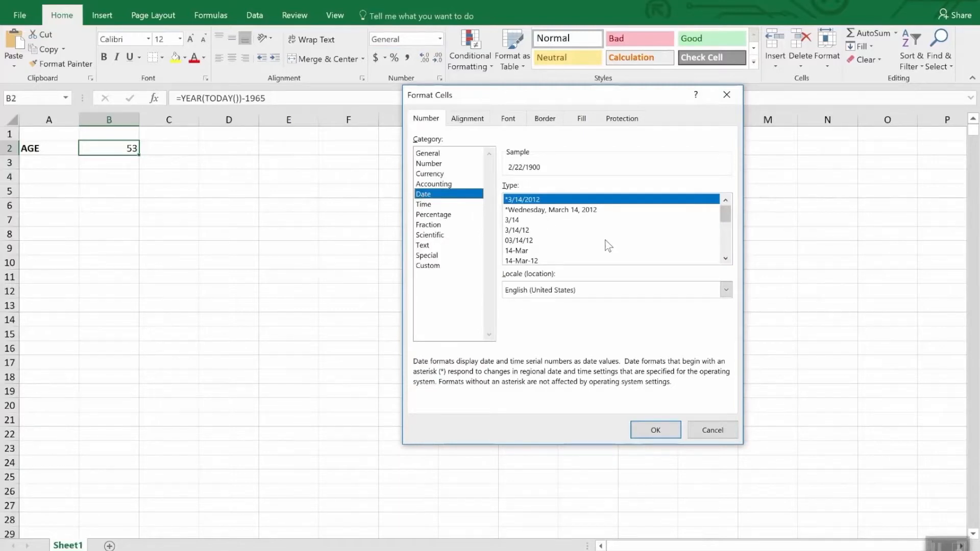
mouse_move(727, 214)
left_mouse_down()
mouse_move(737, 250)
mouse_move(732, 228)
left_mouse_up()
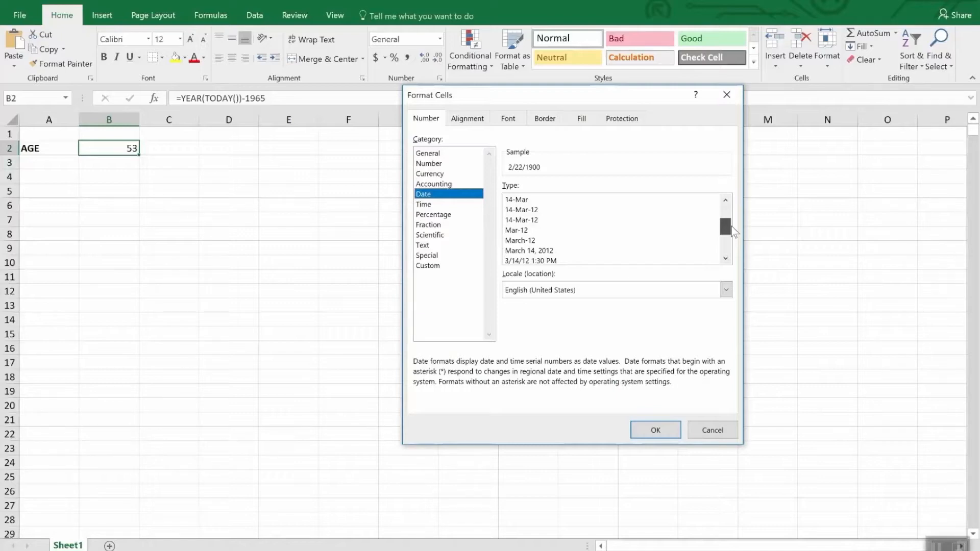
left_click_drag(731, 226, 733, 236)
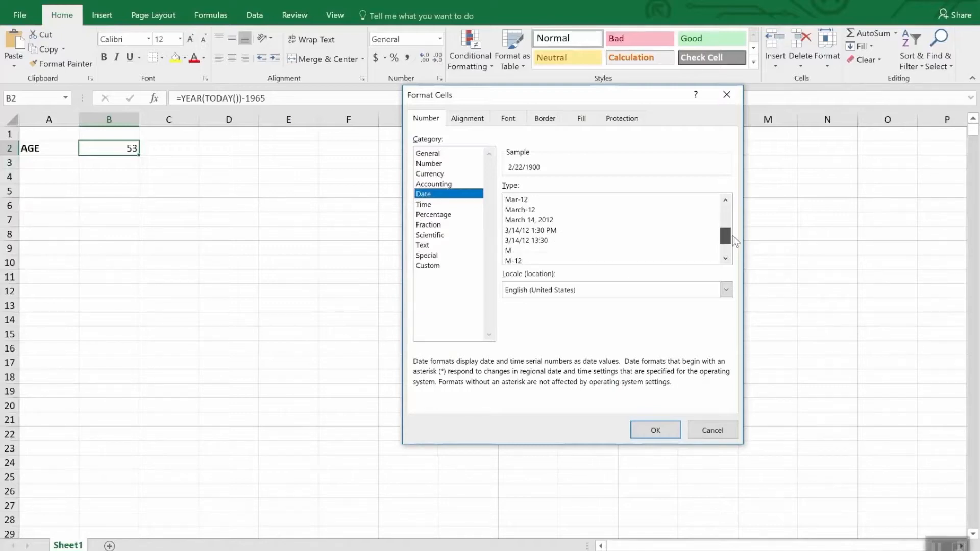
left_click(427, 205)
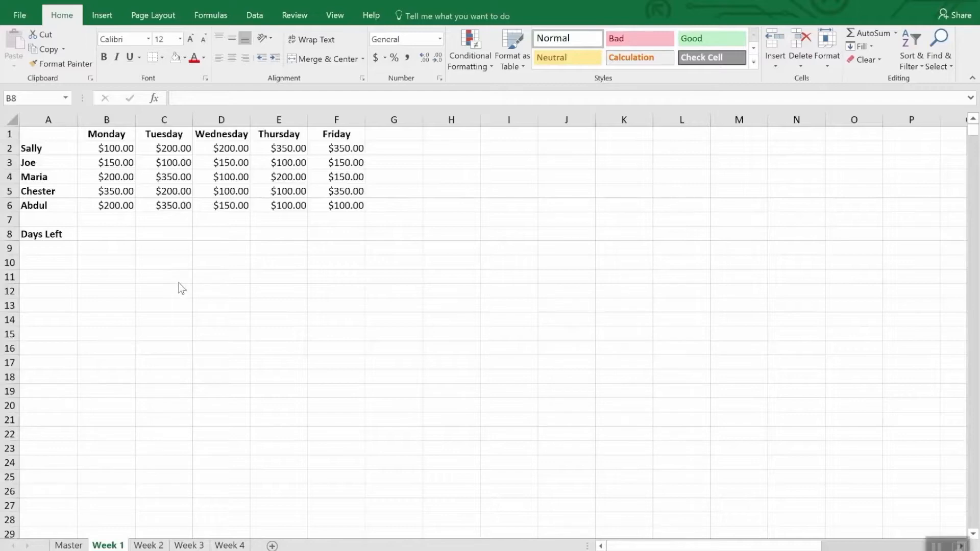
- Replace the Monday heading in B1 of the Week 1 sheet with the date 4/2/2018
left_click(116, 134)
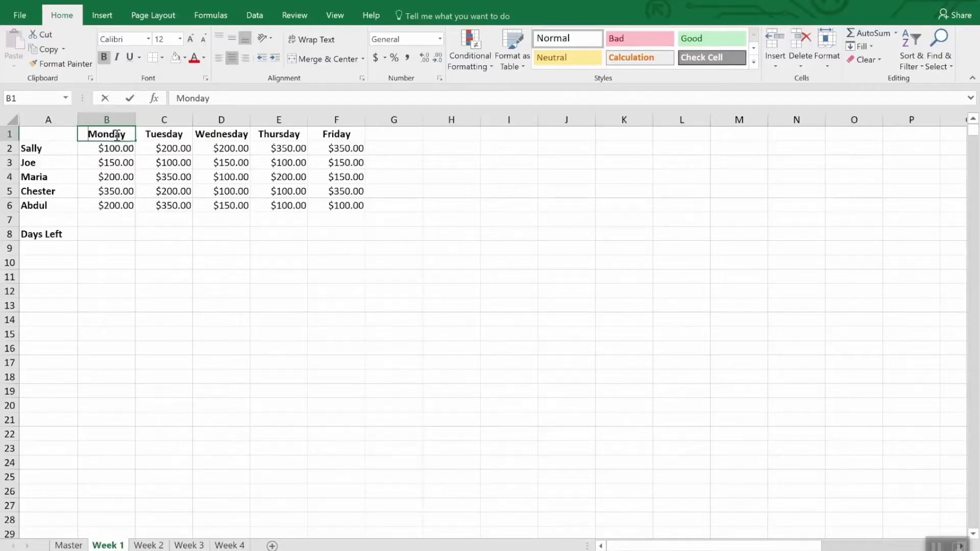
type("4/2/")
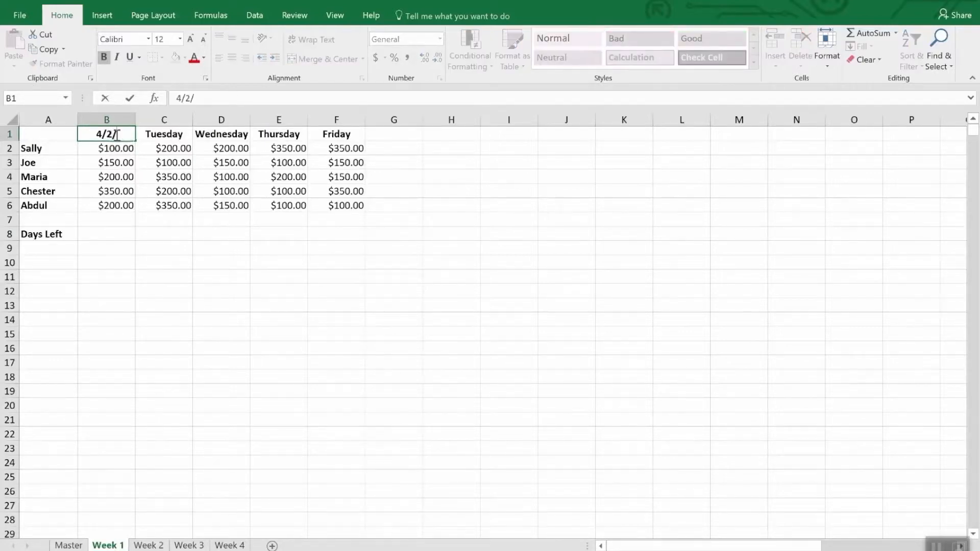
type("2018")
key("Return")
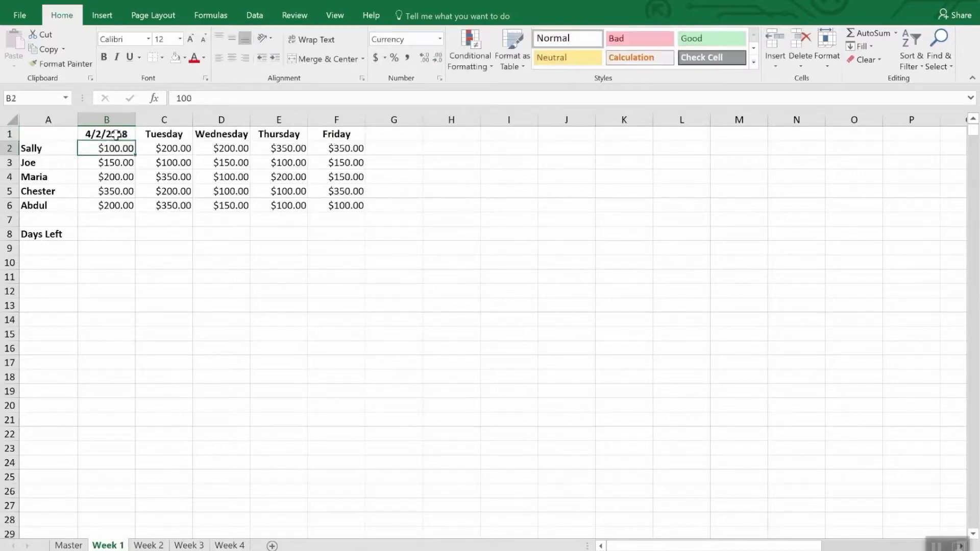
- Replace the Tuesday heading in C1 with the formula =B1+1 to produce the following day's date
key("Up")
key("Right")
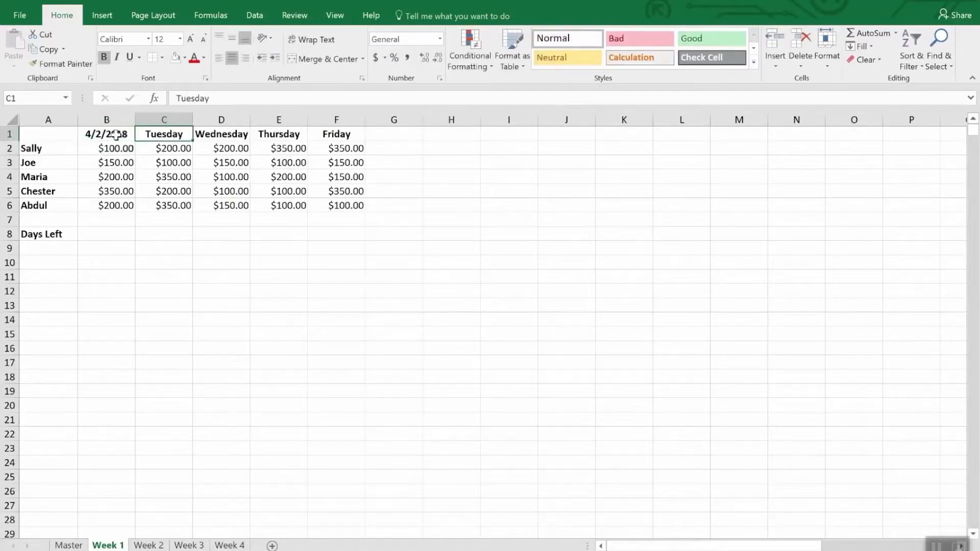
type("=b")
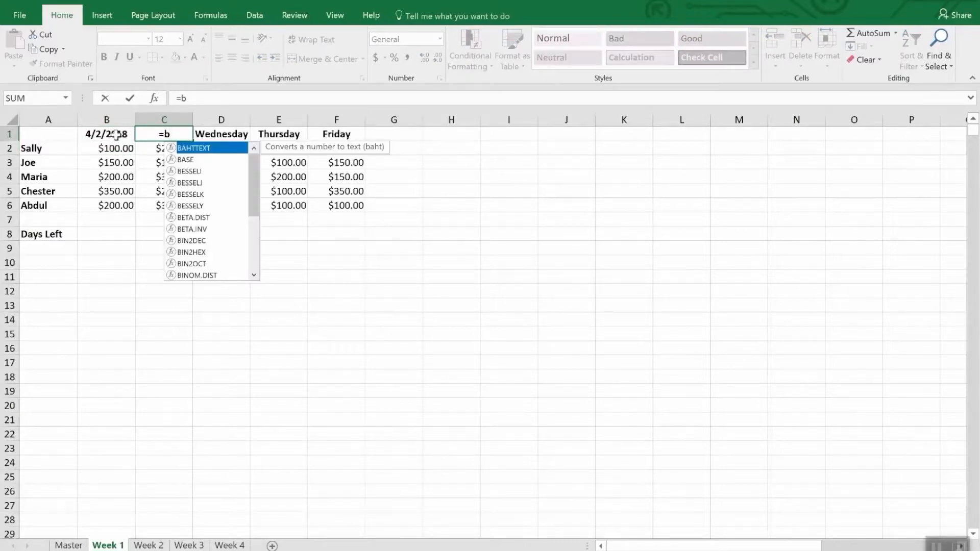
type("1")
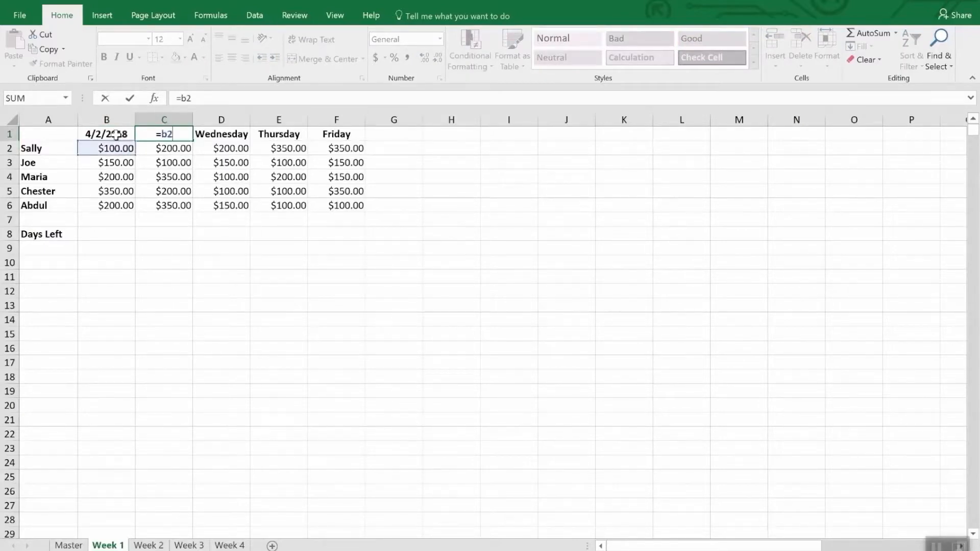
key("BackSpace")
type("1")
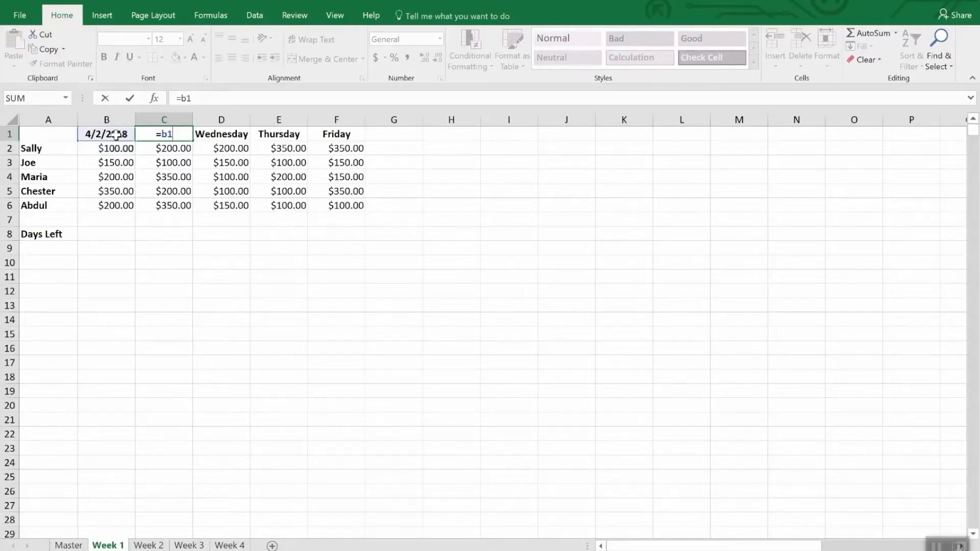
type("+1")
key("Return")
key("Up")
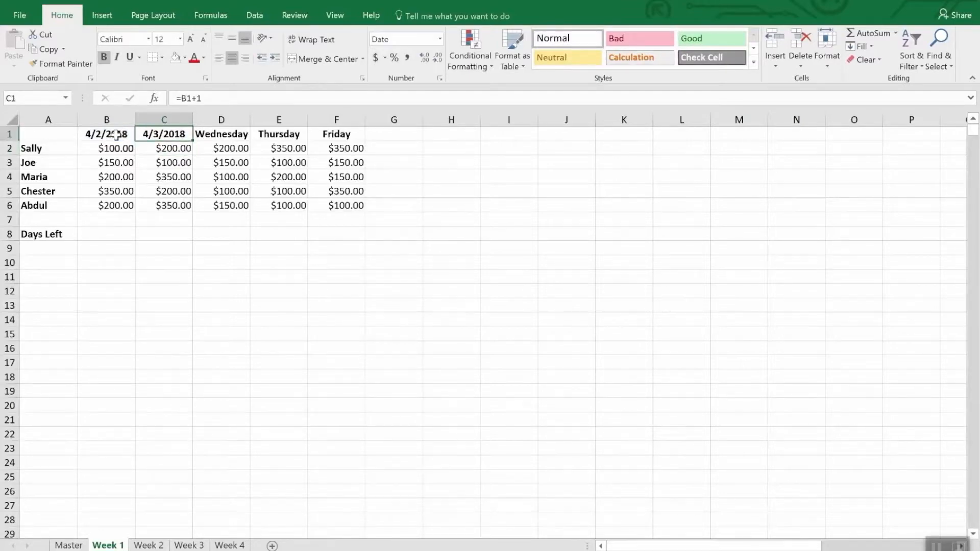
- Copy the next-day formula from C1 into D1, E1 and F1, replacing the Wednesday to Friday headings
key("ctrl+c")
key("Right")
key("ctrl+v")
key("Right")
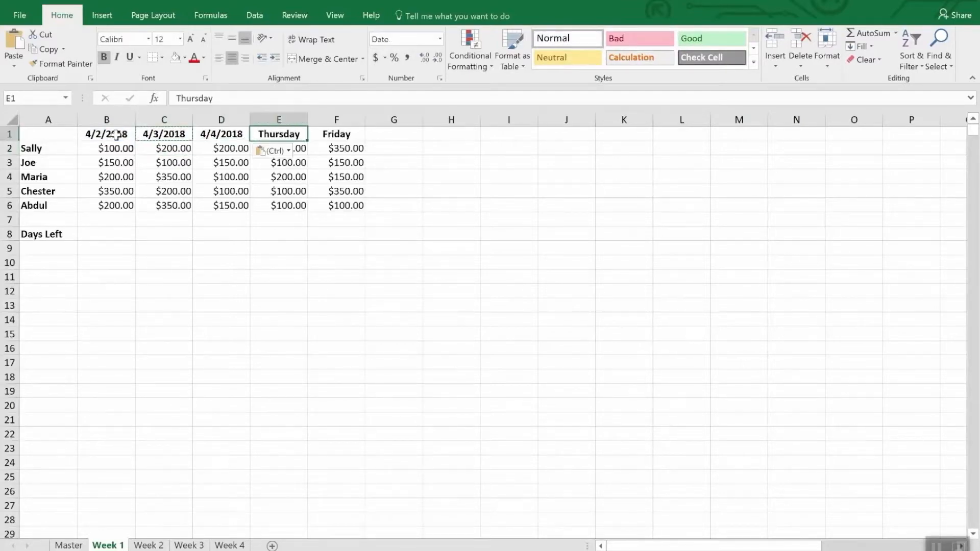
key("ctrl+v")
key("Right")
key("ctrl+v")
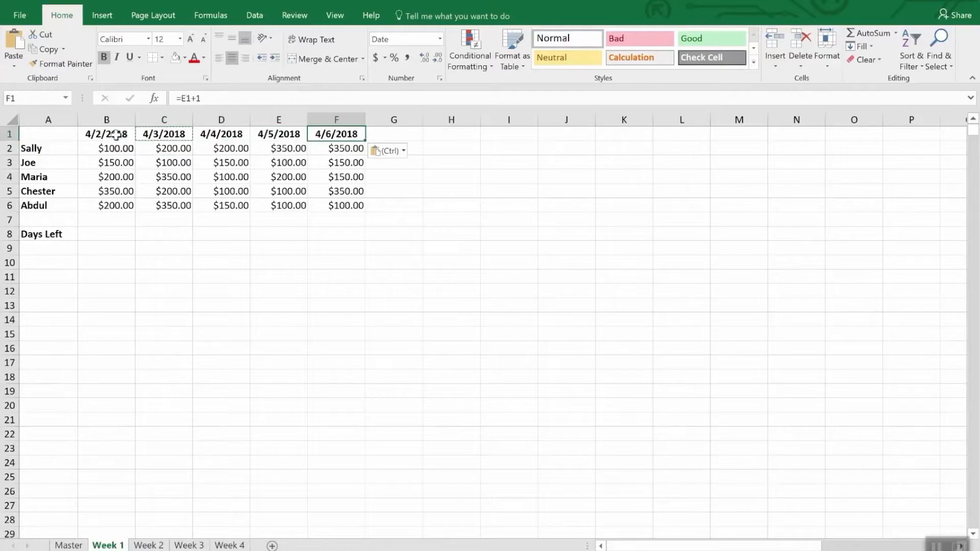
- Paste the copied next-day formula over the Monday to Friday headings in B1:F1 of the Week 2 sheet
left_click_drag(91, 134, 336, 134)
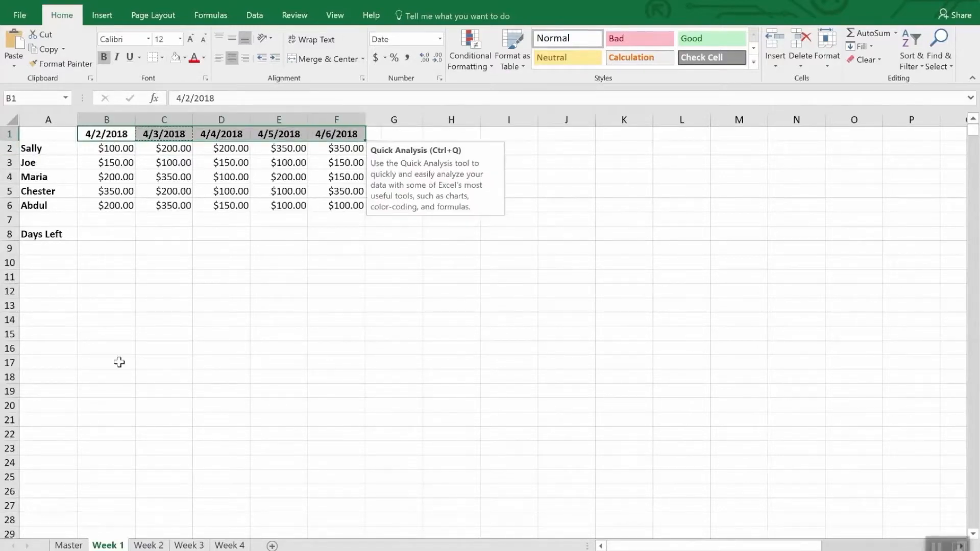
left_click(147, 545)
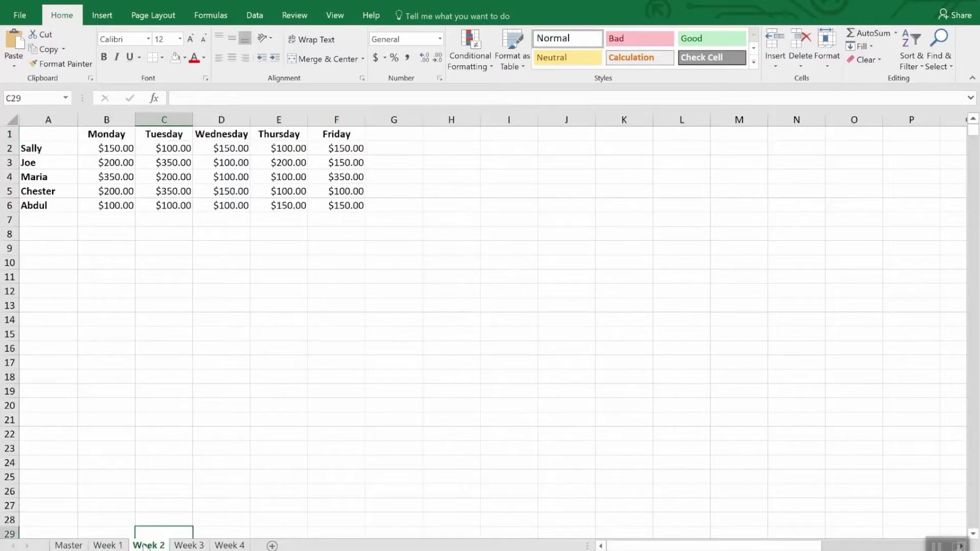
left_click_drag(100, 135, 317, 136)
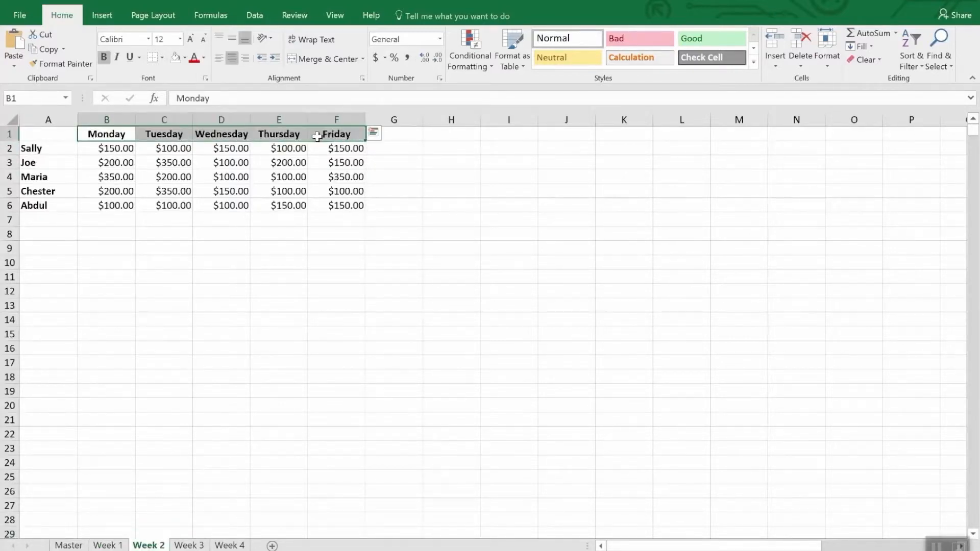
key("ctrl+v")
- Enter the starting date 4/9/18 in B1 of the Week 2 sheet
left_click(109, 135)
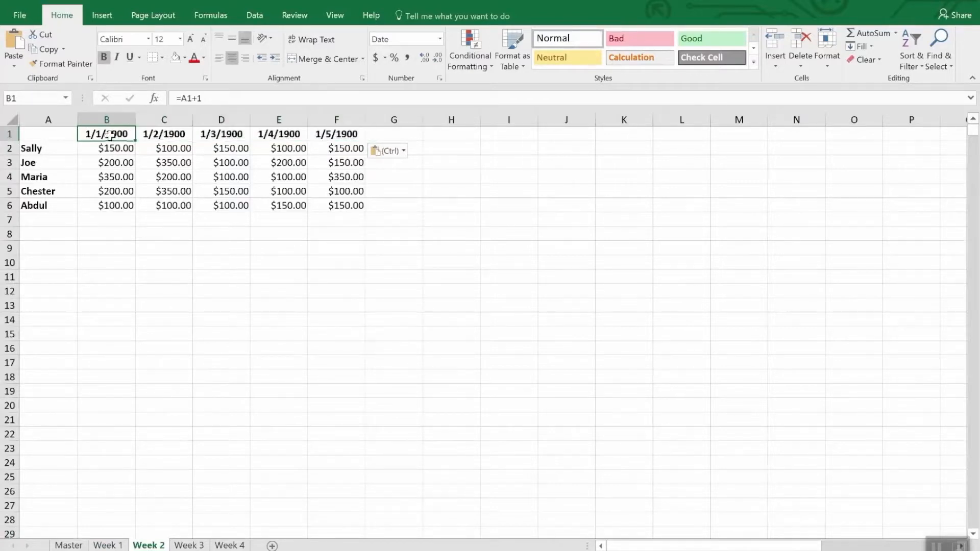
type("4/")
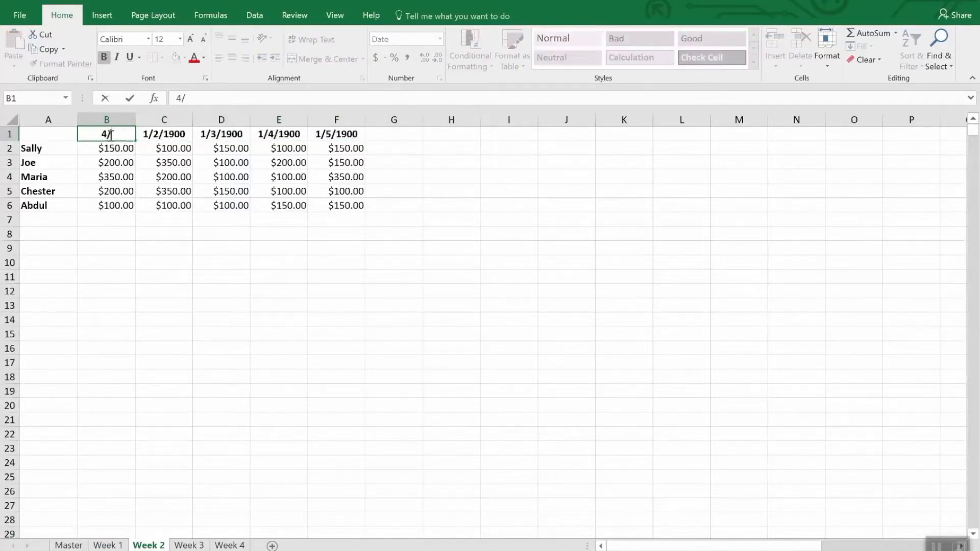
type("9/18")
key("Return")
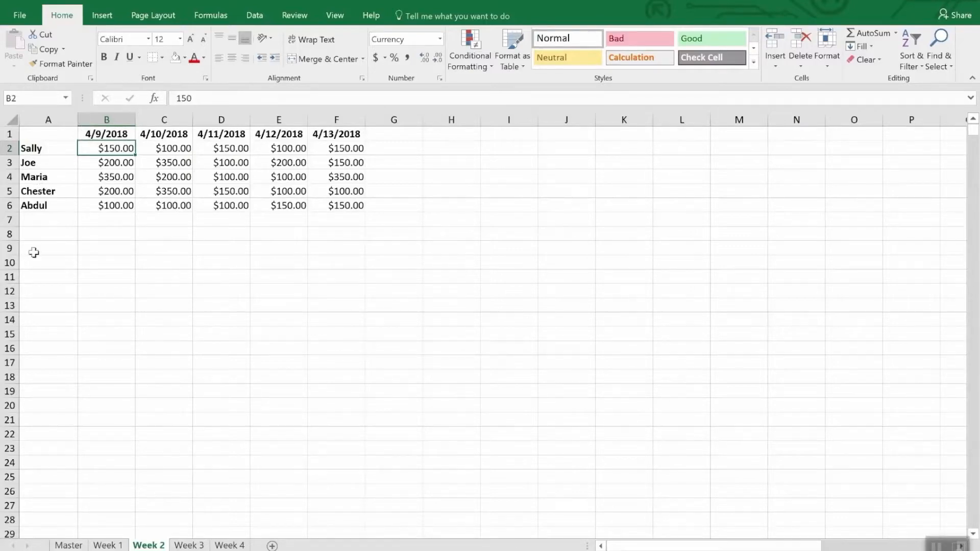
- Enter the formula =Date(2018,4,30)-today() beside Days Left in B8 of the Week 1 sheet
left_click(104, 545)
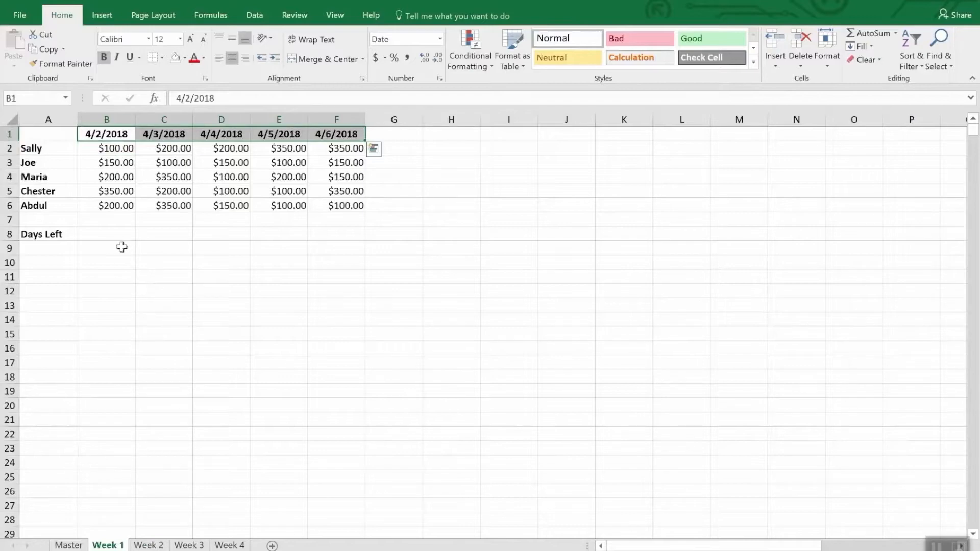
left_click(105, 237)
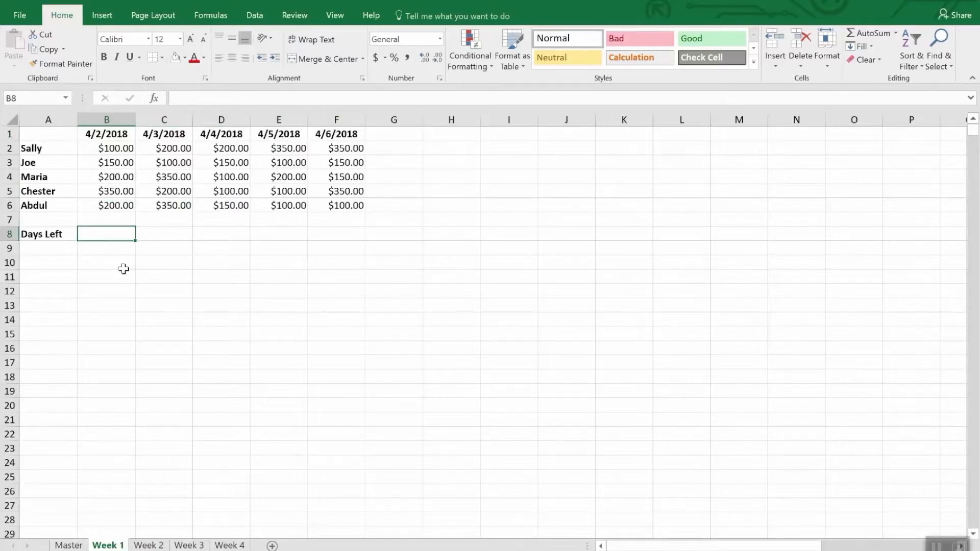
type("=")
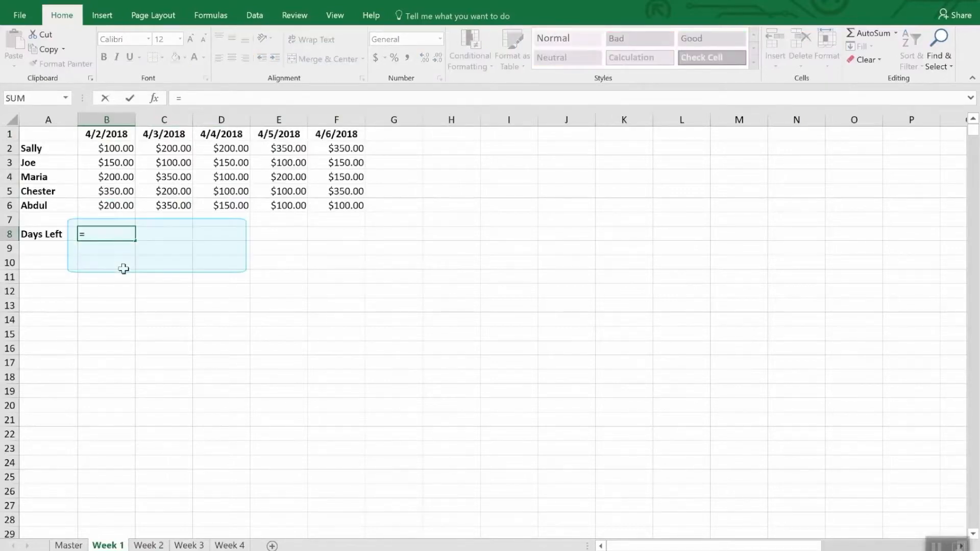
type("Dat")
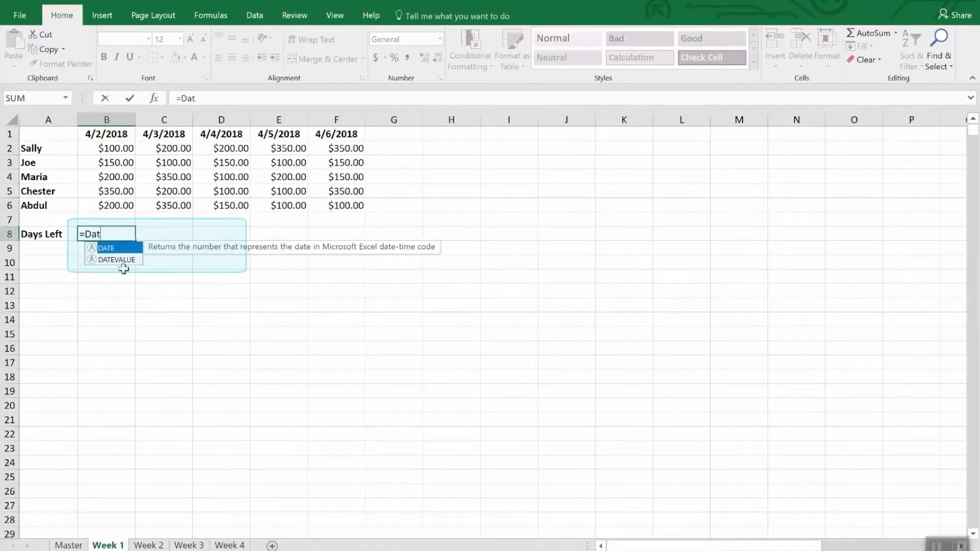
type("e(")
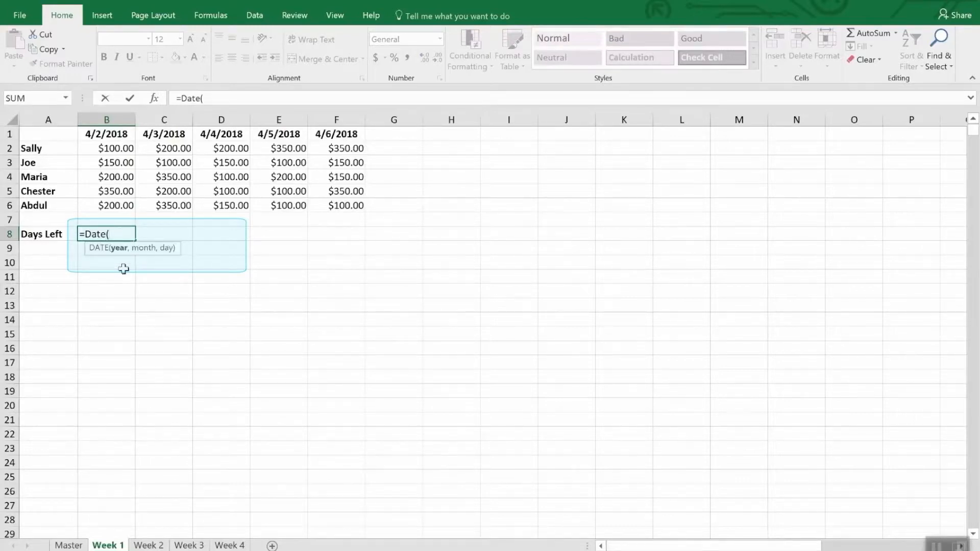
type("2018,4,")
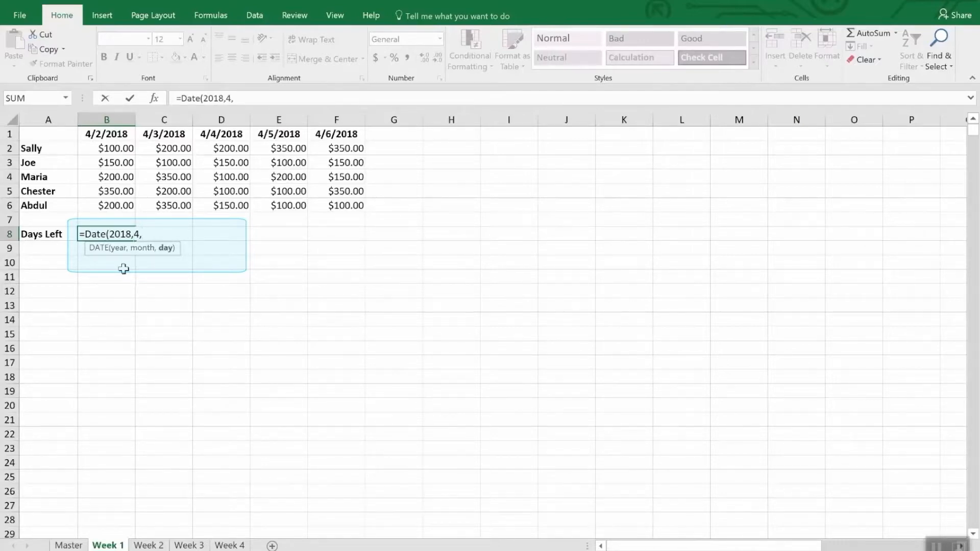
type("30)")
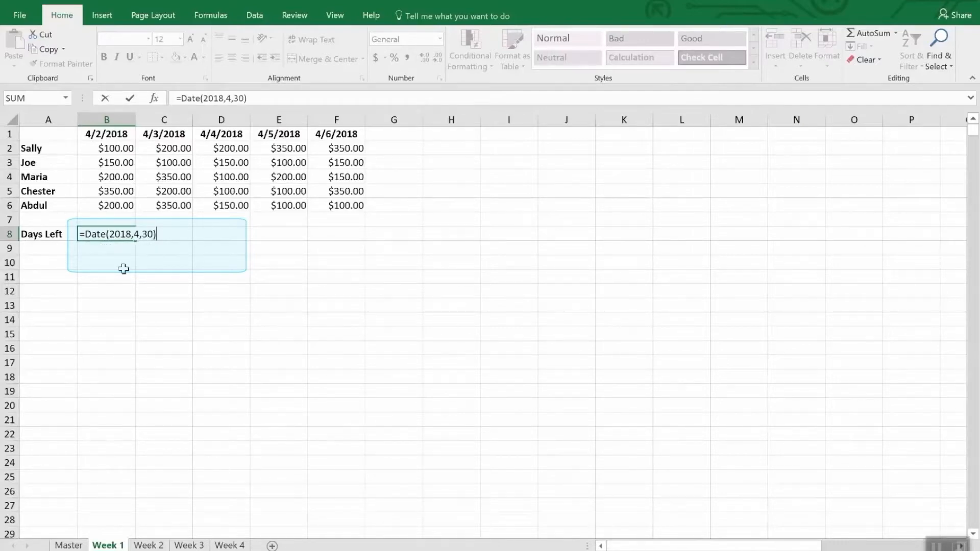
type("-tod")
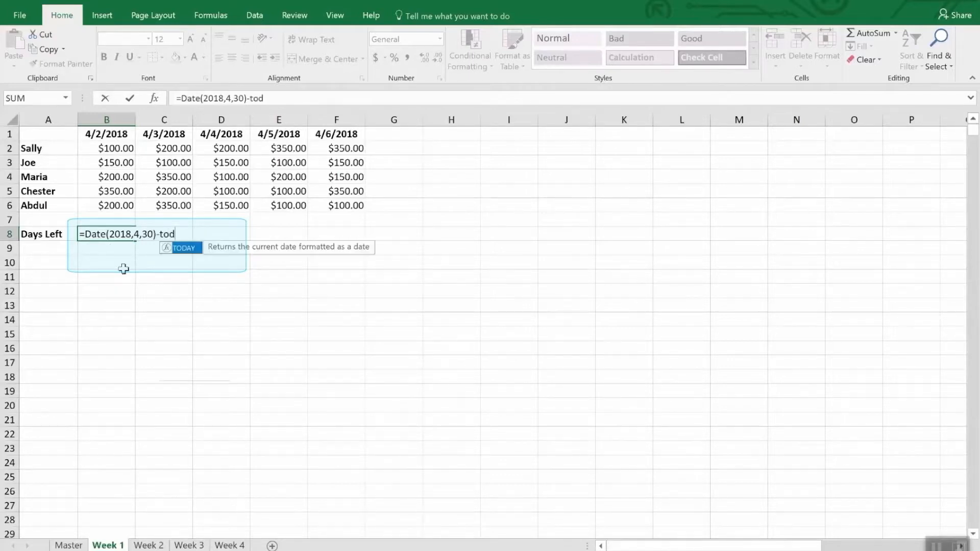
type("ay()")
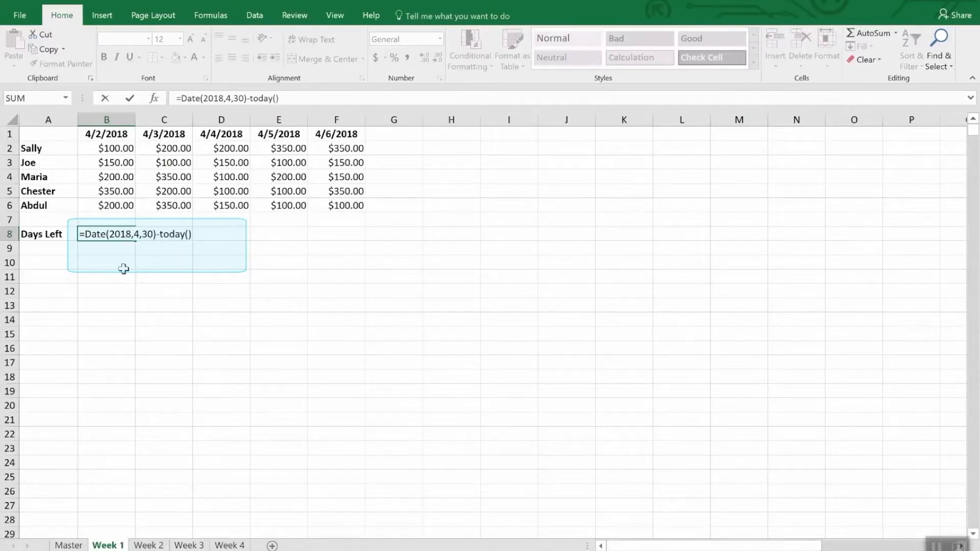
key("Return")
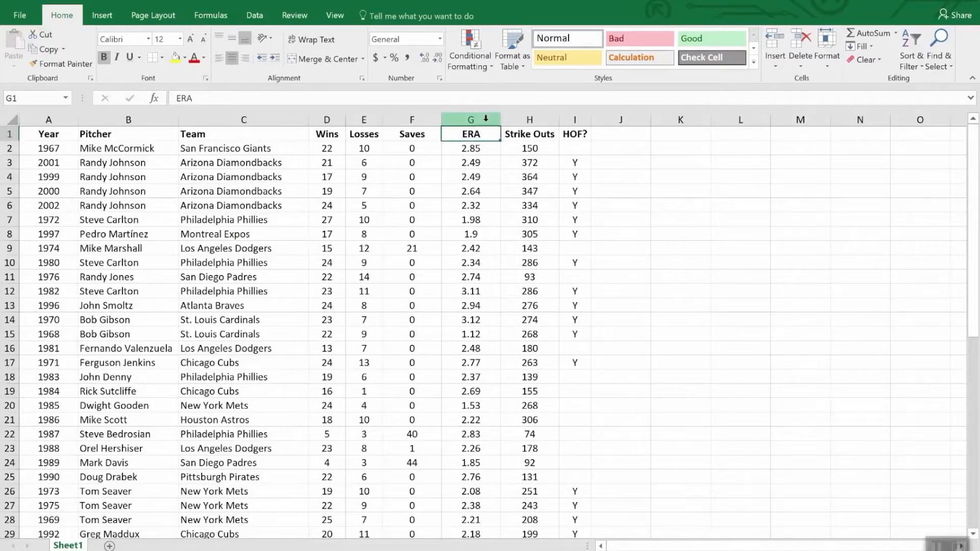
- Highlight ERA column values less than 2.00 with Light Red Fill with Dark Red Text using conditional formatting, and check the result down the column
left_click(465, 119)
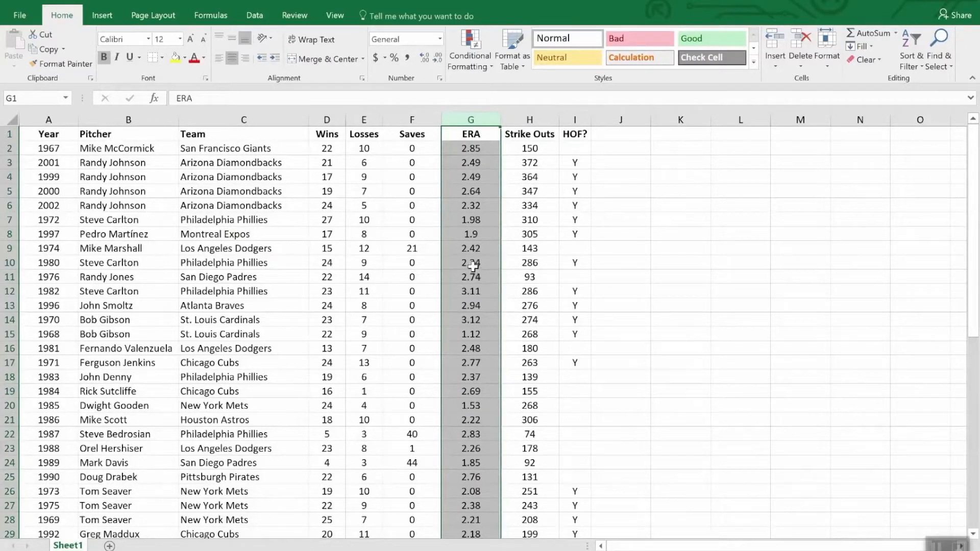
left_click(470, 39)
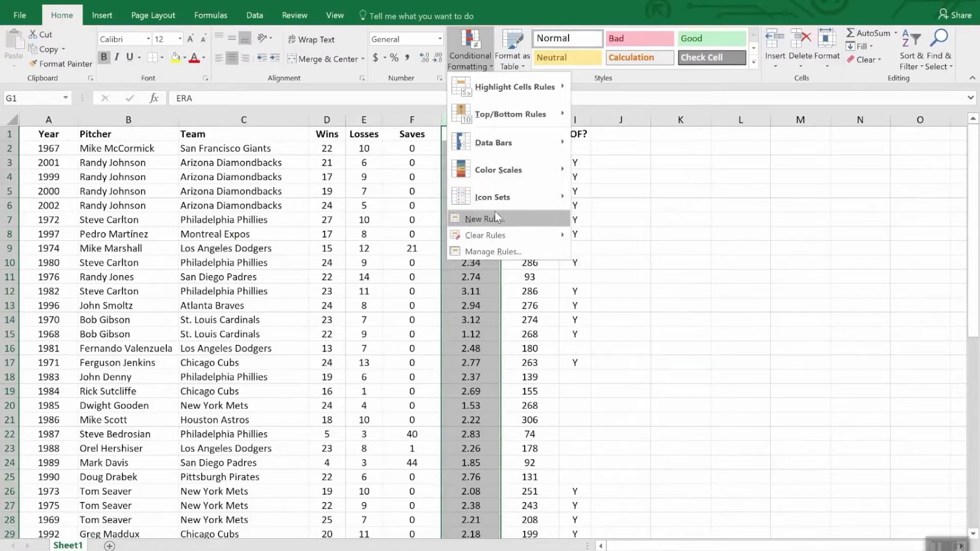
mouse_move(491, 143)
mouse_move(497, 91)
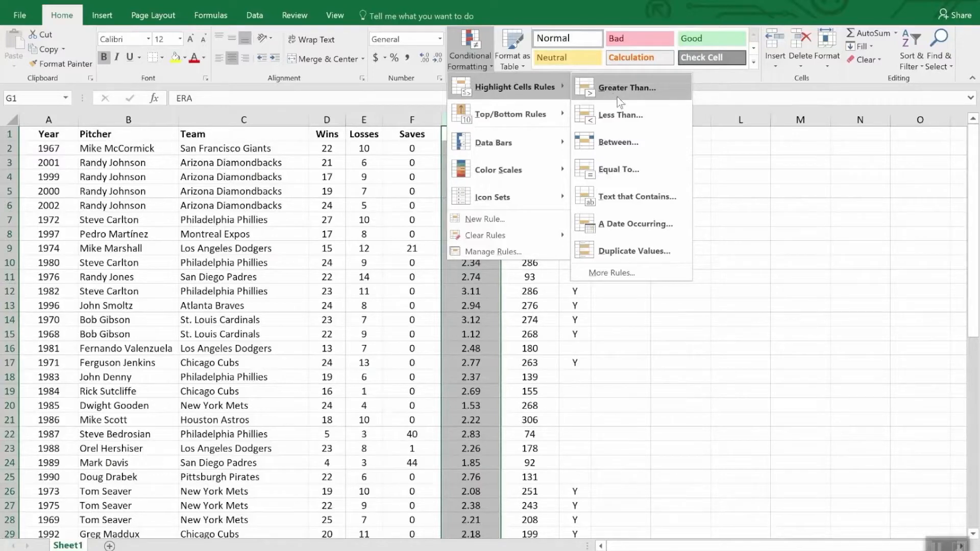
left_click(635, 117)
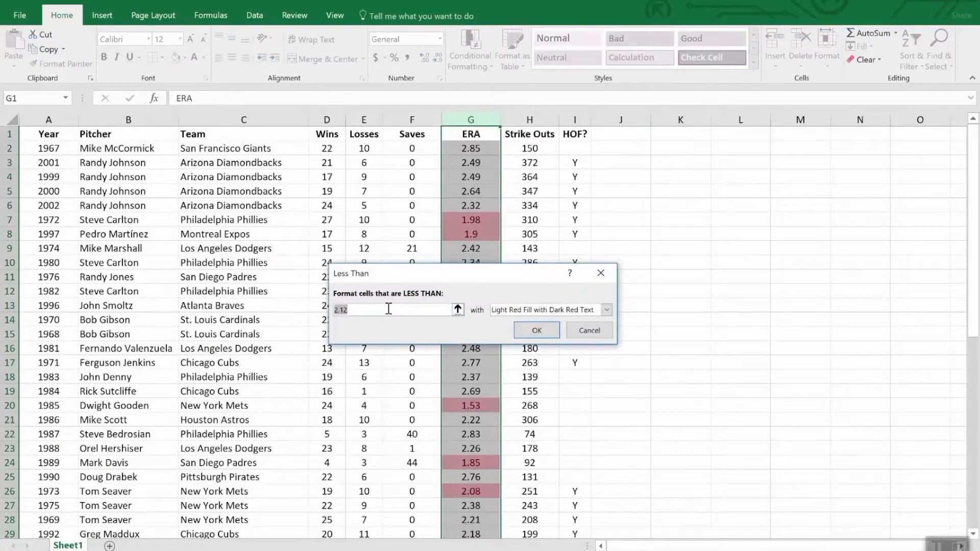
type("2.0")
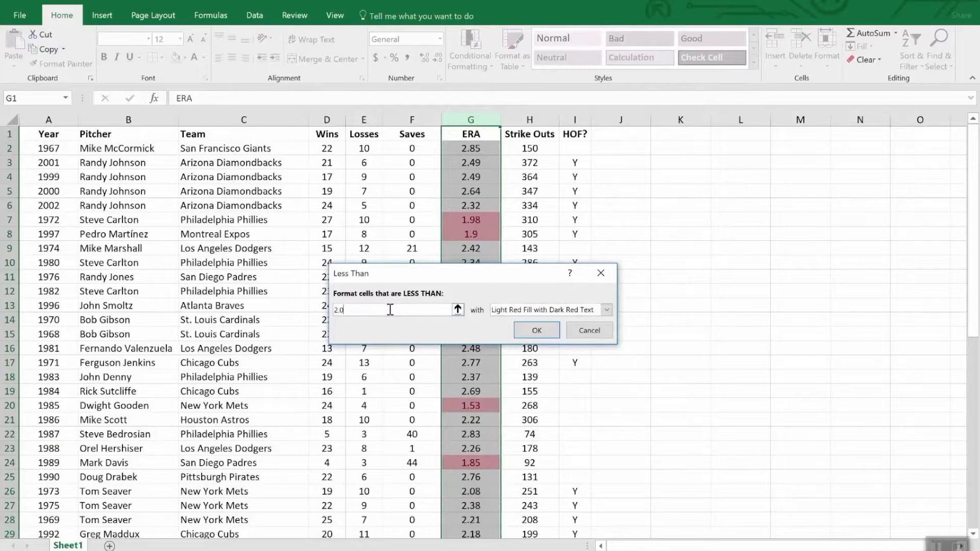
type("0")
left_click(540, 333)
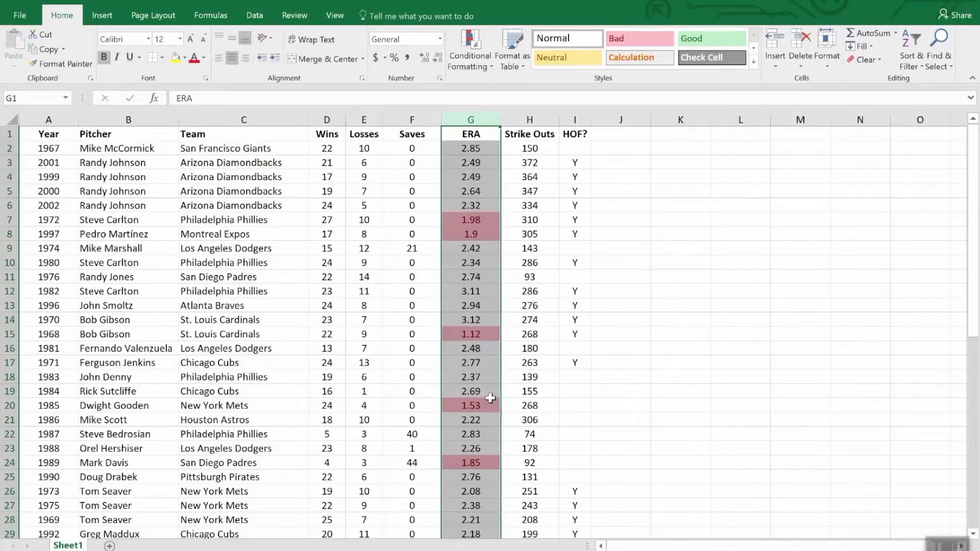
scroll(492, 399, "down", 7)
scroll(492, 399, "down", 5)
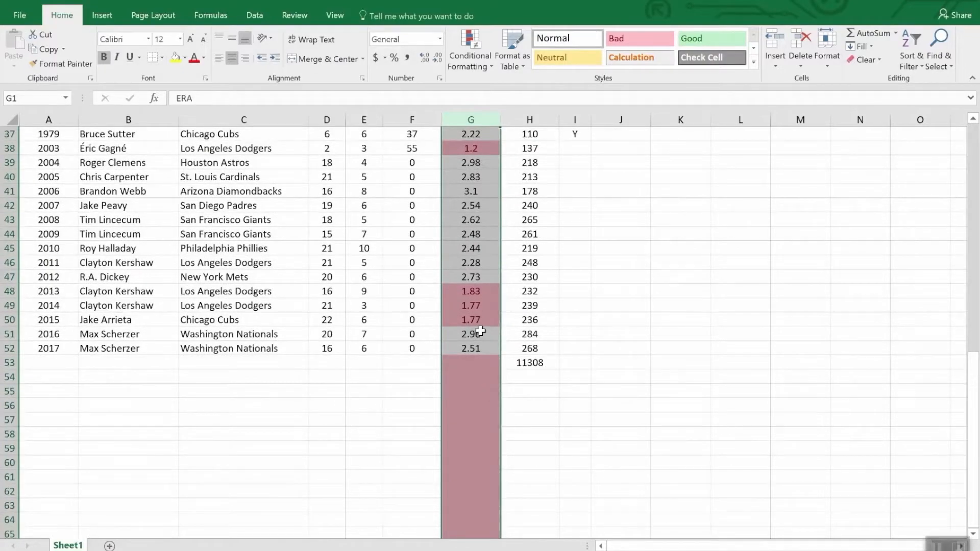
scroll(481, 331, "up", 7)
scroll(481, 331, "down", 7)
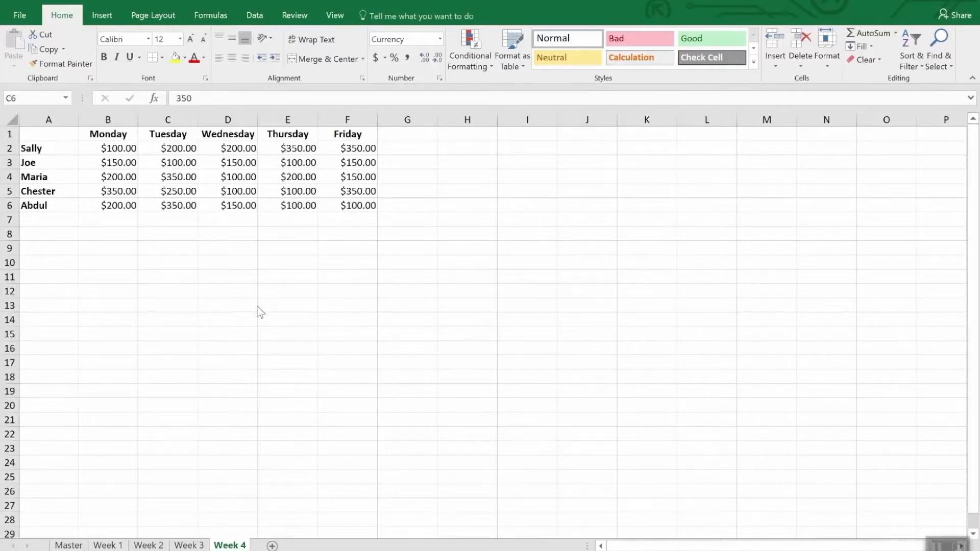
- Start a new conditional formatting rule for B2:F6 on the Week 4 sheet with the Icon Sets format style
left_click(115, 148)
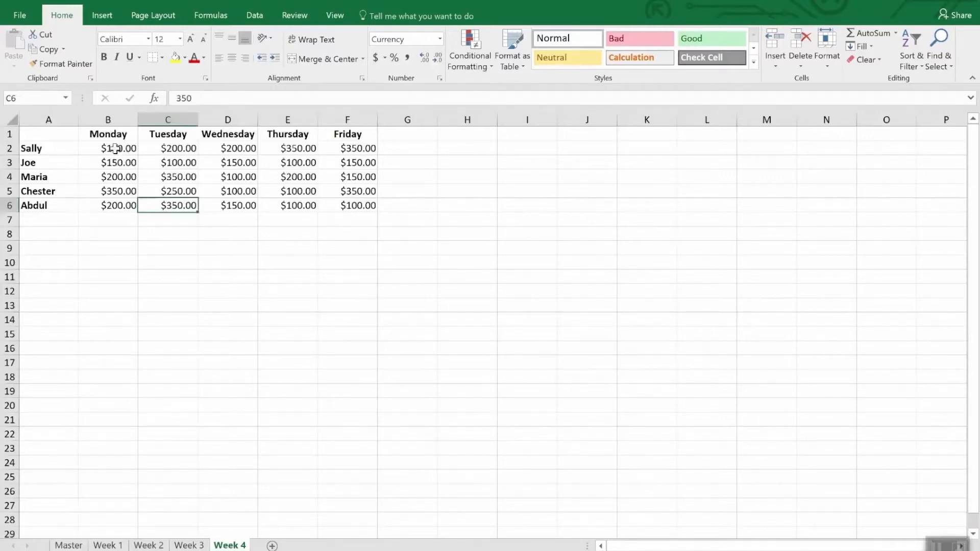
left_click_drag(127, 149, 360, 217)
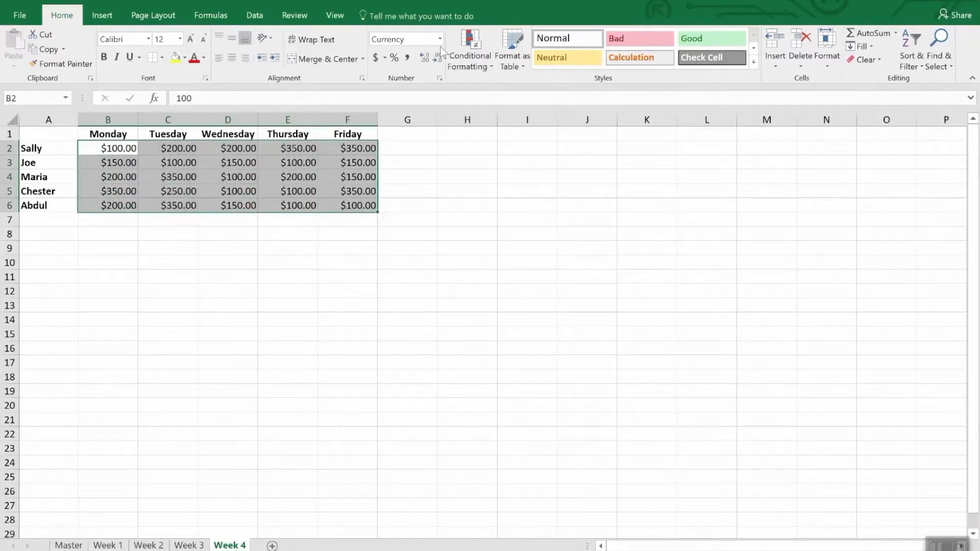
left_click(475, 39)
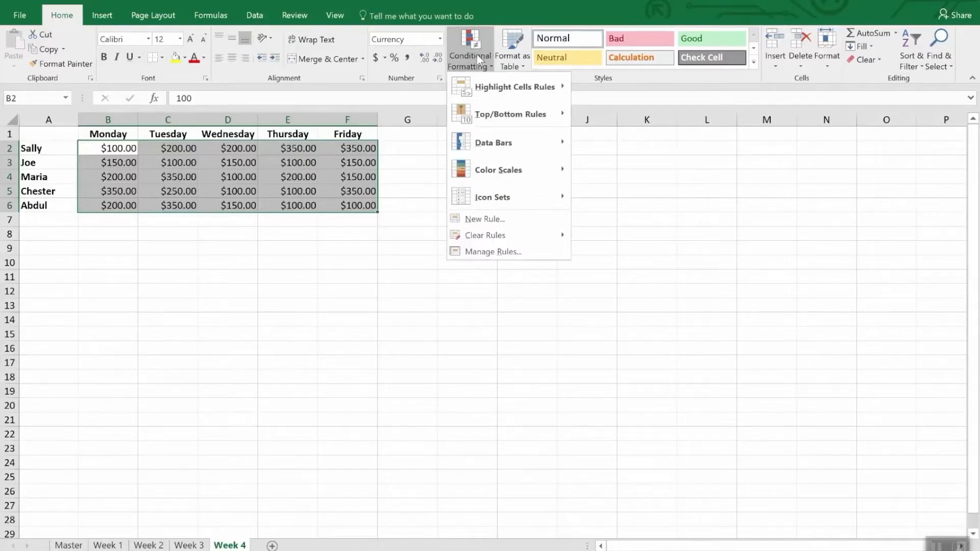
left_click(499, 224)
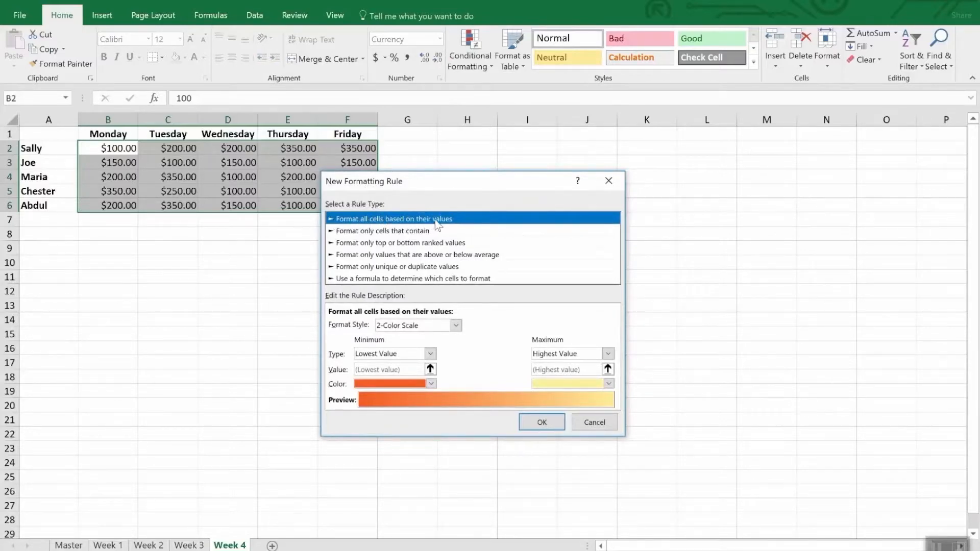
left_click(455, 325)
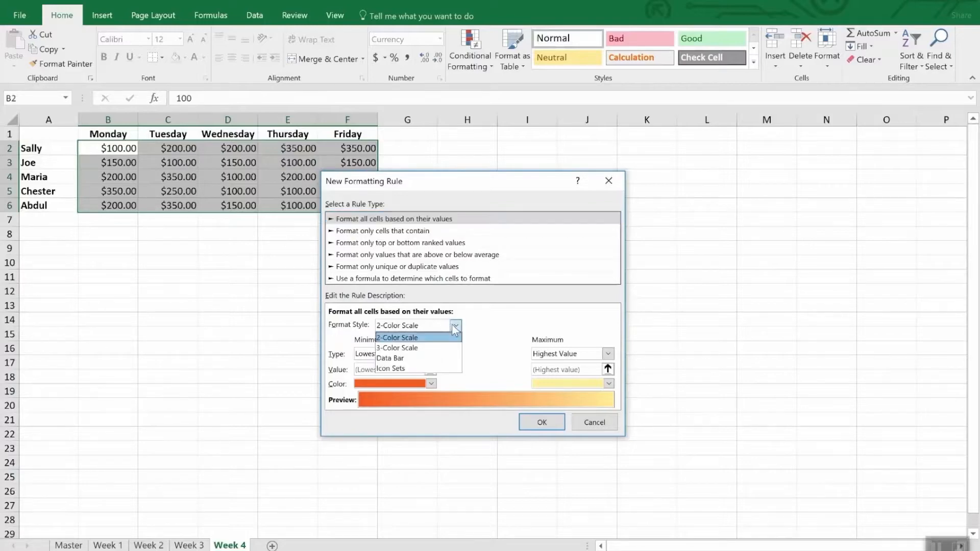
left_click(430, 367)
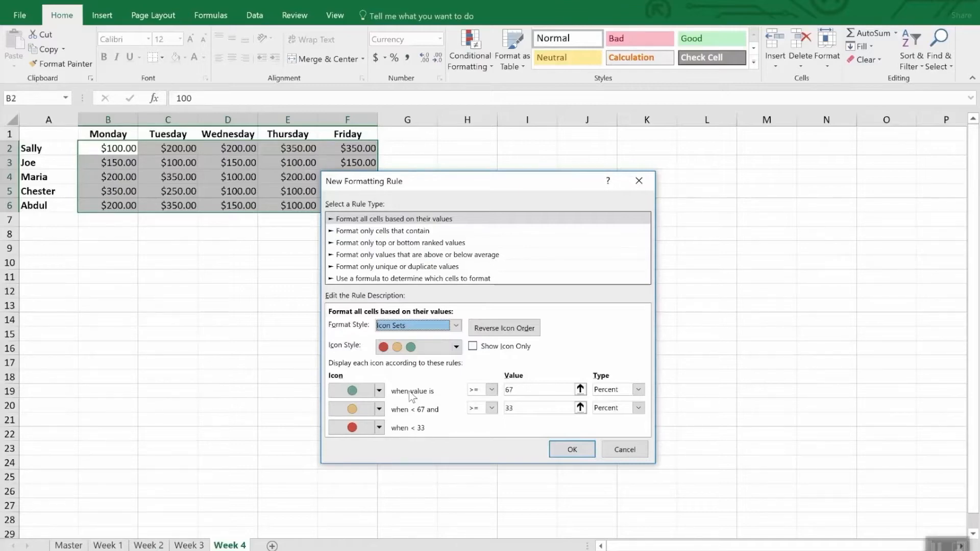
- Set the green icon's threshold to type Number with a value of 300
left_click(639, 391)
left_click(610, 399)
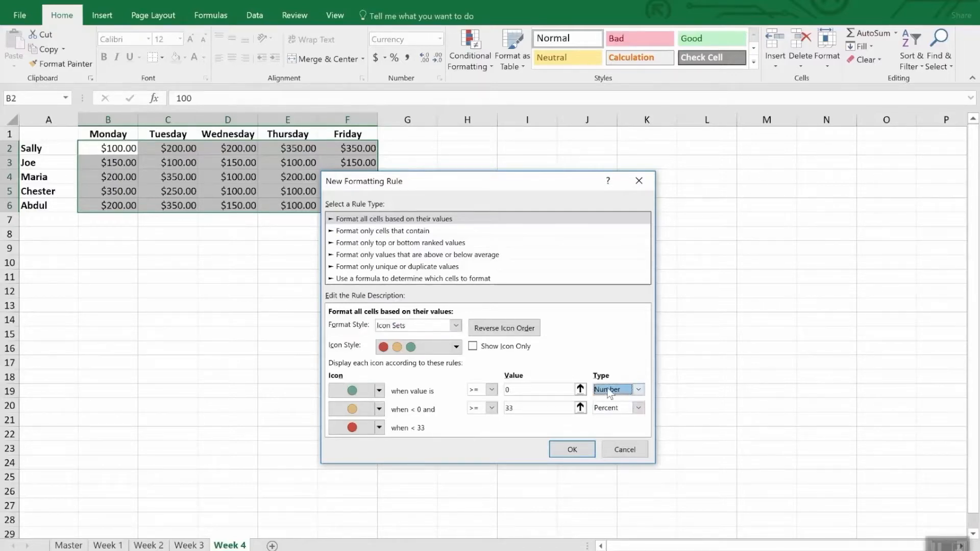
left_click(517, 390)
double_click(518, 390)
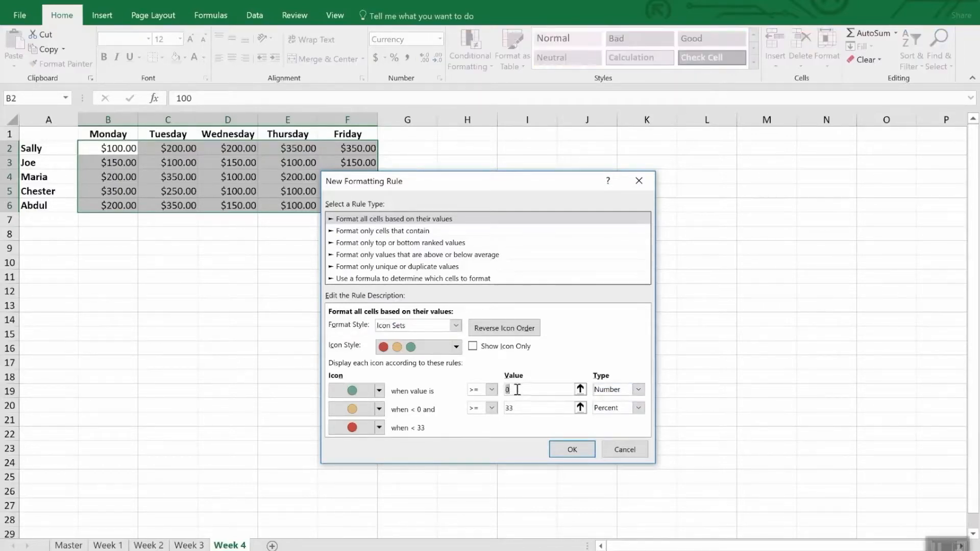
type("300")
- Set the yellow icon's threshold to type Number with a value of 200 and apply the icon set rule
left_click(543, 408)
double_click(543, 408)
type("200")
key("Tab")
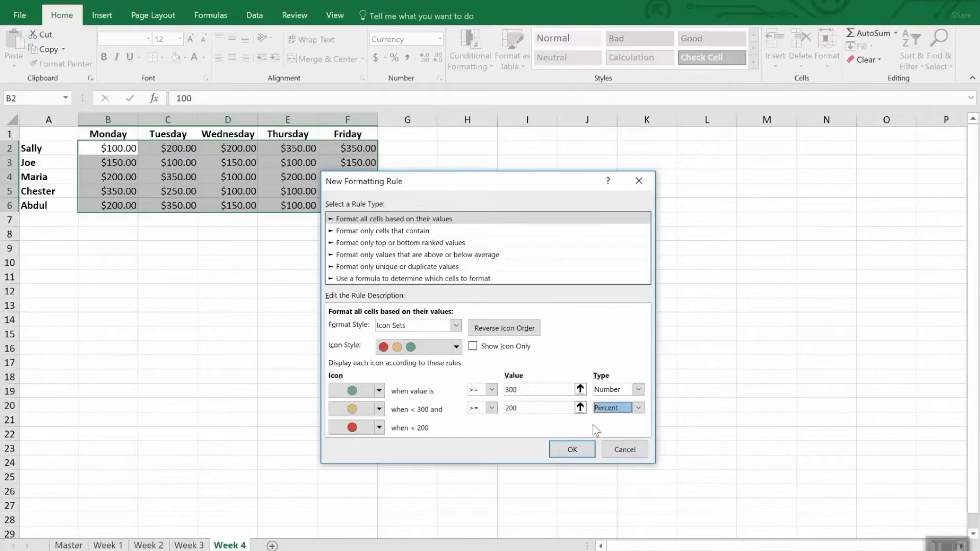
left_click(638, 408)
left_click(633, 420)
double_click(543, 408)
type("200")
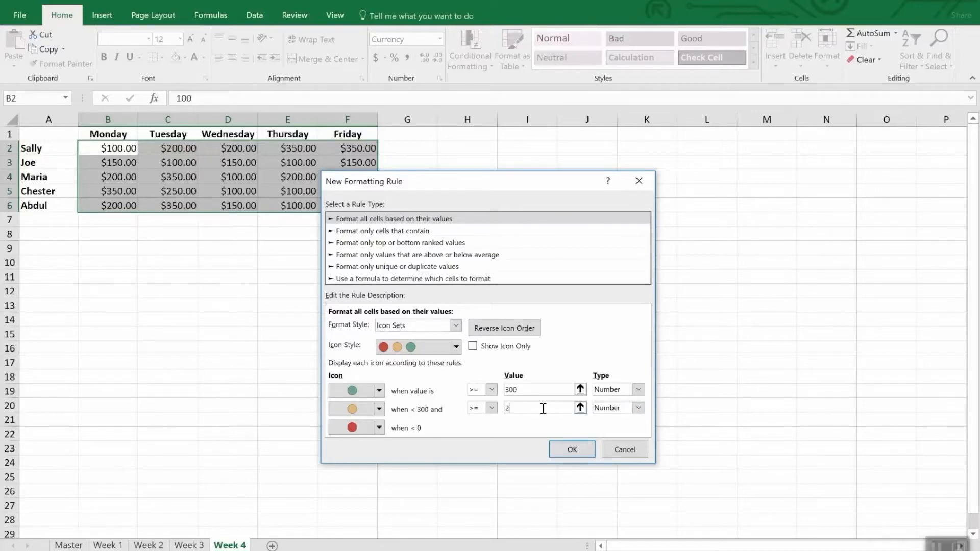
left_click(573, 449)
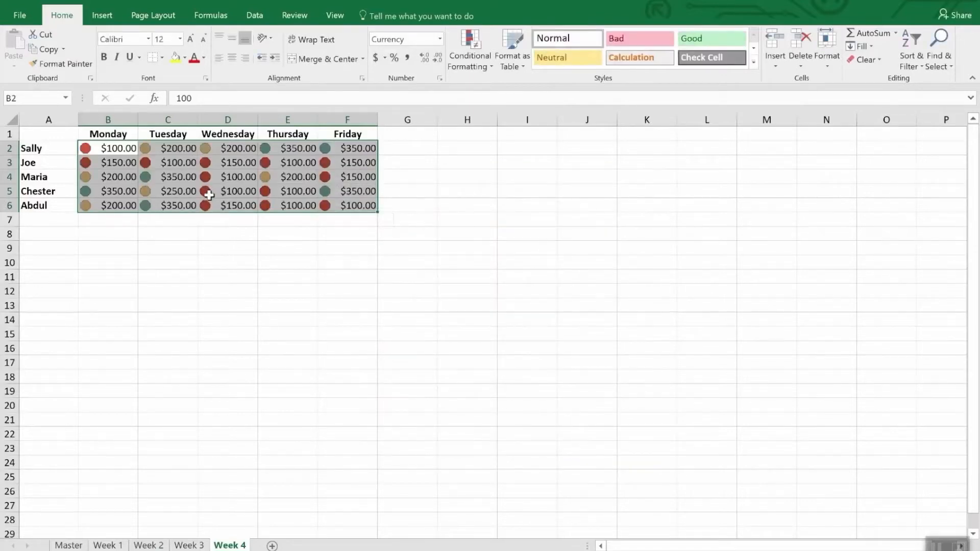
- Create a formula-based conditional formatting rule for B2:F6 on the Week 4 sheet, using the formula =b2<200
left_click(237, 238)
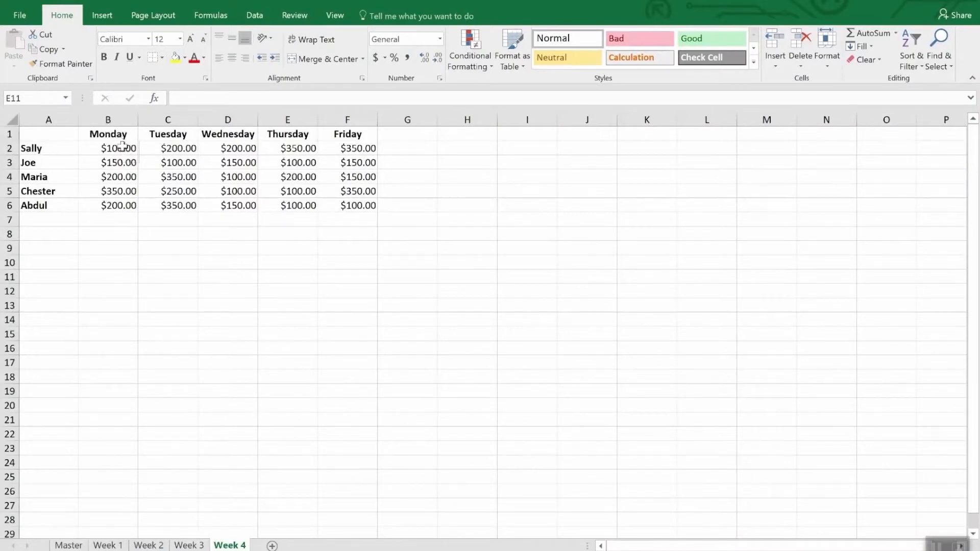
left_click_drag(118, 149, 373, 212)
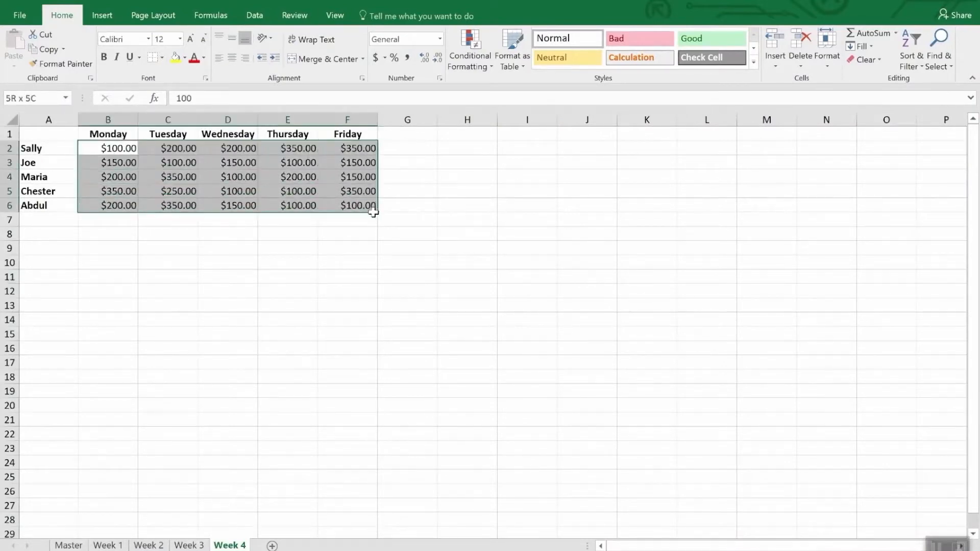
left_click(463, 44)
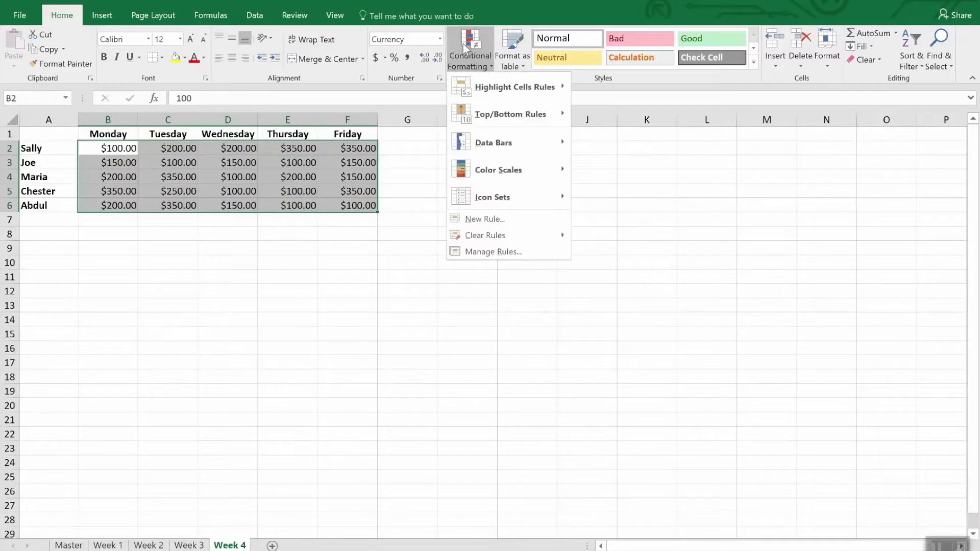
left_click(507, 223)
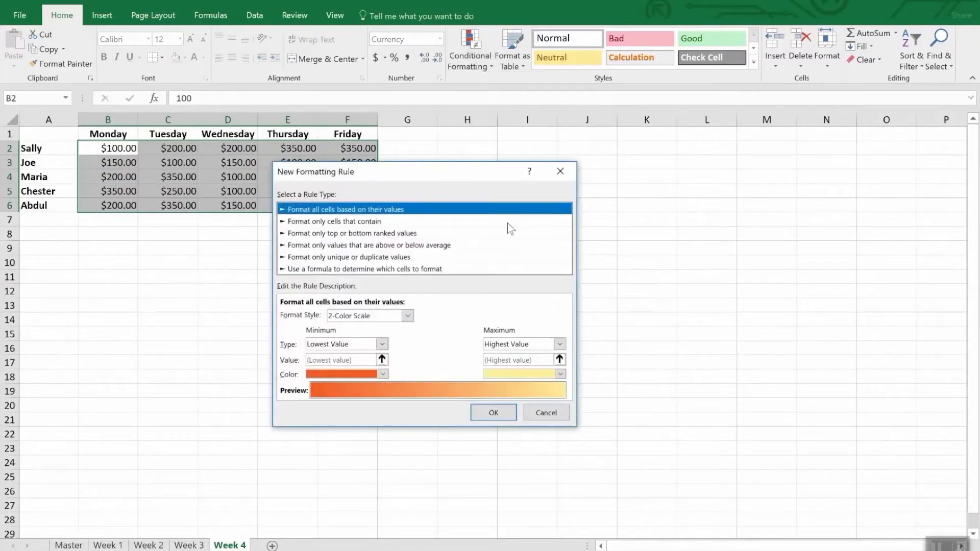
left_click(327, 269)
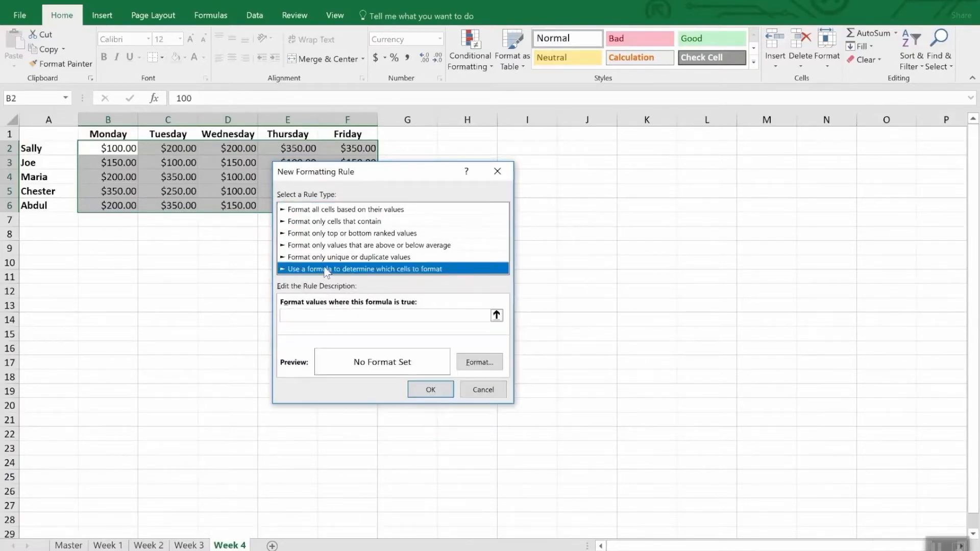
left_click(325, 316)
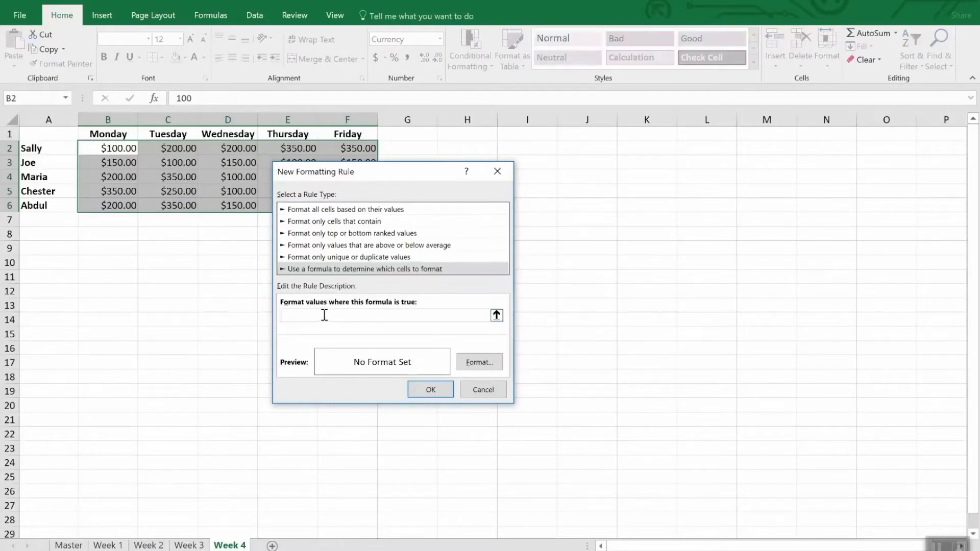
type("=b2<200")
- Give the new formula rule a yellow fill and apply it to the selected range
left_click(481, 359)
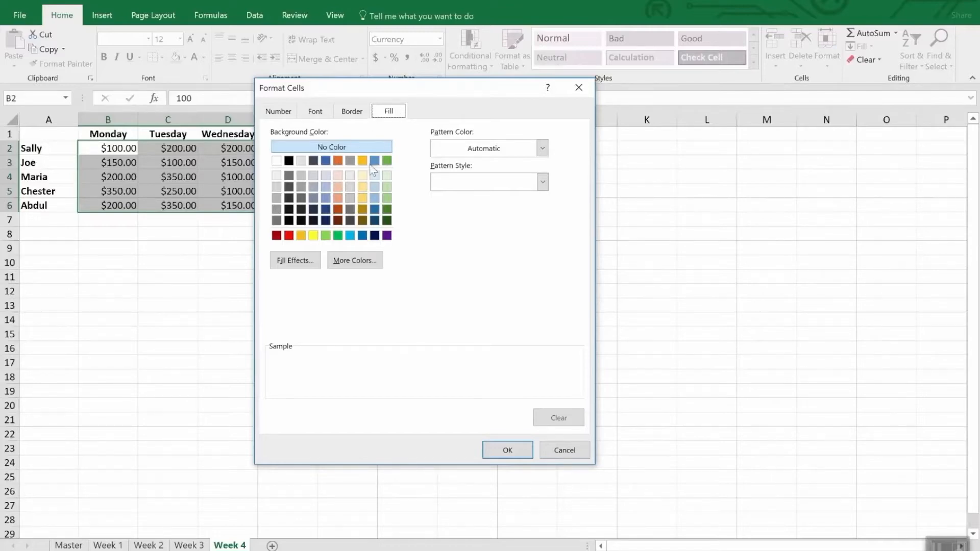
left_click(314, 235)
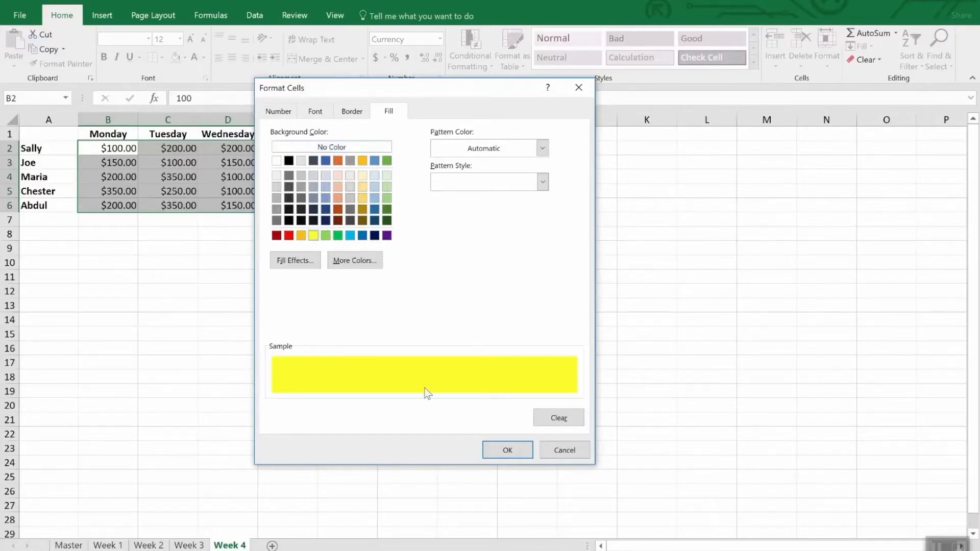
left_click(509, 450)
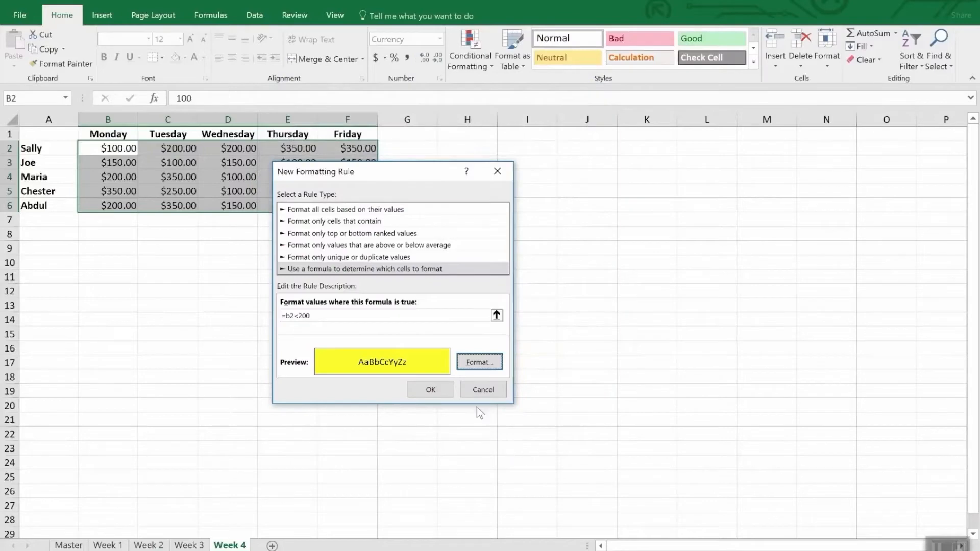
left_click(432, 390)
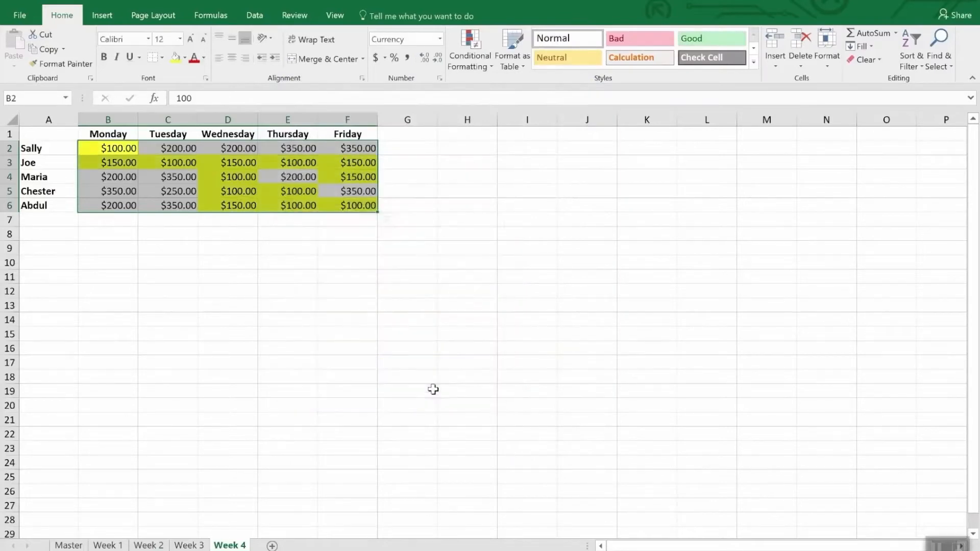
- Select all cells on the Week 4 sheet that contain conditional formatting
left_click(269, 319)
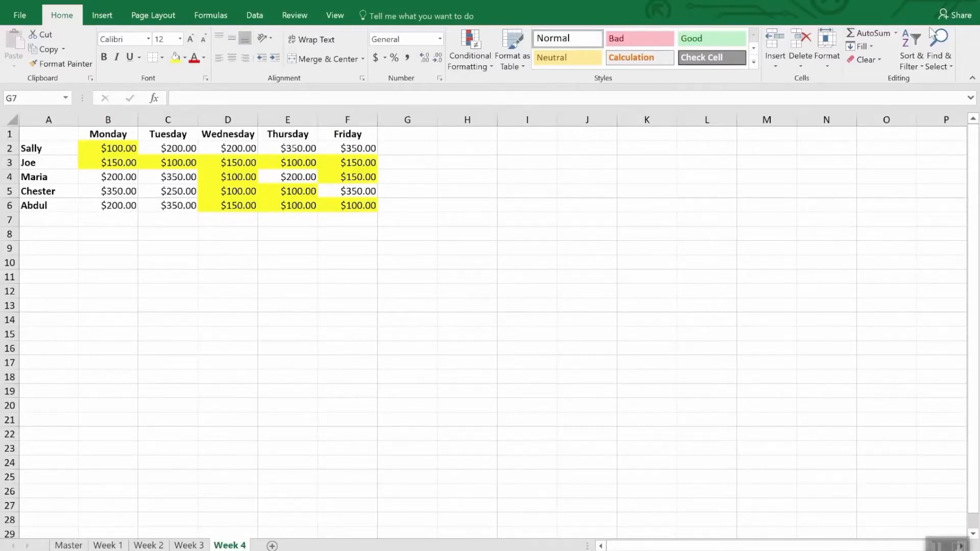
left_click(945, 67)
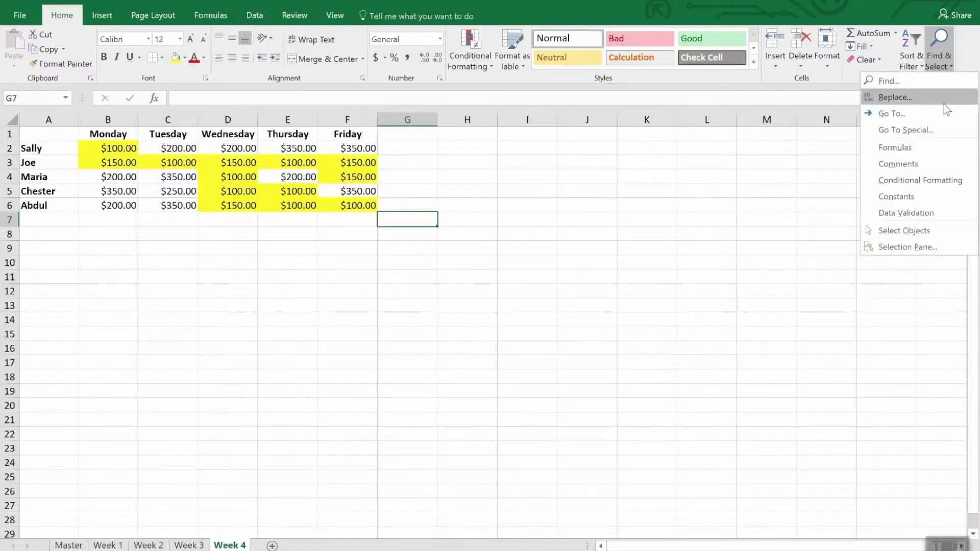
left_click(950, 180)
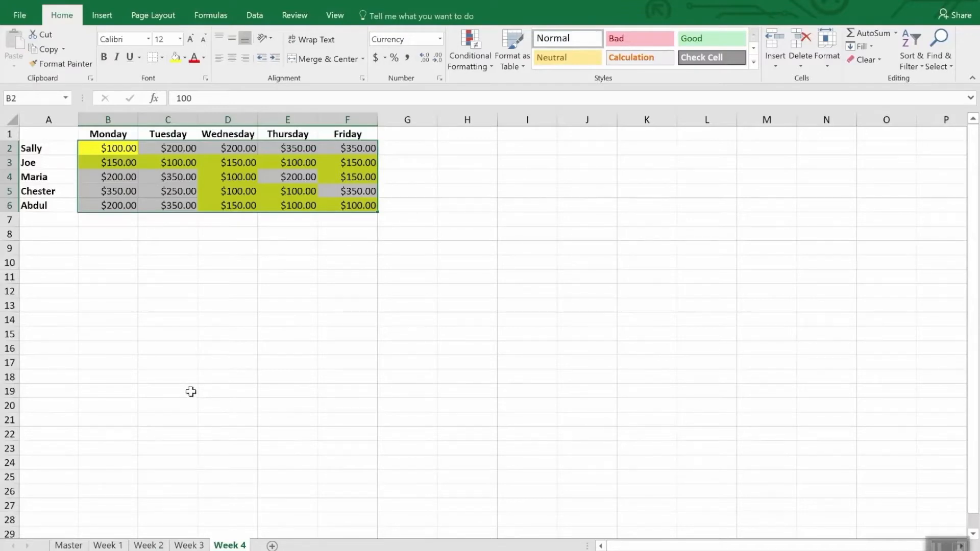
left_click(67, 64)
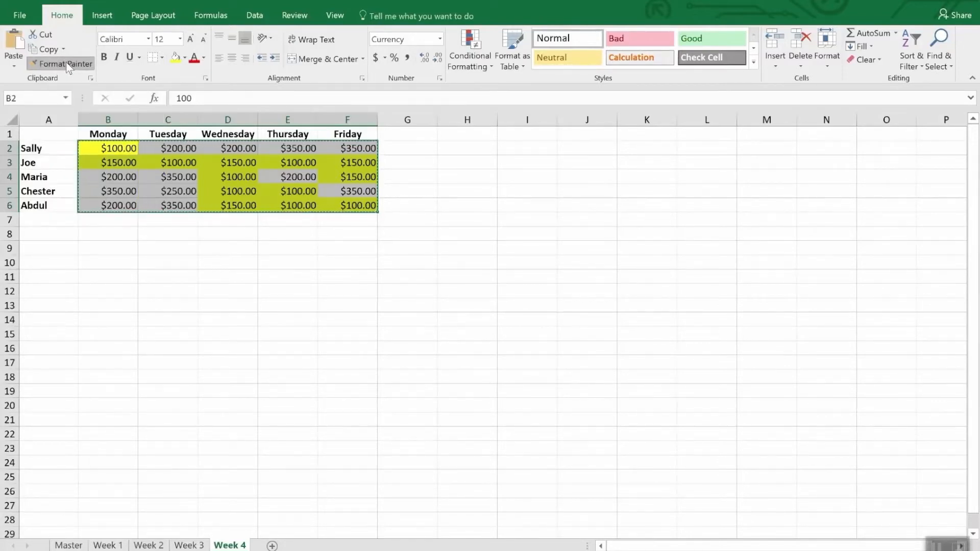
left_click(67, 64)
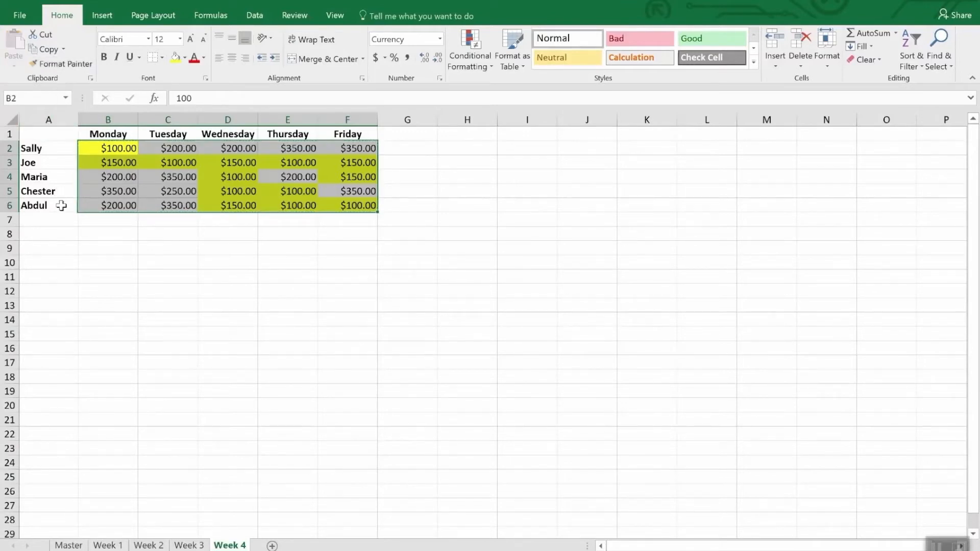
left_click(190, 545)
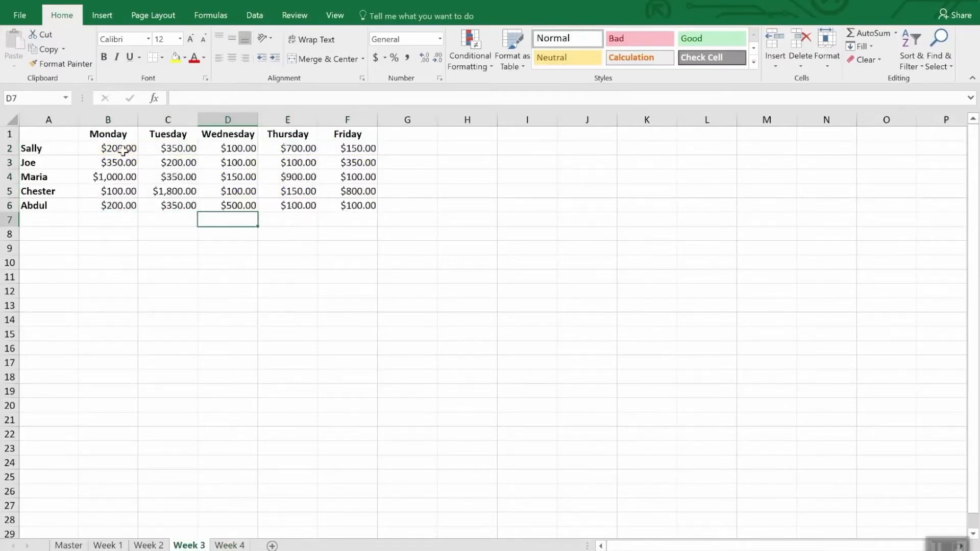
left_click_drag(126, 147, 343, 218)
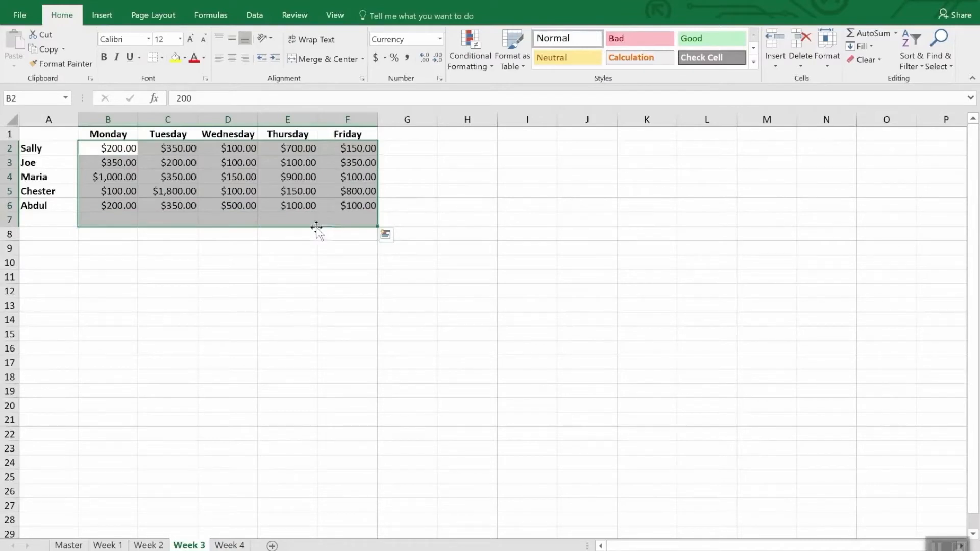
left_click(228, 546)
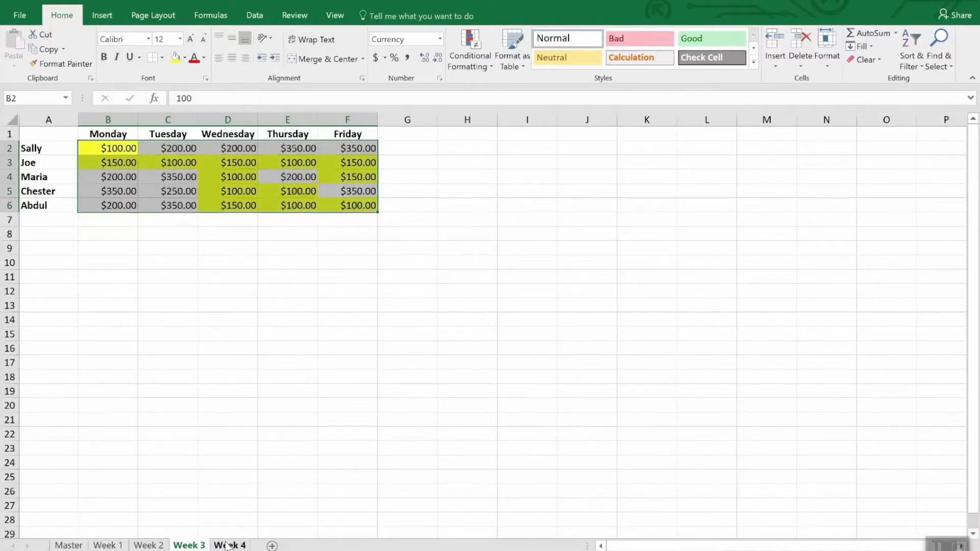
- Copy the formatting of the selected Week 4 cells to B2:F6 on the Week 3 sheet, keeping Format Painter active
left_click(65, 65)
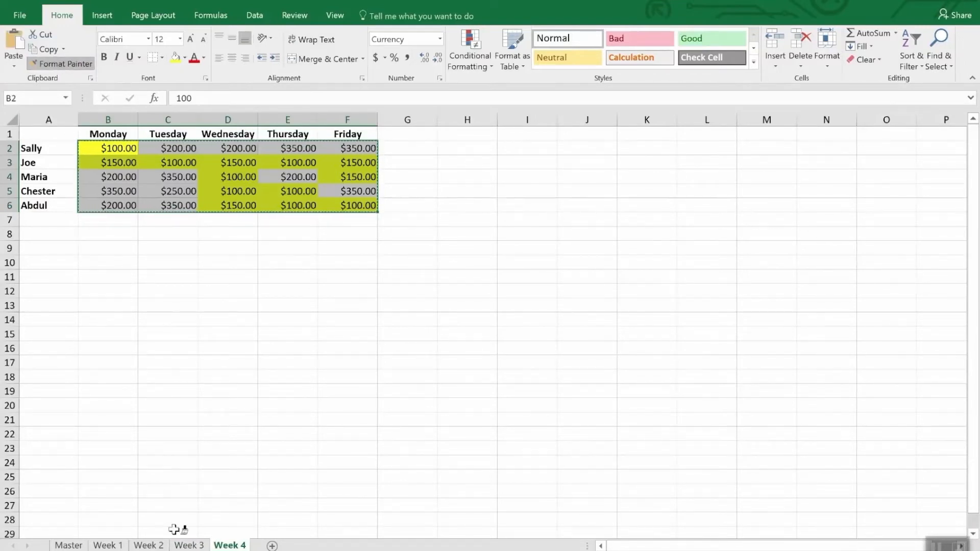
left_click(189, 545)
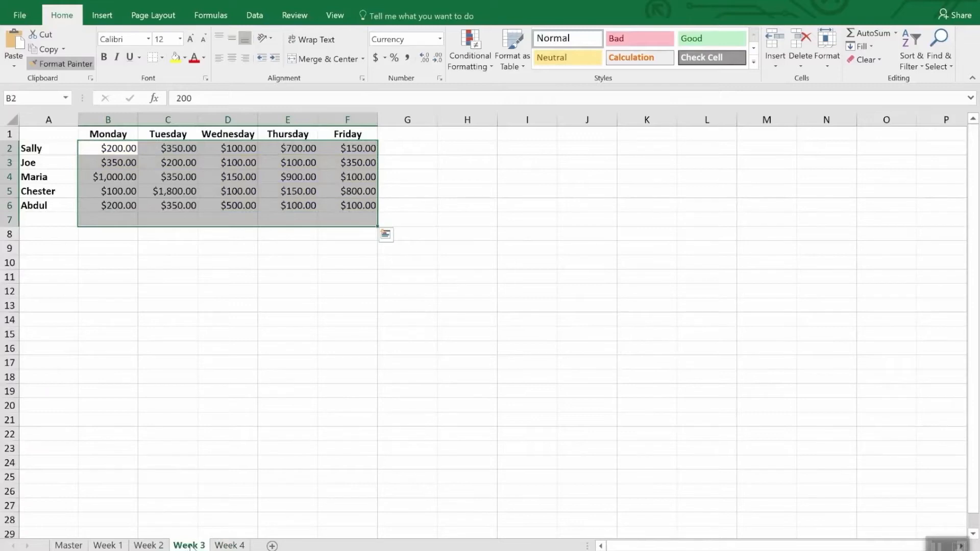
mouse_move(113, 148)
left_mouse_down()
mouse_move(213, 163)
mouse_move(357, 205)
left_mouse_up()
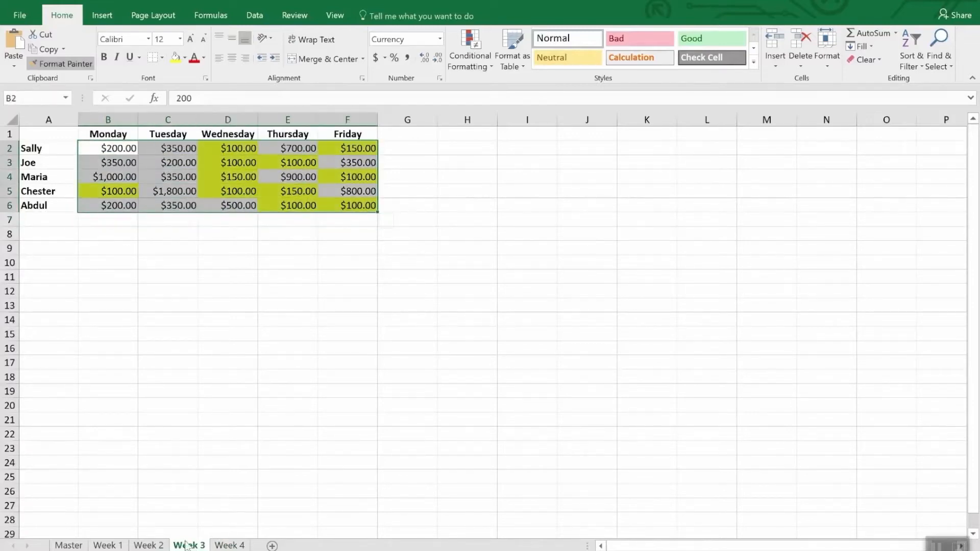
- Paint the same copied formatting onto B2:F6 on the Week 2 and Week 1 sheets
left_click(148, 545)
left_click(118, 148)
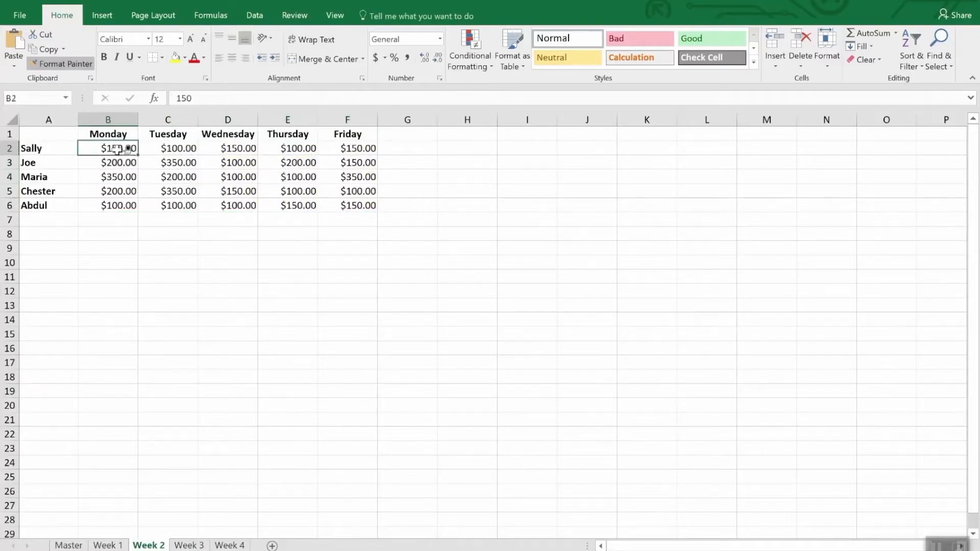
left_click_drag(118, 149, 371, 204)
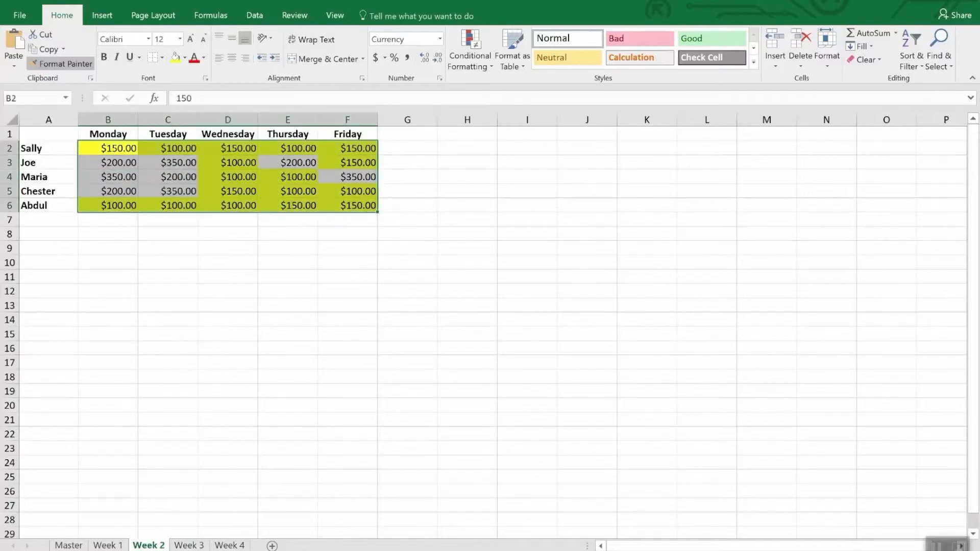
left_click(108, 545)
left_click_drag(120, 151, 350, 208)
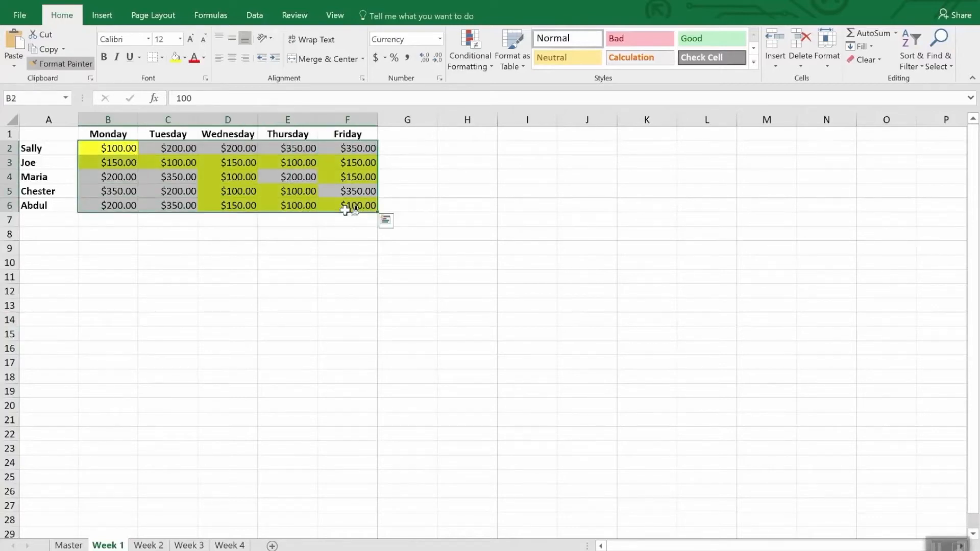
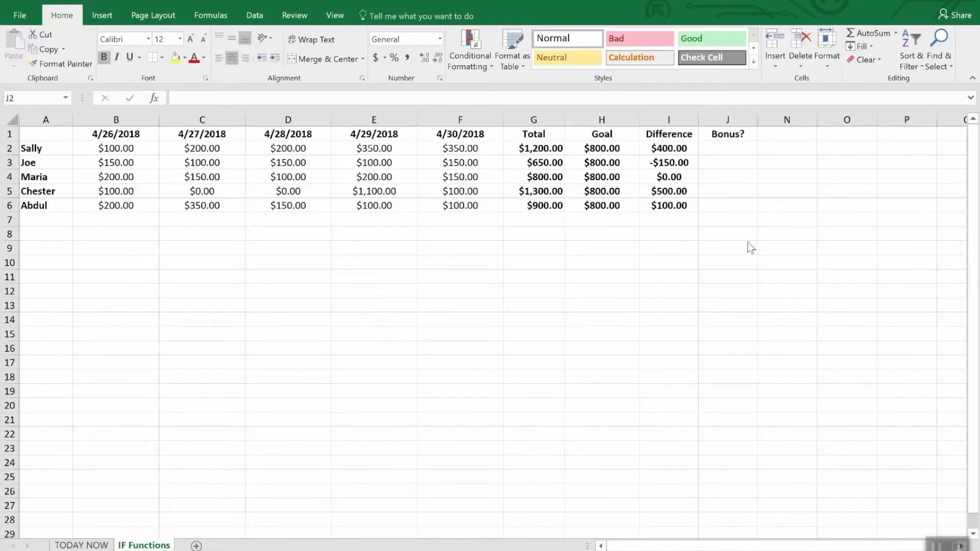
left_click(734, 151)
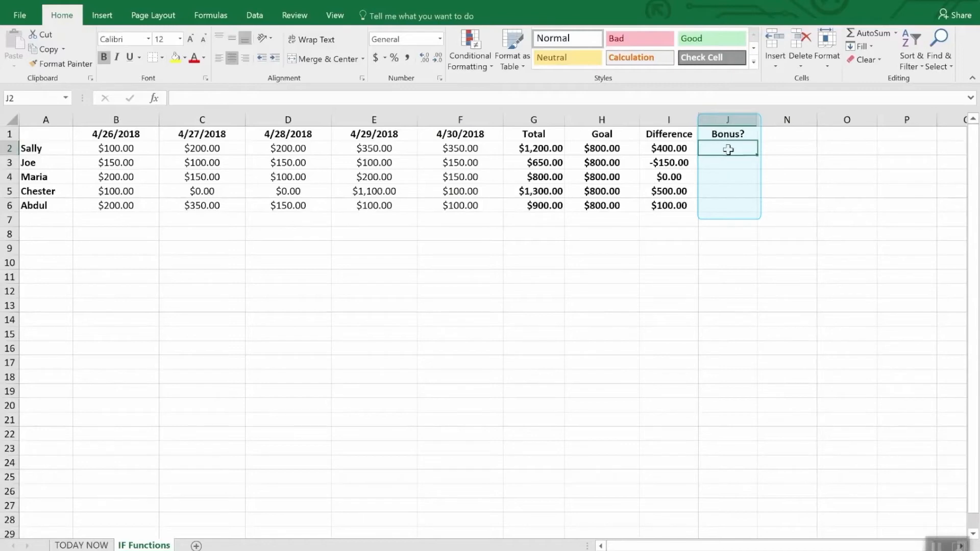
left_click_drag(729, 149, 731, 220)
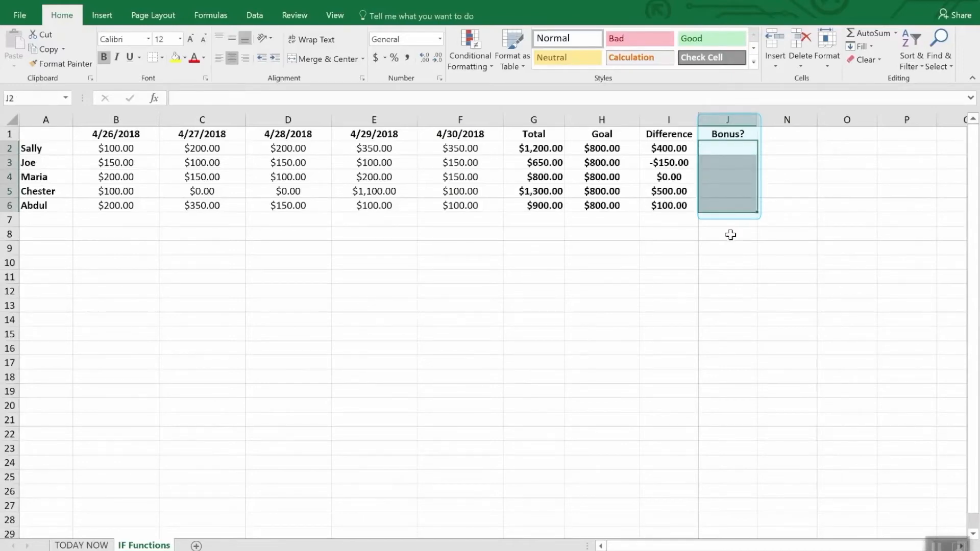
left_click(731, 235)
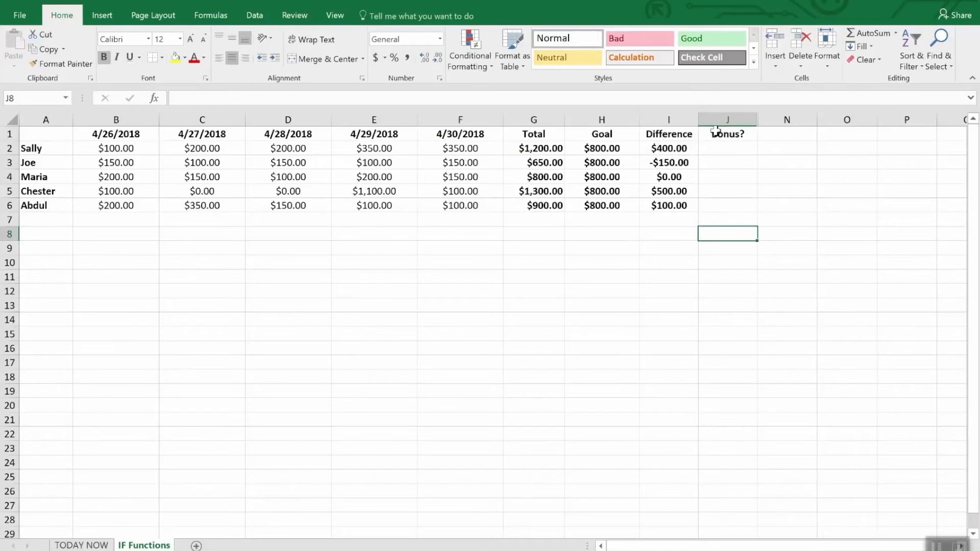
- Enter the formula =IF(I2>0,"Yes","No") in J2 under the Bonus? heading
left_click(731, 152)
type("=")
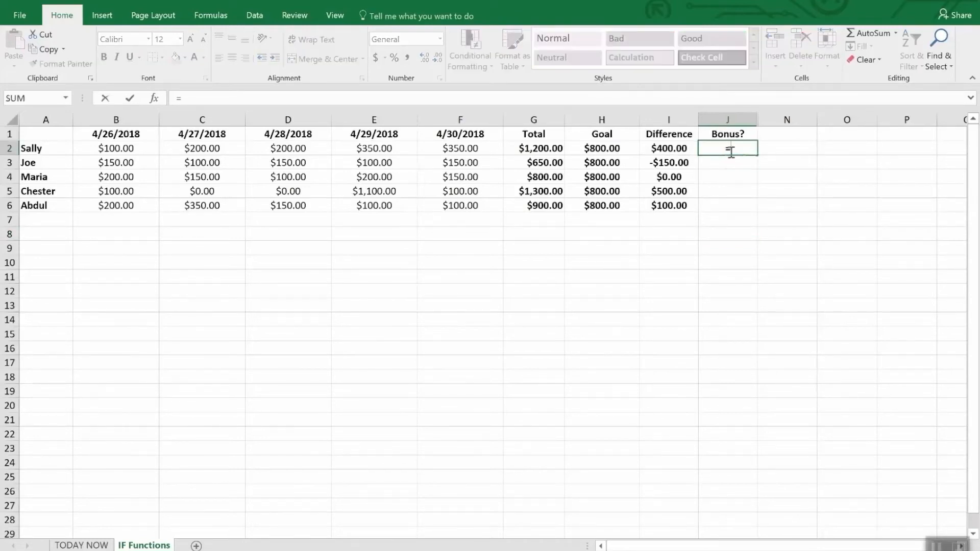
type("if")
key("Tab")
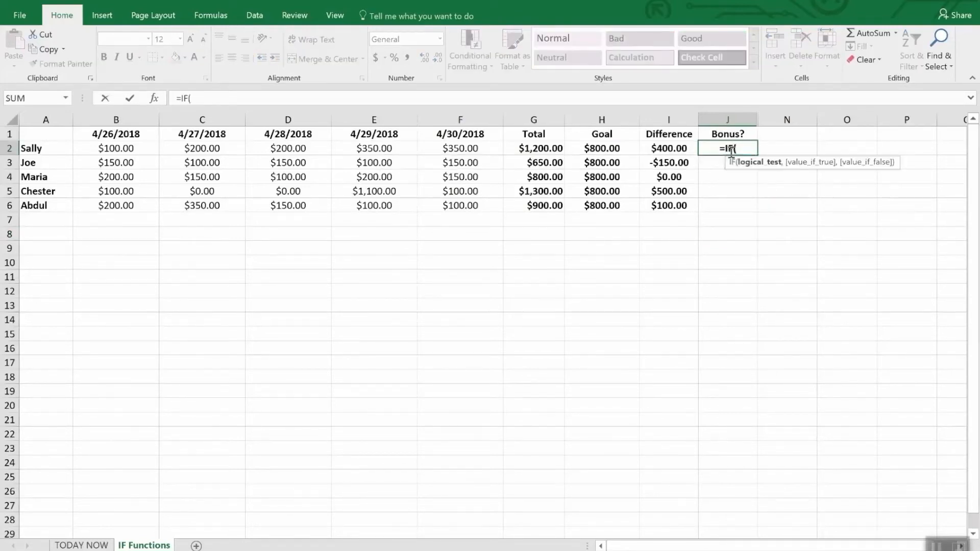
type("i2")
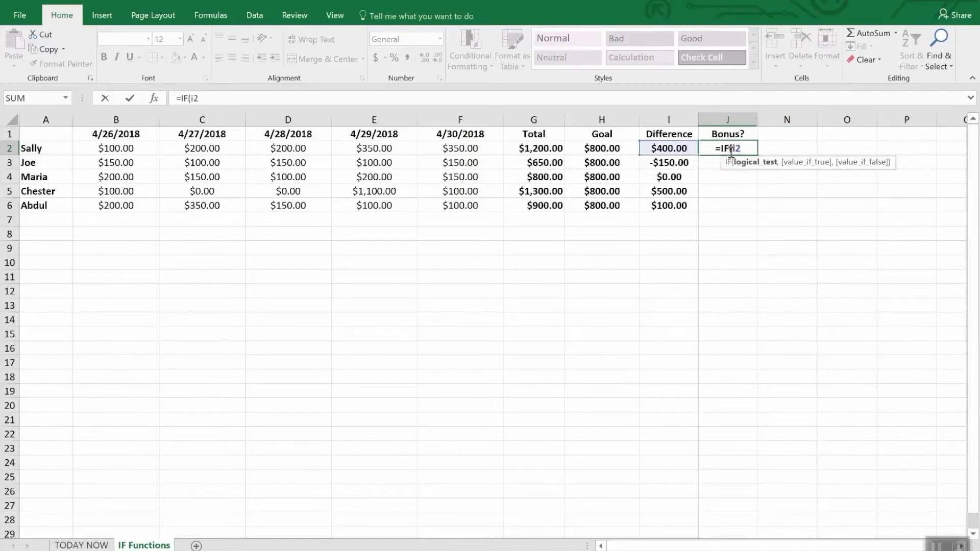
type(">")
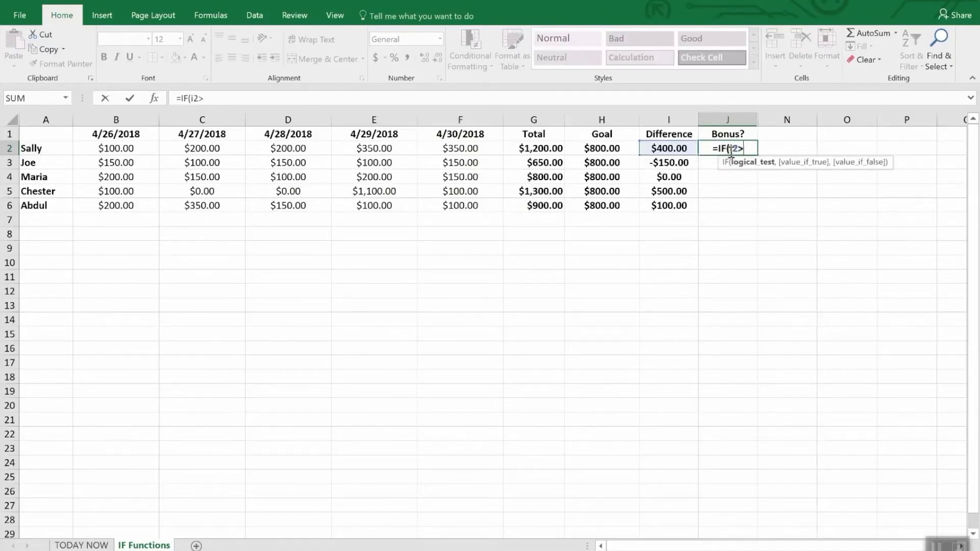
type("0,")
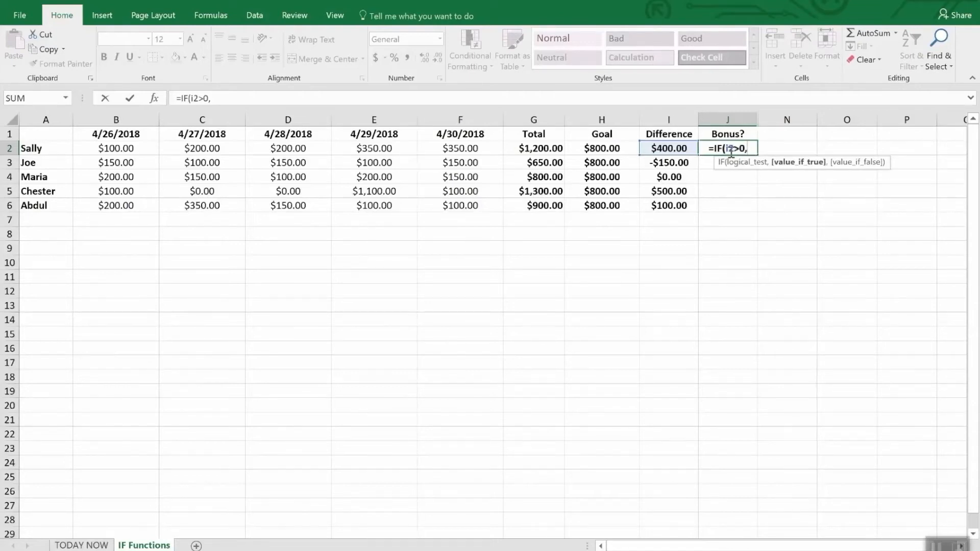
type("\"Y")
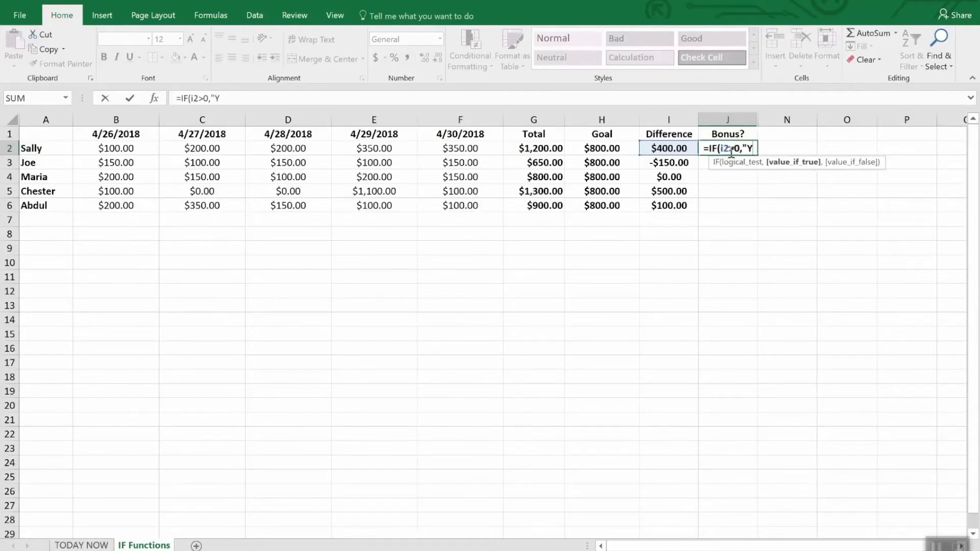
type("es\"")
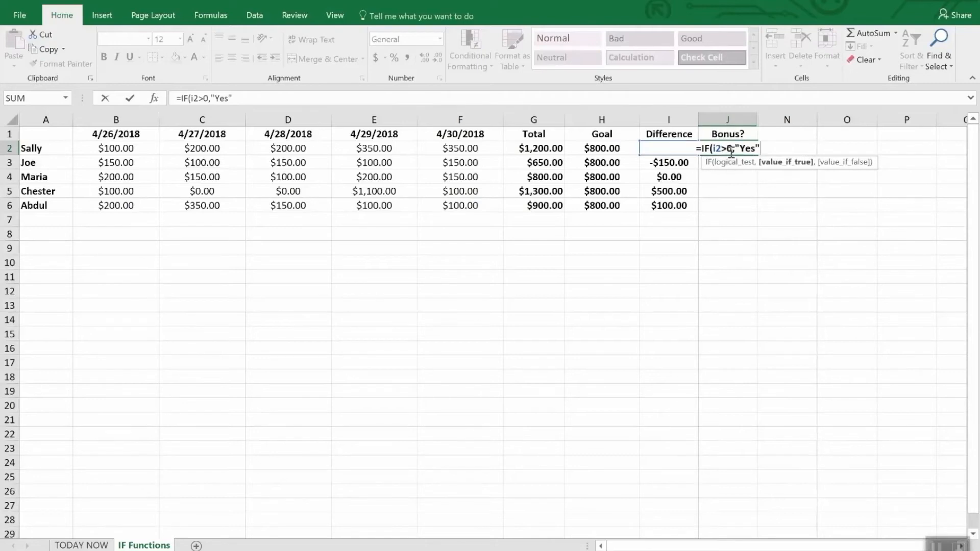
type(",")
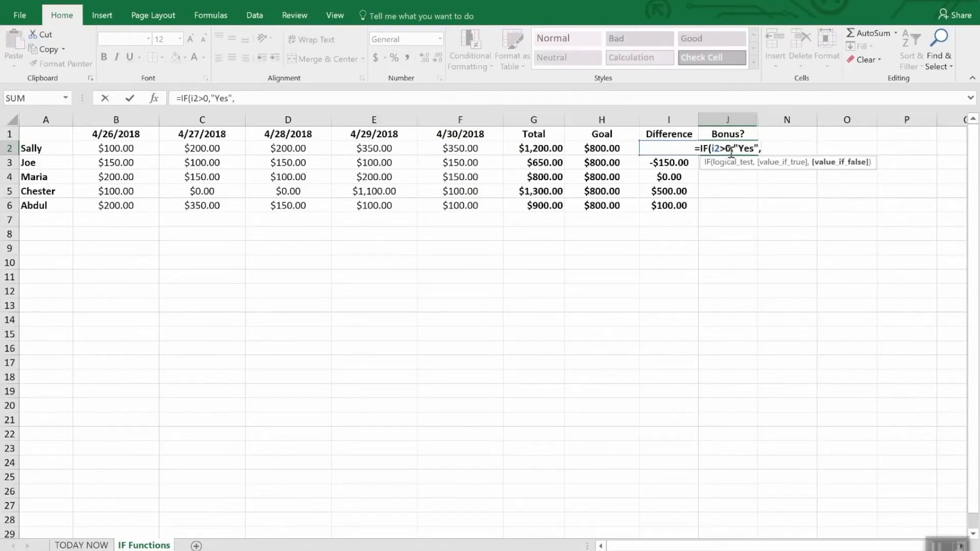
type("No")
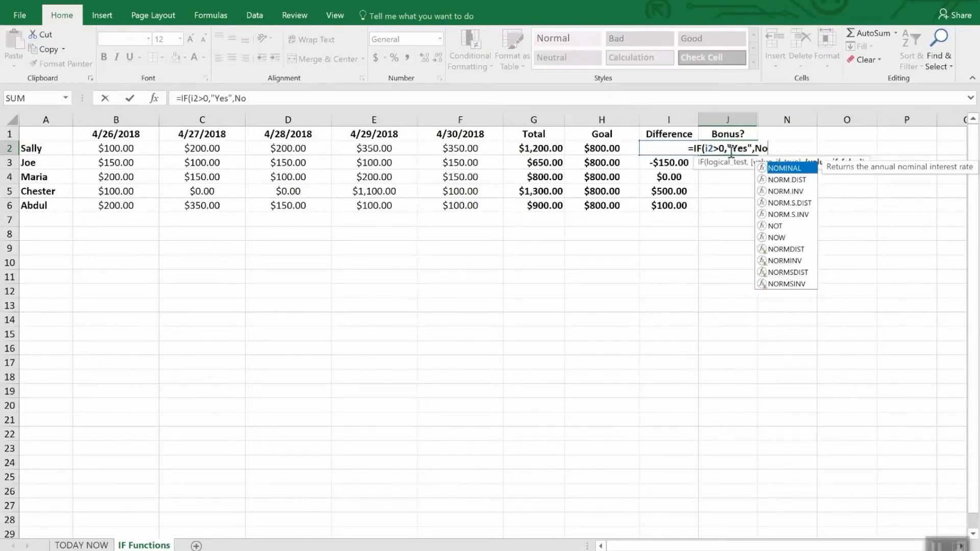
key("BackSpace")
key("BackSpace")
type("\"N")
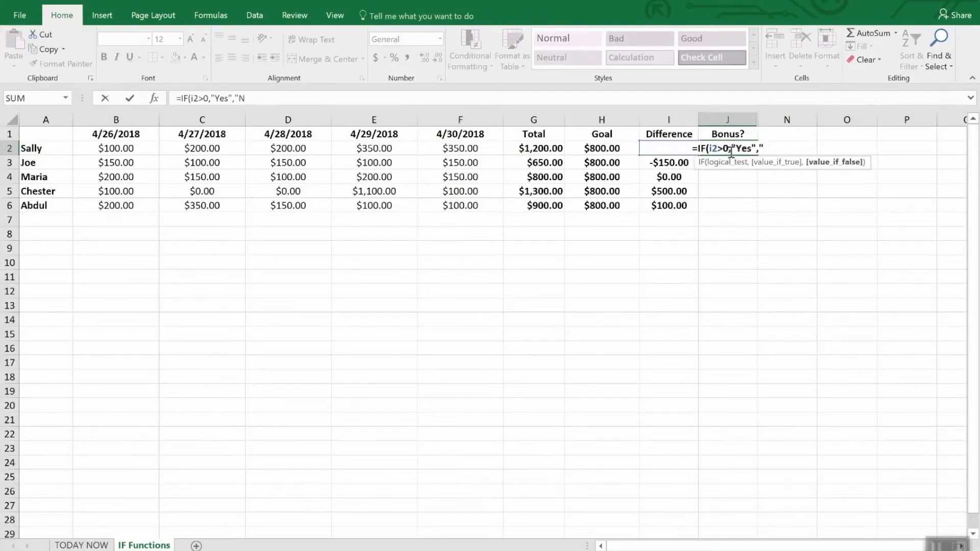
type("o\"")
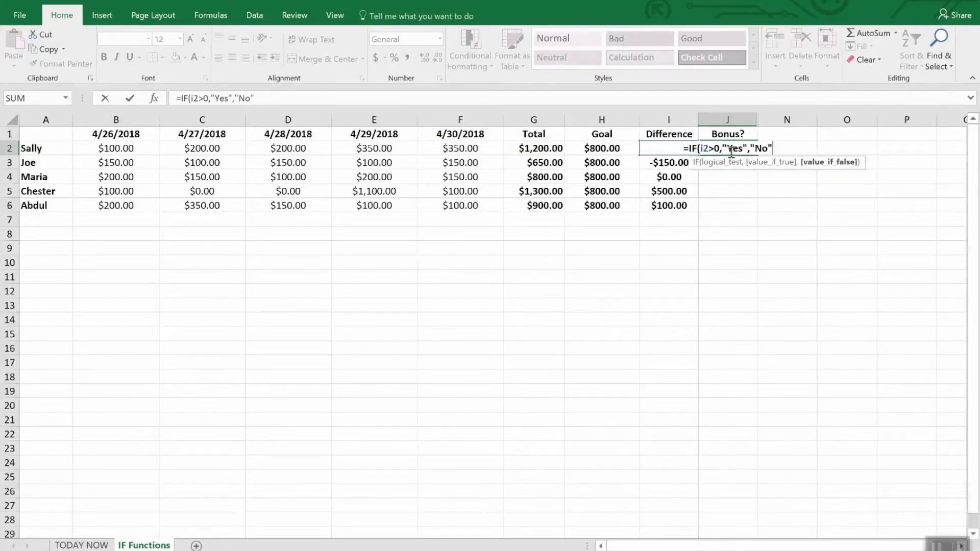
type(")")
key("Return")
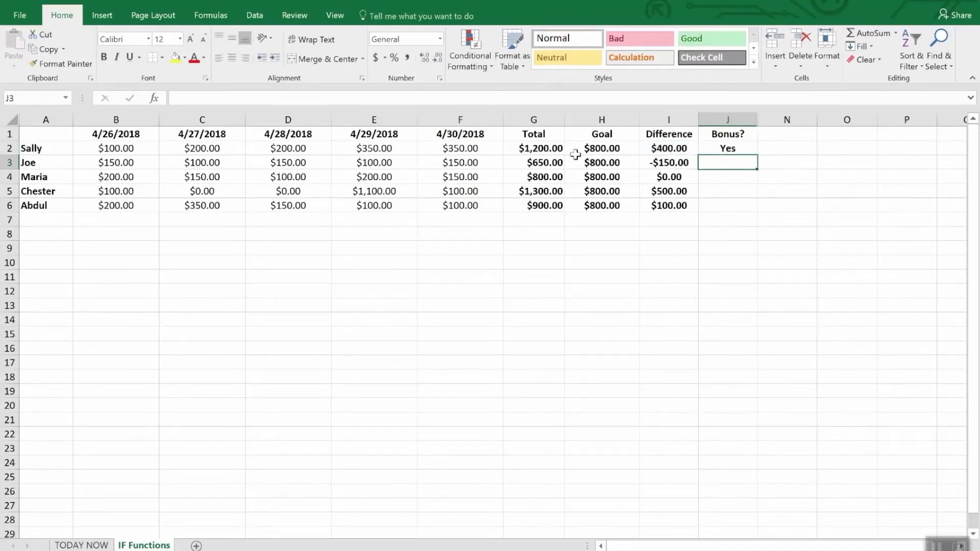
- Fill the Bonus? formula from J2 down through J6
left_click(742, 195)
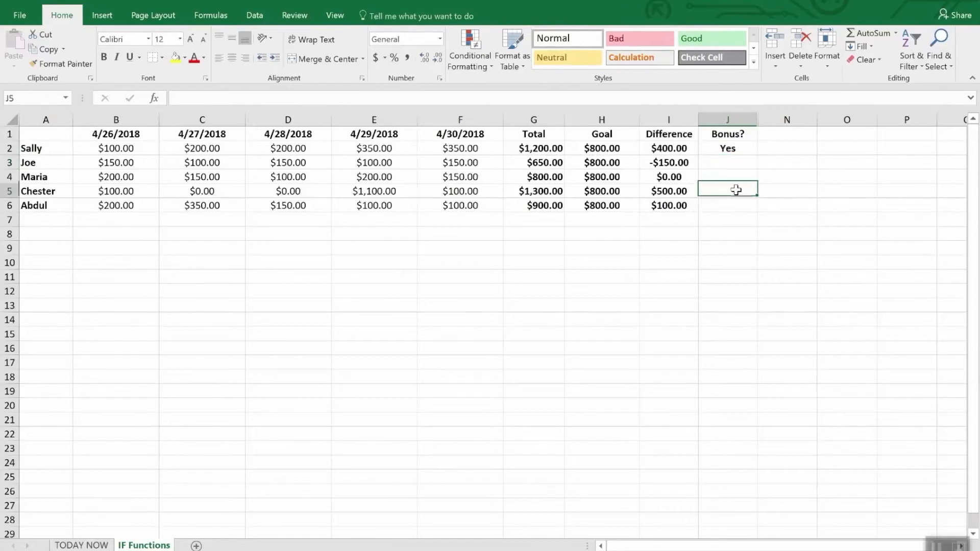
left_click(724, 149)
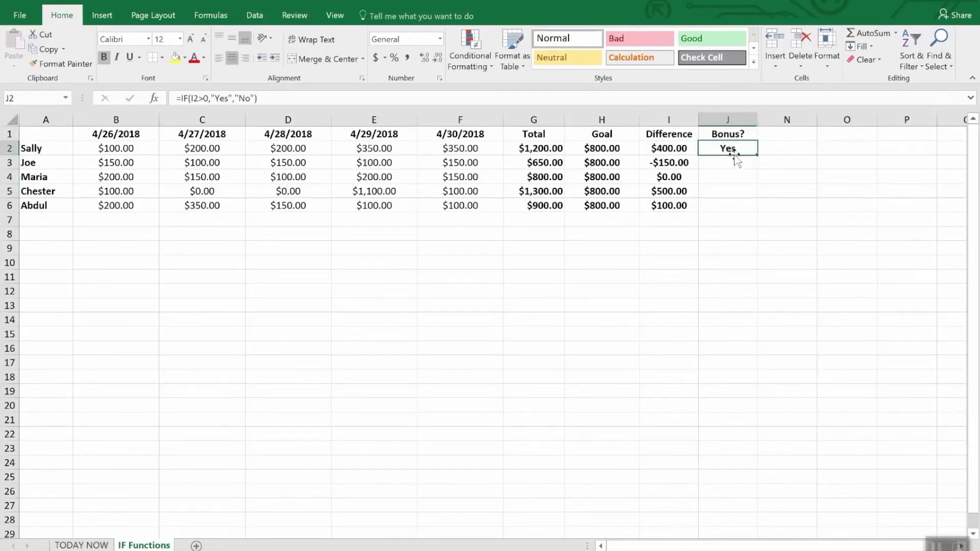
left_click_drag(758, 154, 758, 212)
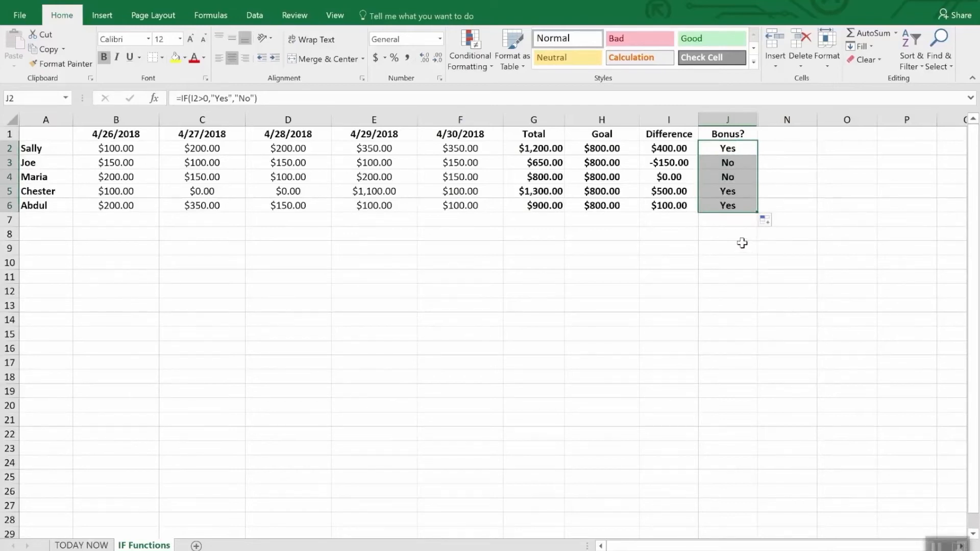
left_click(743, 246)
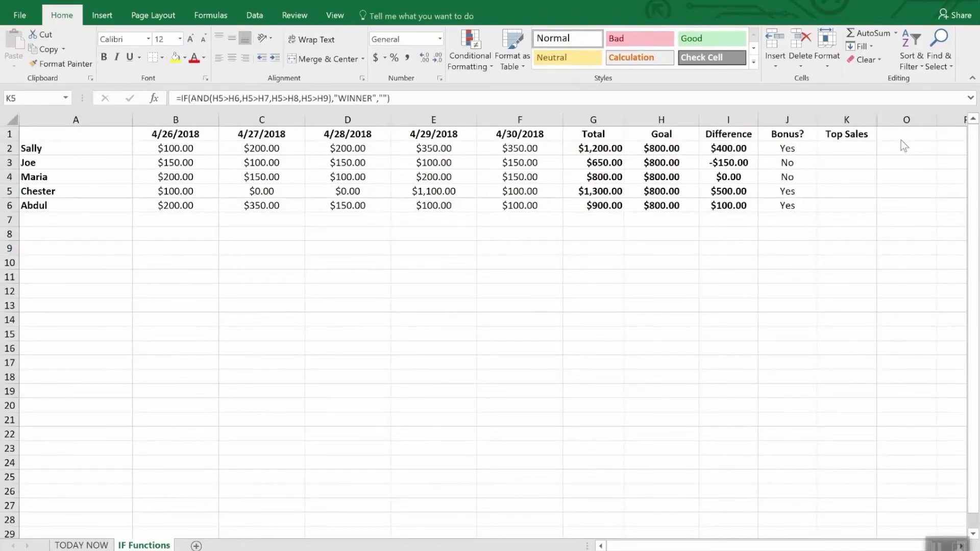
- Replace the Top Sales formula in K5 with an IF whose AND test checks I5>I2, I5>I3, I5>I4 and I5>I6
left_click(849, 135)
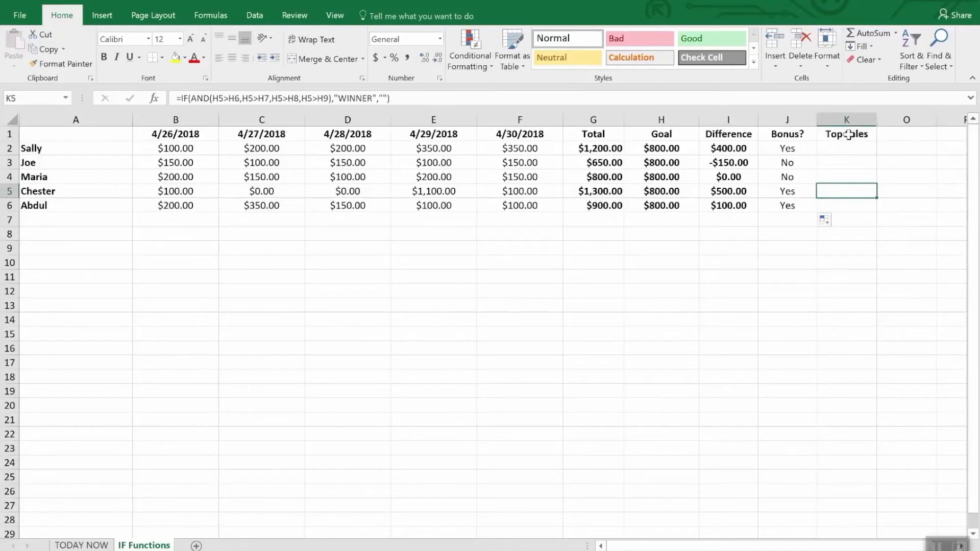
left_click(849, 134)
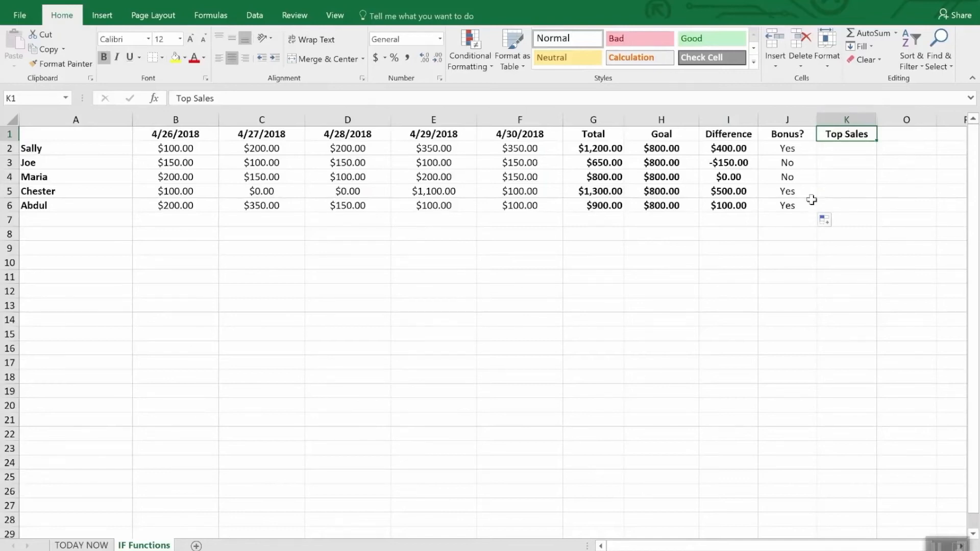
left_click(835, 194)
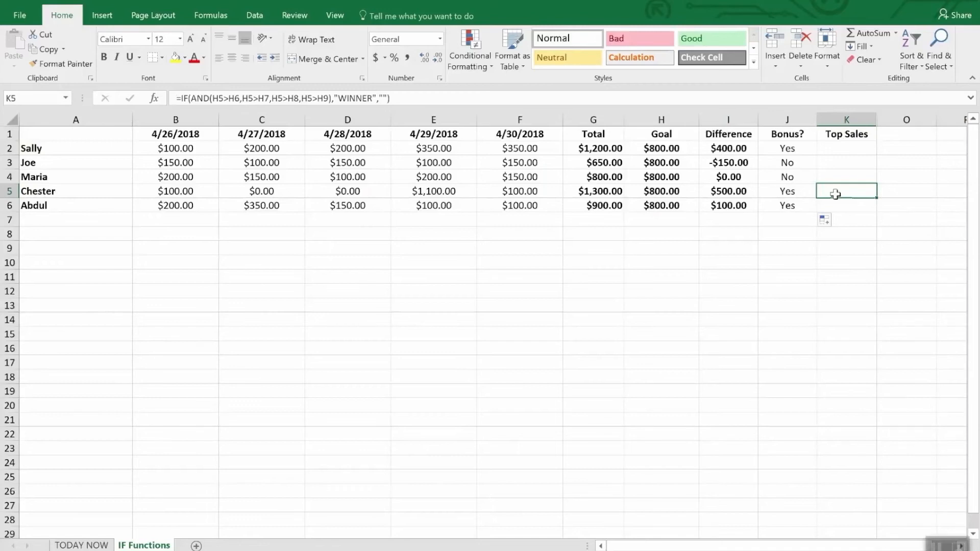
double_click(835, 194)
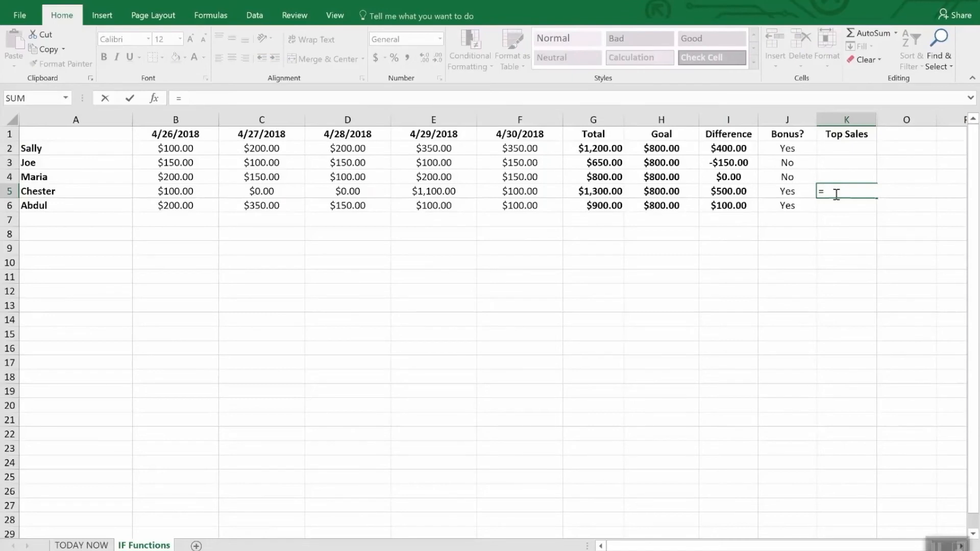
type("IF(")
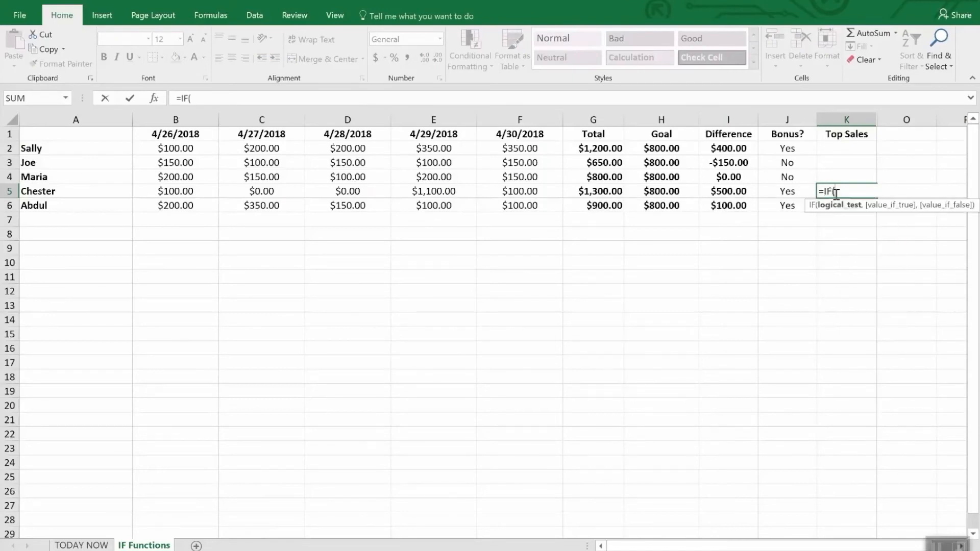
type("and(")
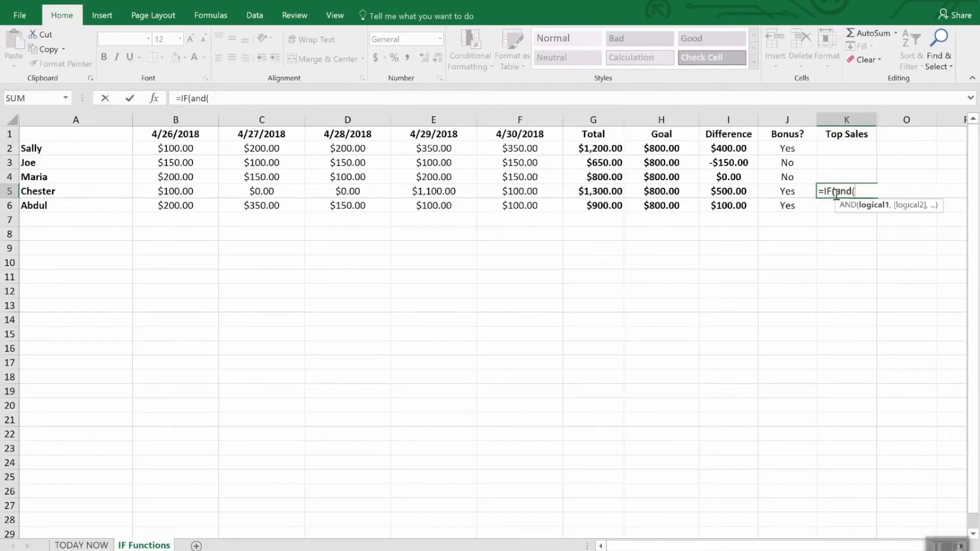
type("i5")
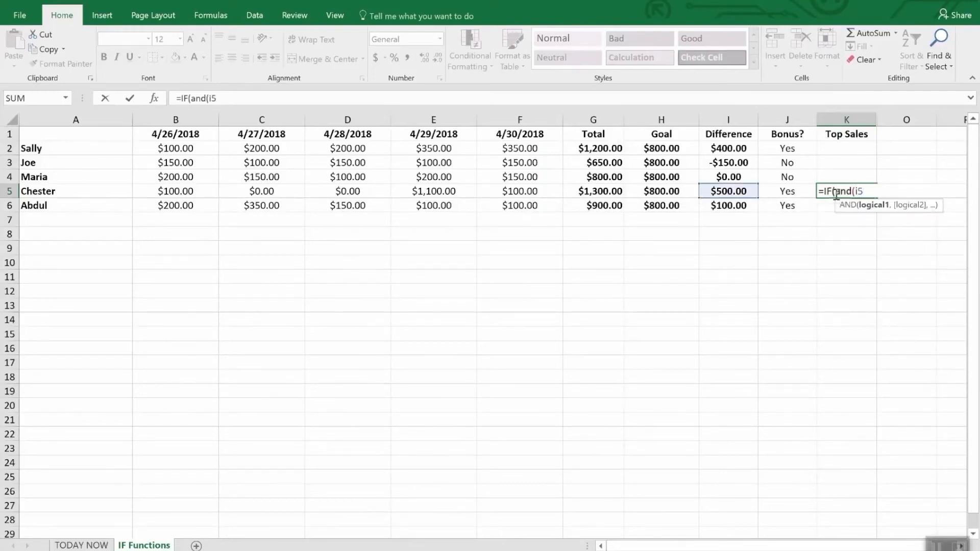
type(">i2,I")
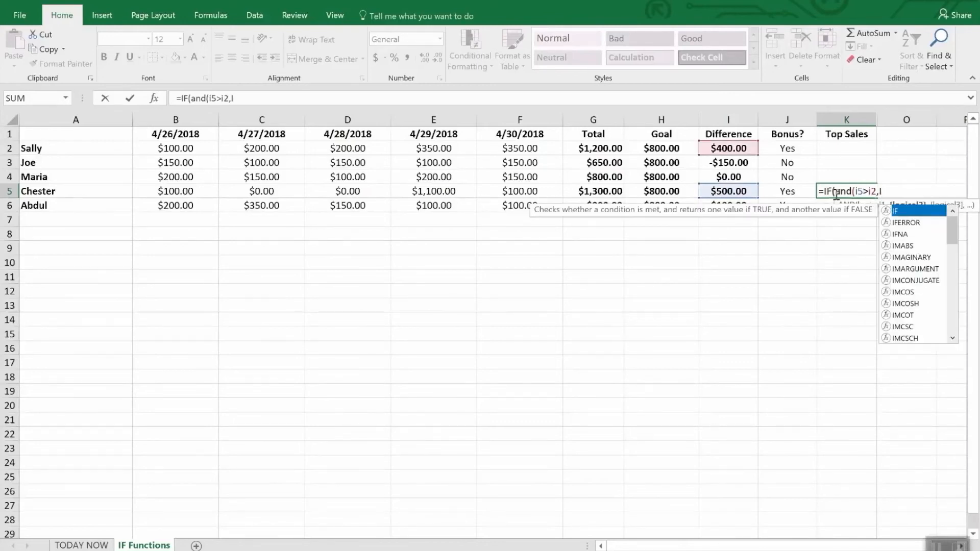
type("5>")
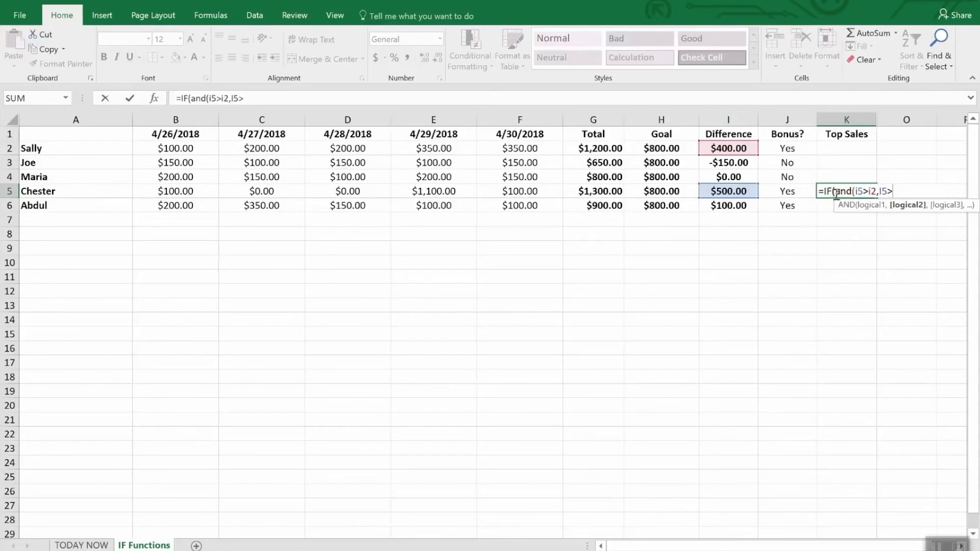
type("i3,I")
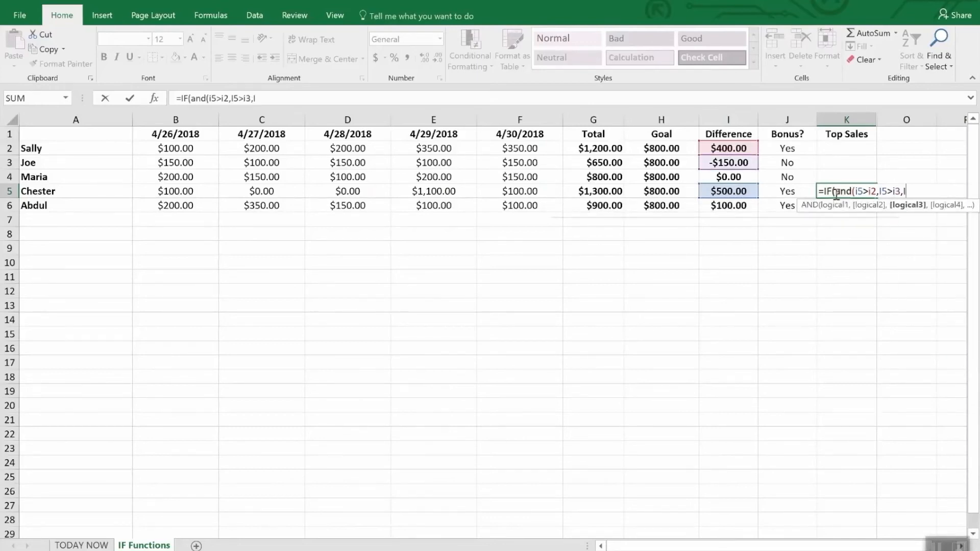
type("6")
key("BackSpace")
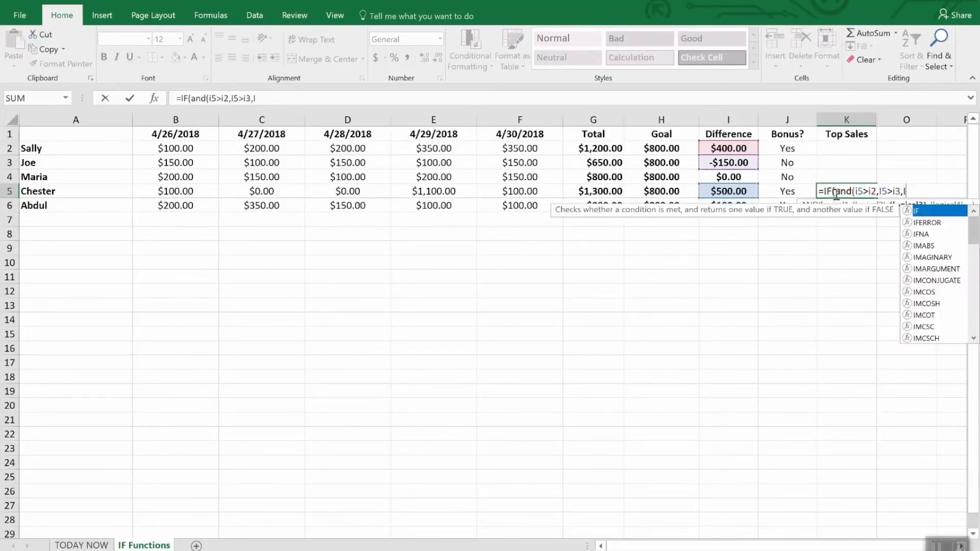
type("6")
key("BackSpace")
type("5>")
type("i4")
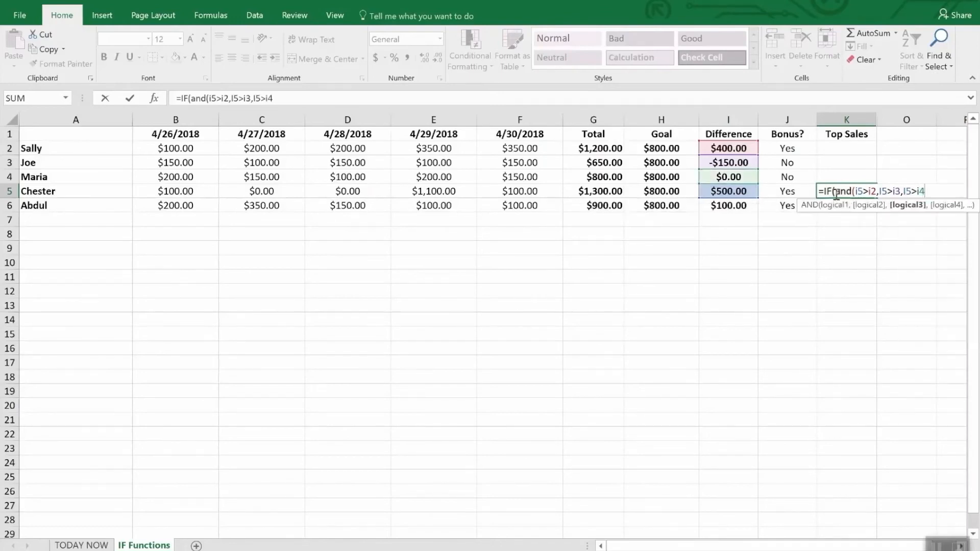
type(",I5>")
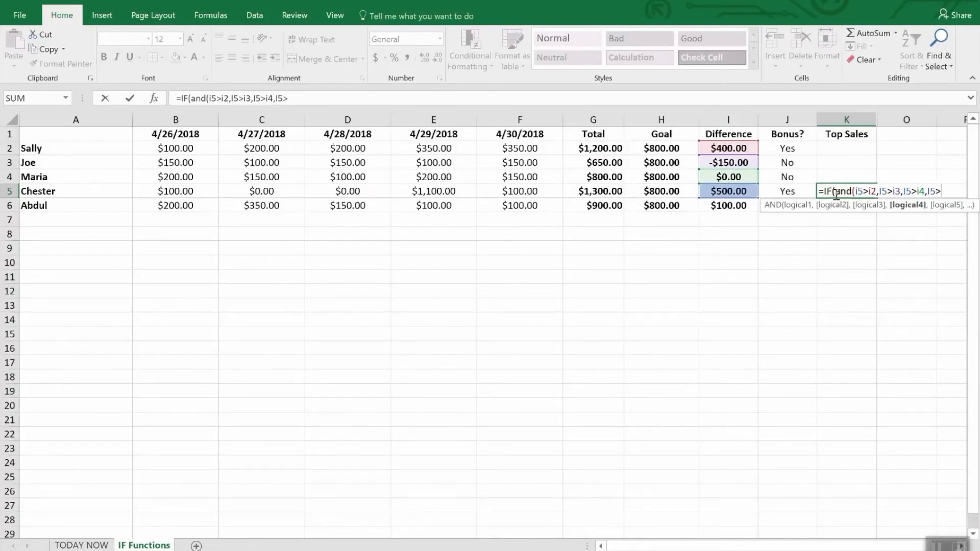
type("i6),")
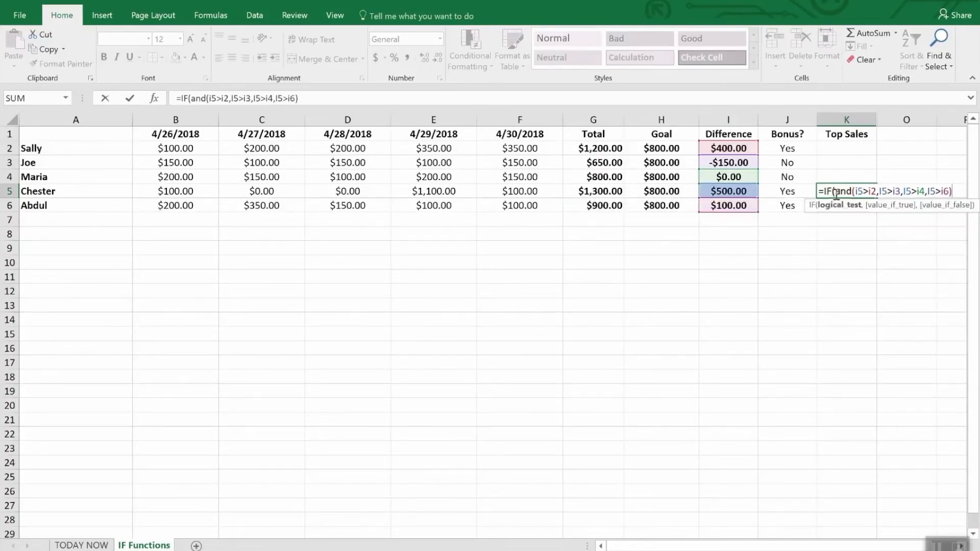
- Complete the K5 formula so it returns "WINNER" when true and an empty string when false
type("\"W")
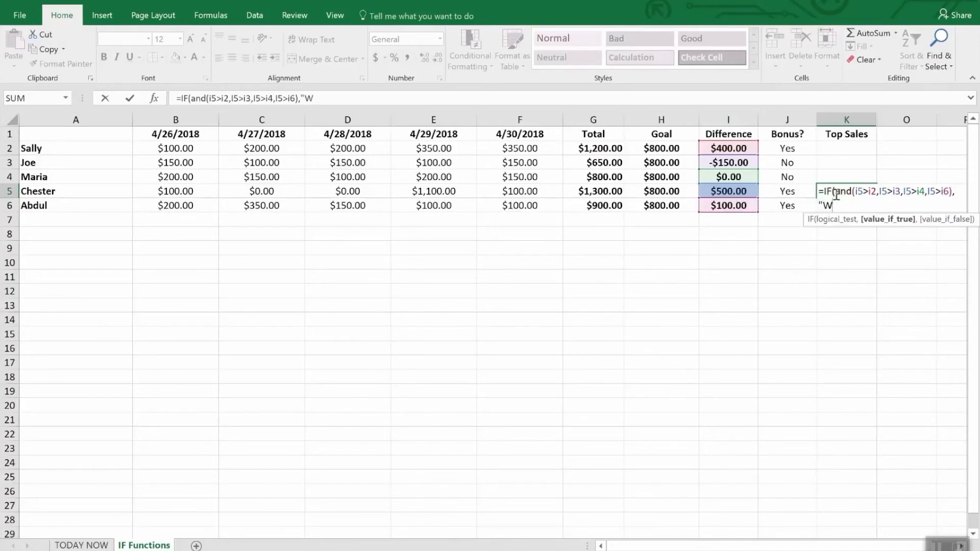
type("INNER\",")
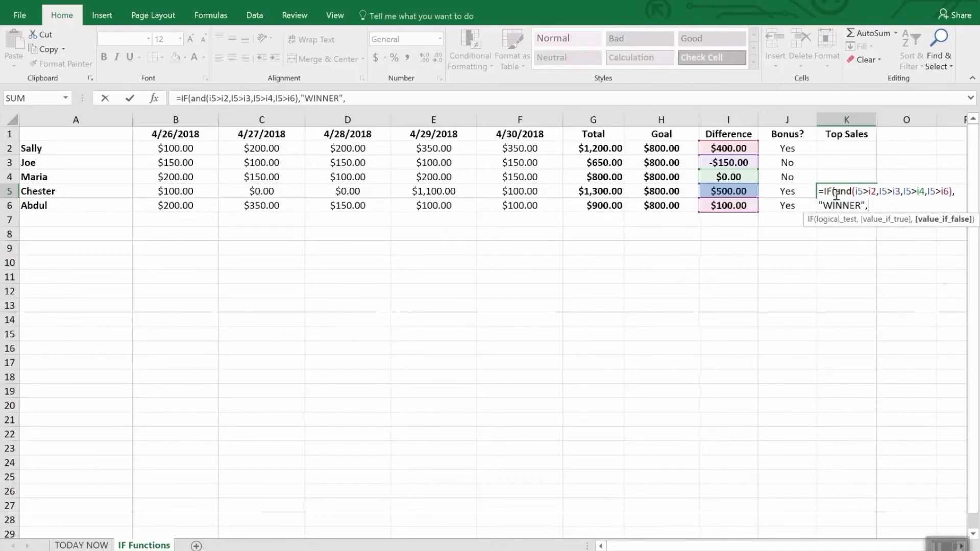
type("\"\")")
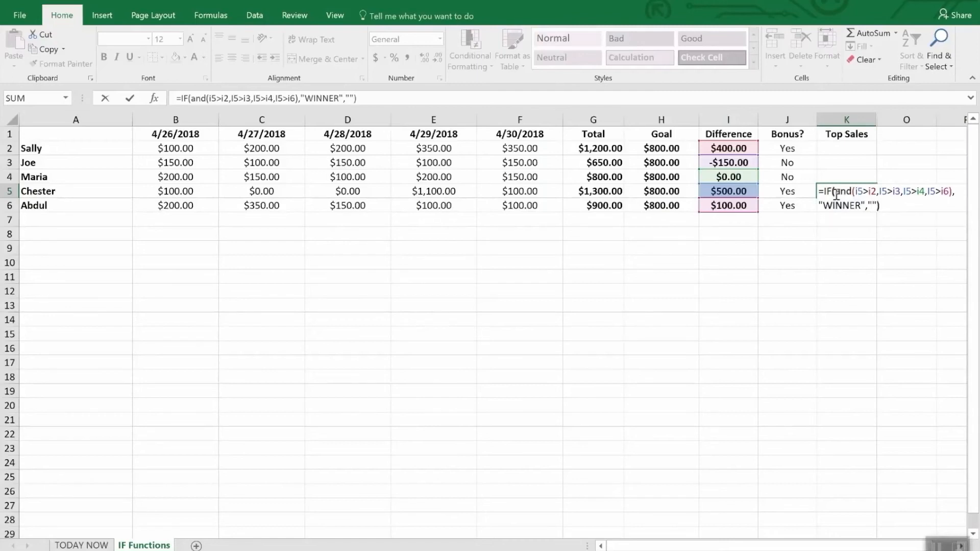
key("Return")
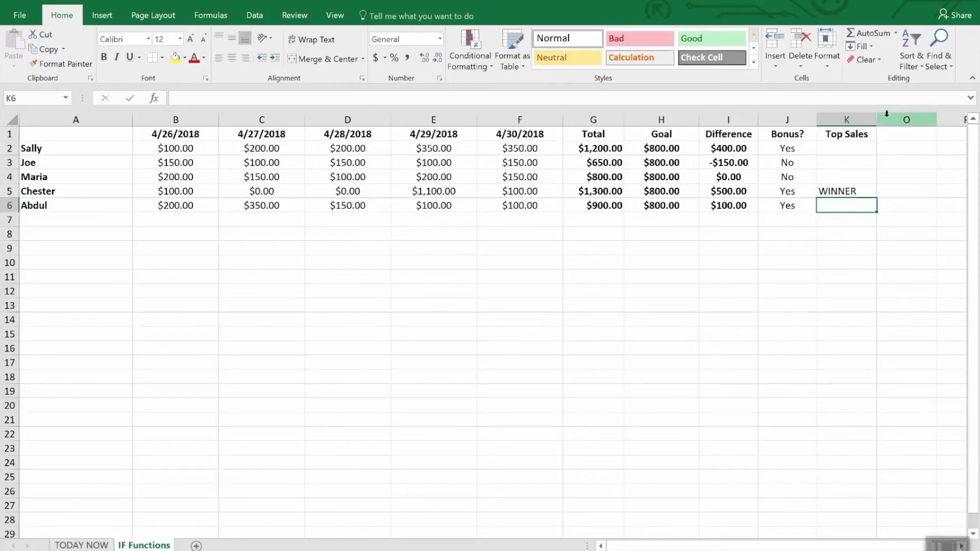
- Unhide the hidden columns between K and O
left_click_drag(869, 120, 880, 117)
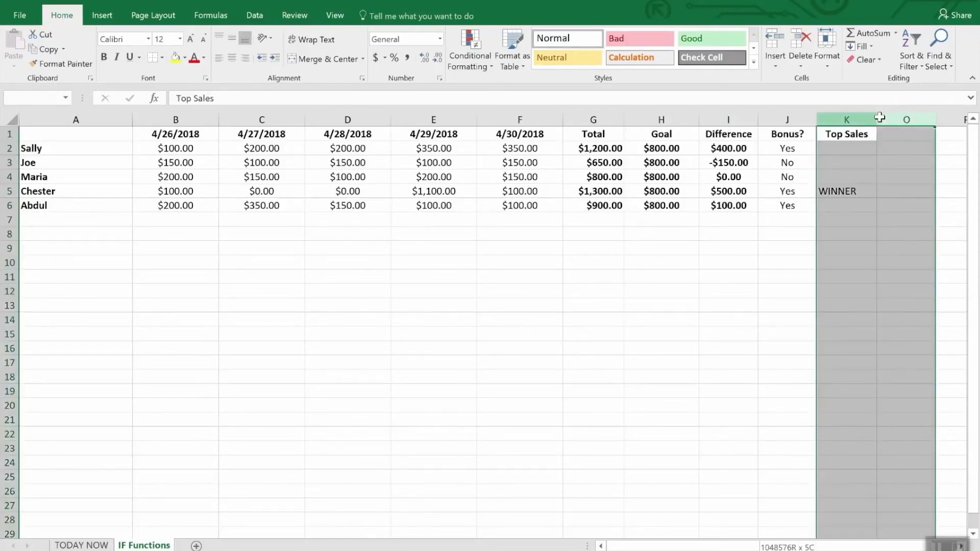
right_click(880, 118)
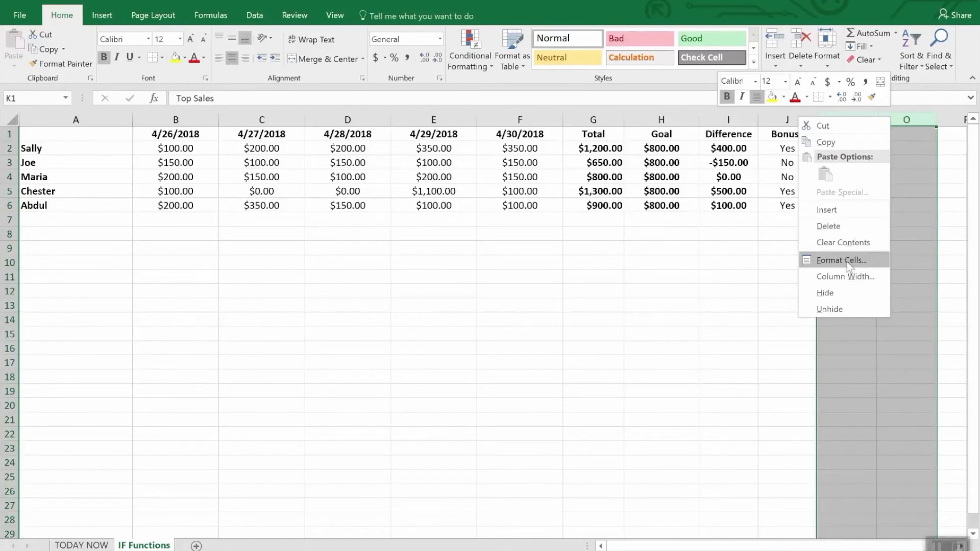
left_click(841, 306)
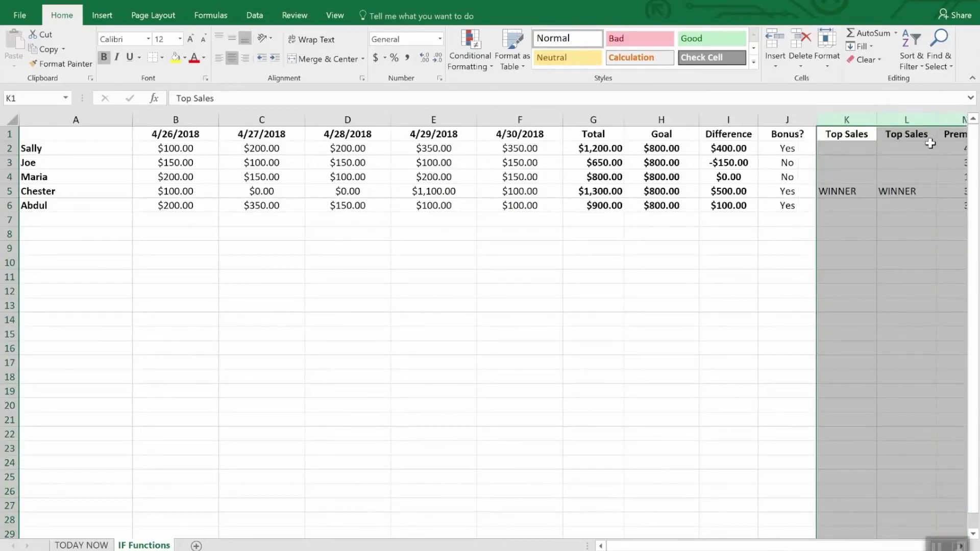
left_click(893, 247)
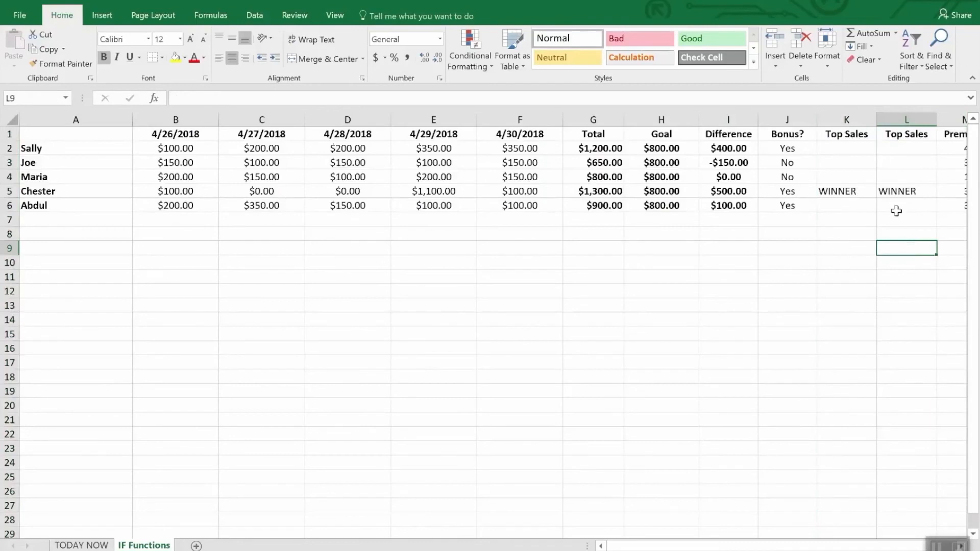
- Compare the Top Sales formulas in column L with the one in K5
left_click(899, 147)
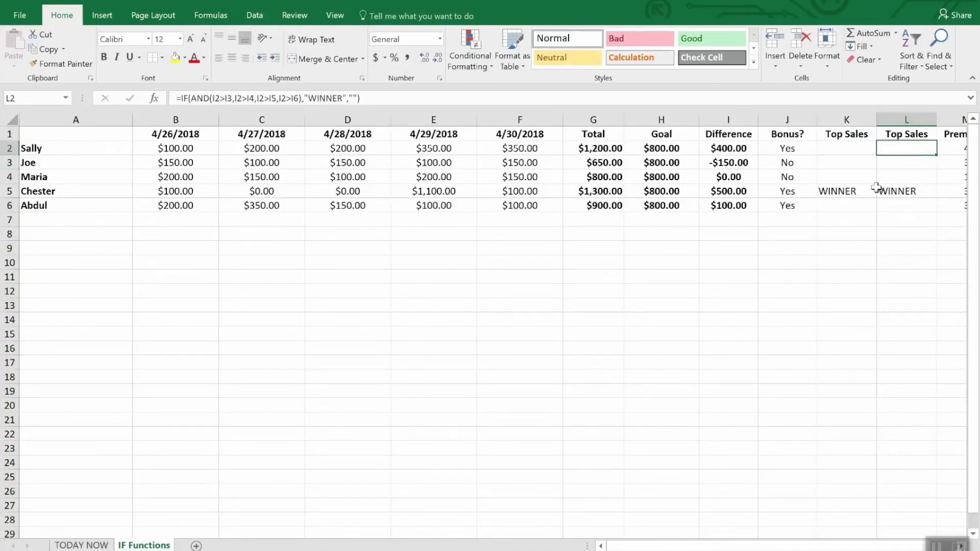
left_click(859, 193)
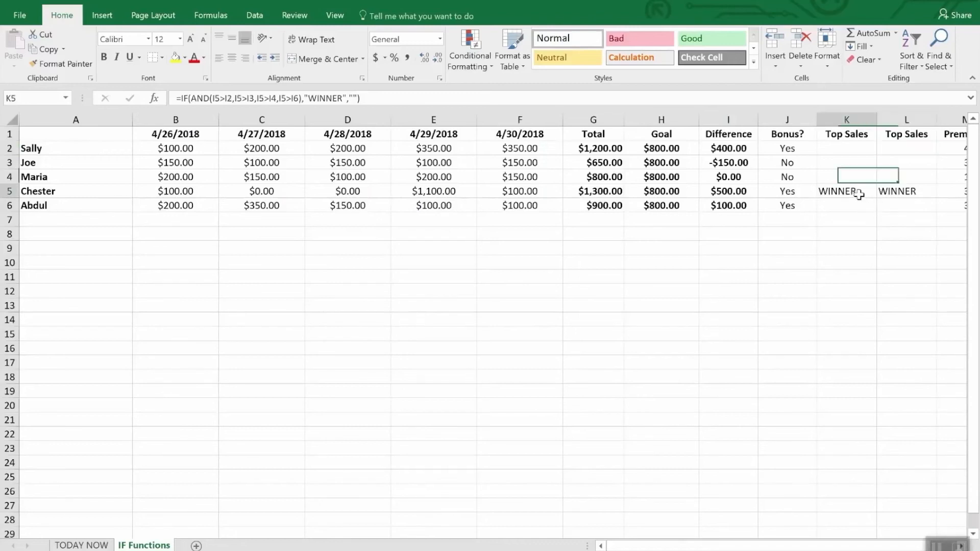
left_click(902, 148)
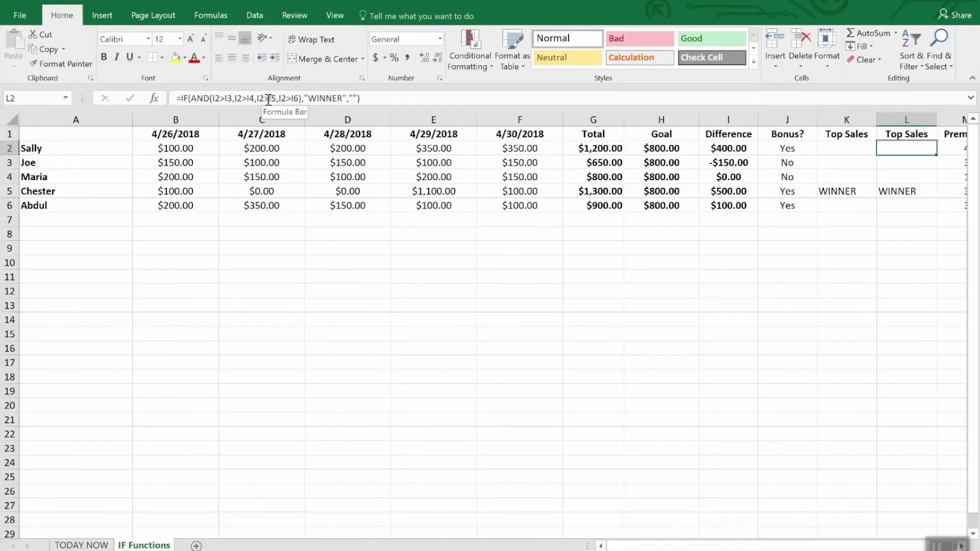
left_click(893, 162)
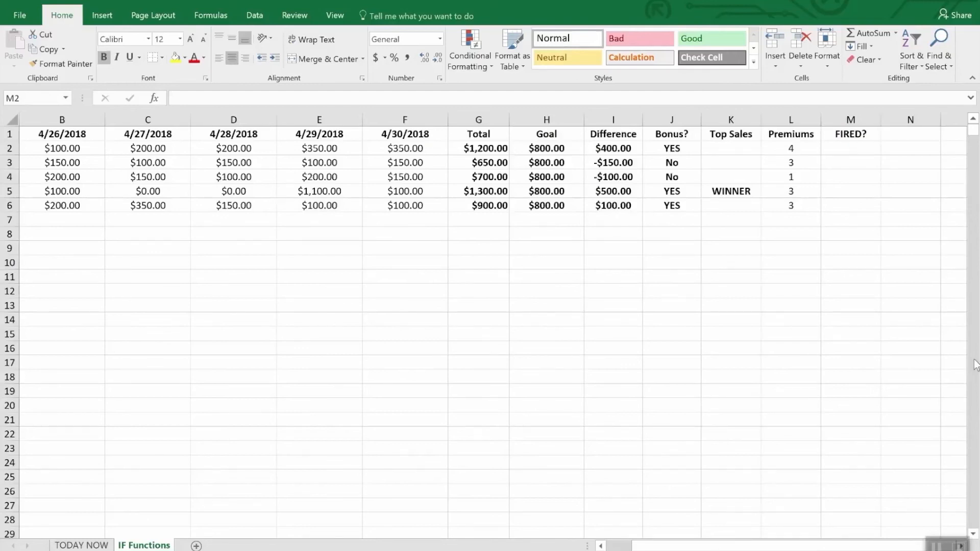
- Start an IF formula in M2 under FIRED? whose OR test checks I2>=0 and L2>2
left_click(857, 152)
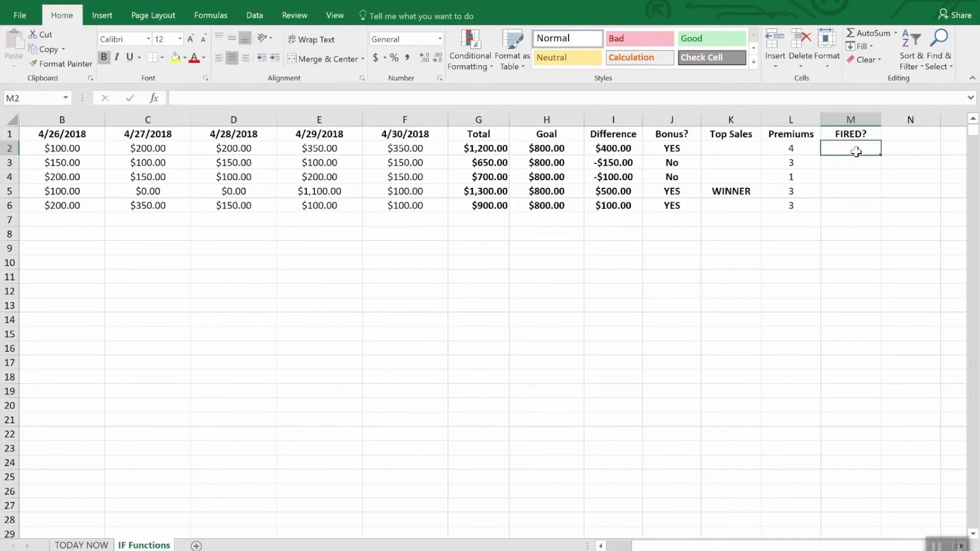
type("=if")
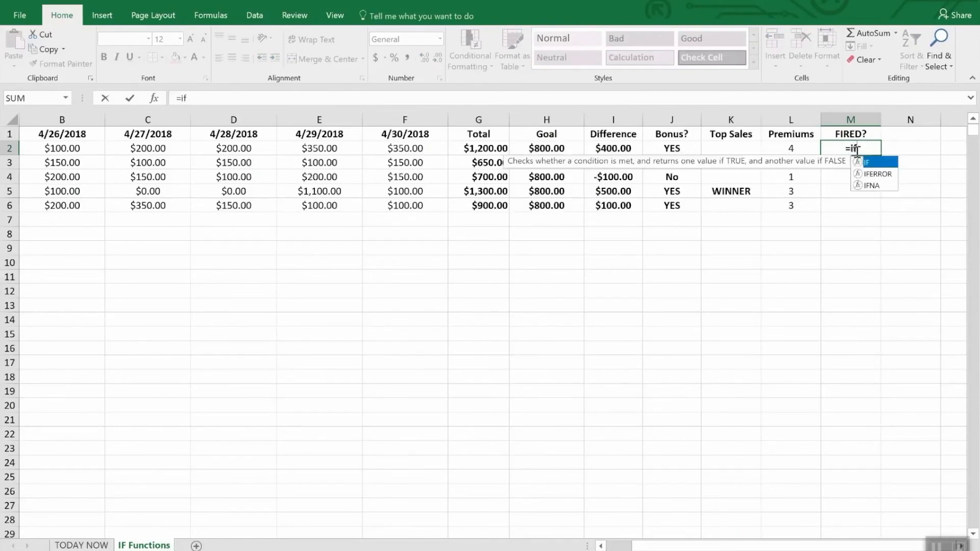
type("90")
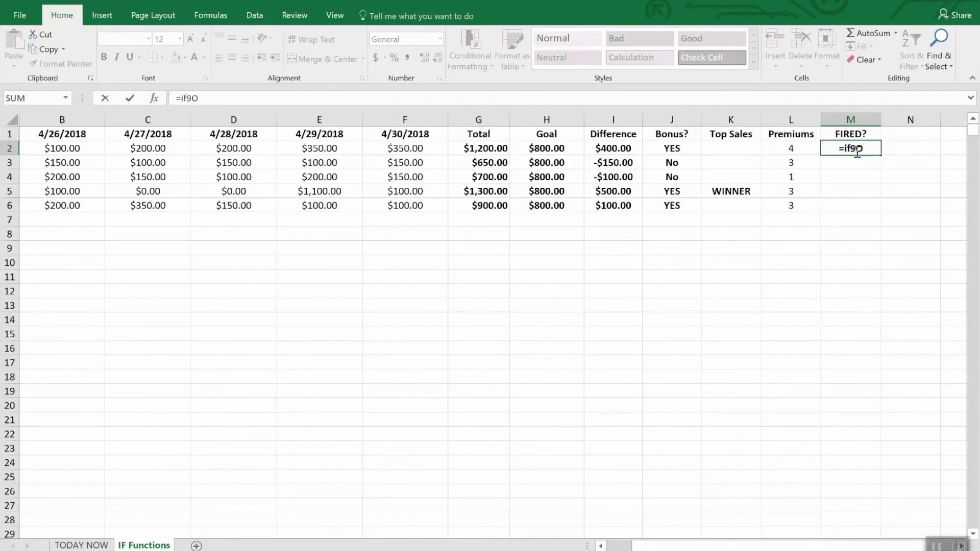
key("BackSpace")
key("BackSpace")
type("(or")
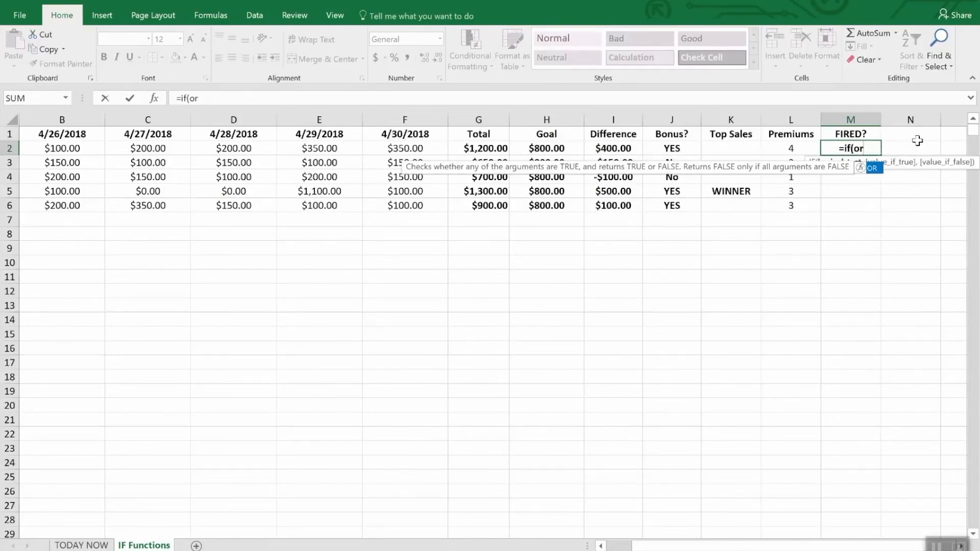
type("(")
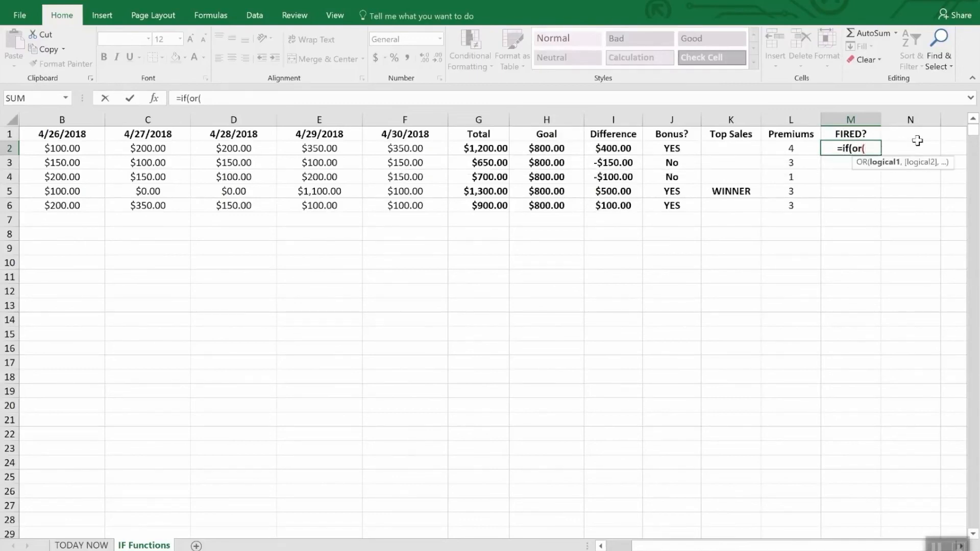
type("i2")
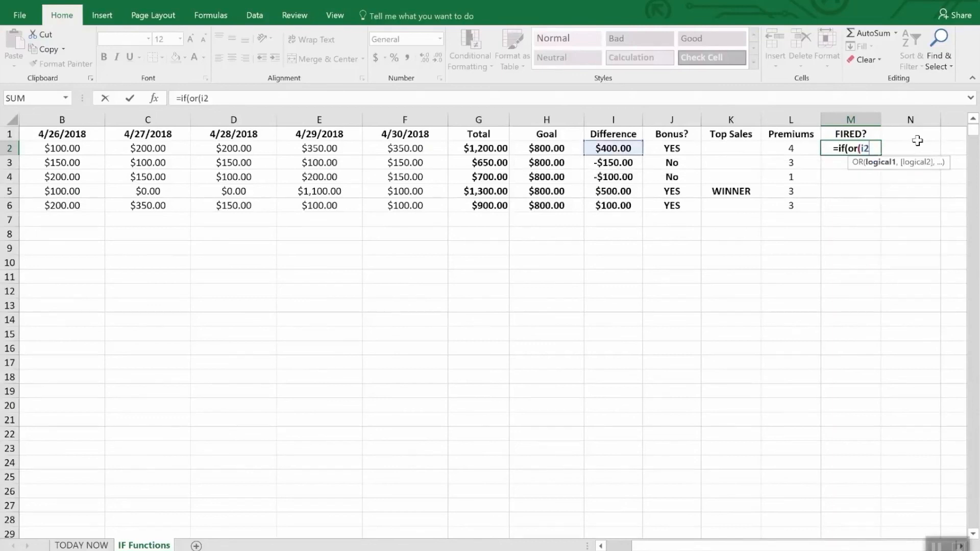
type(">")
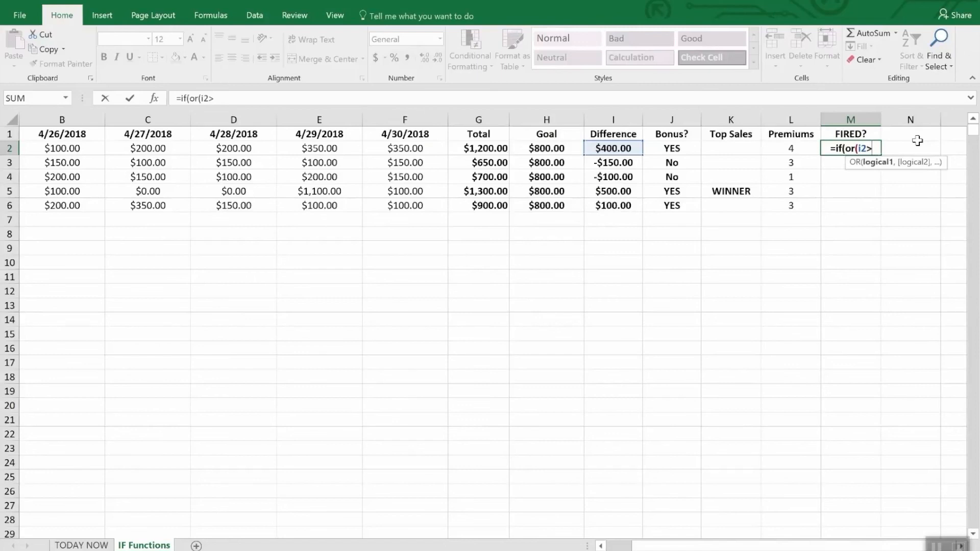
type("=")
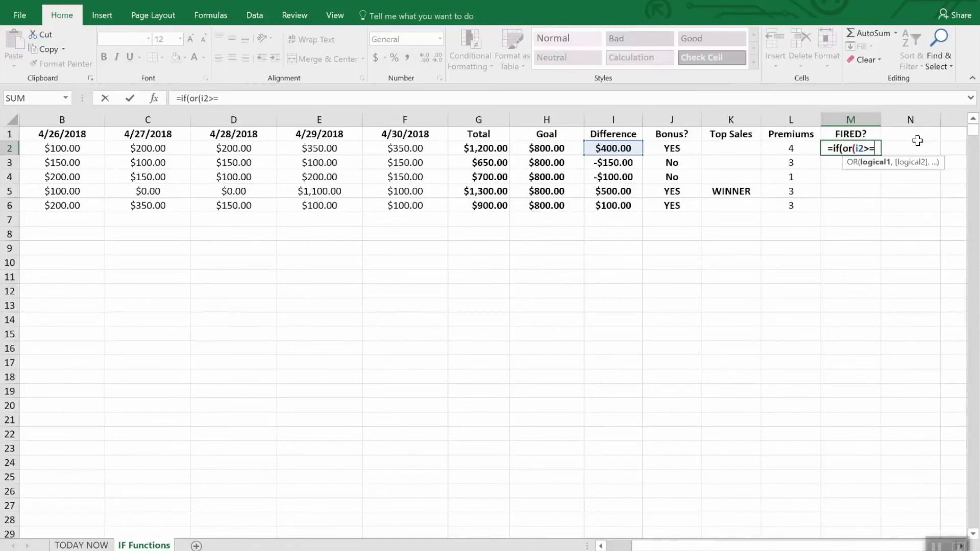
type("0,")
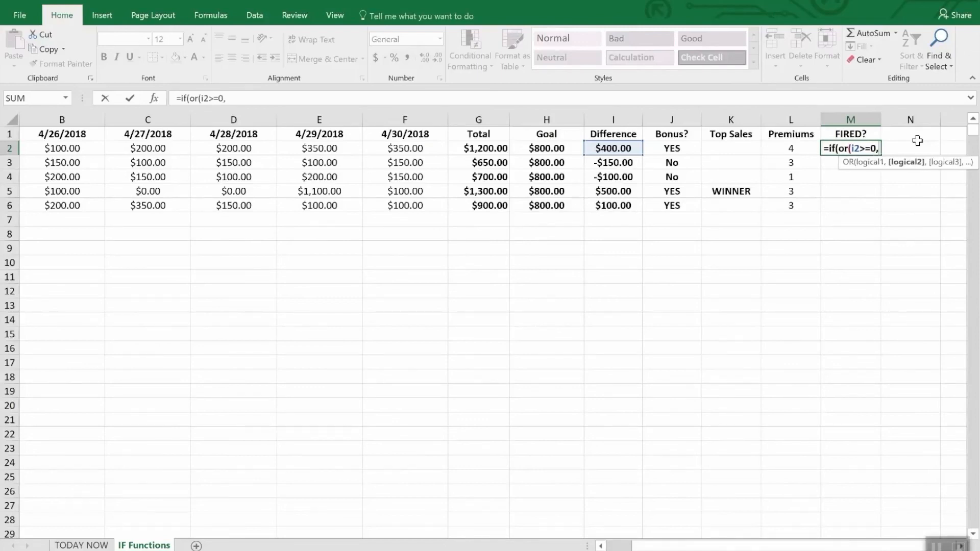
type("l")
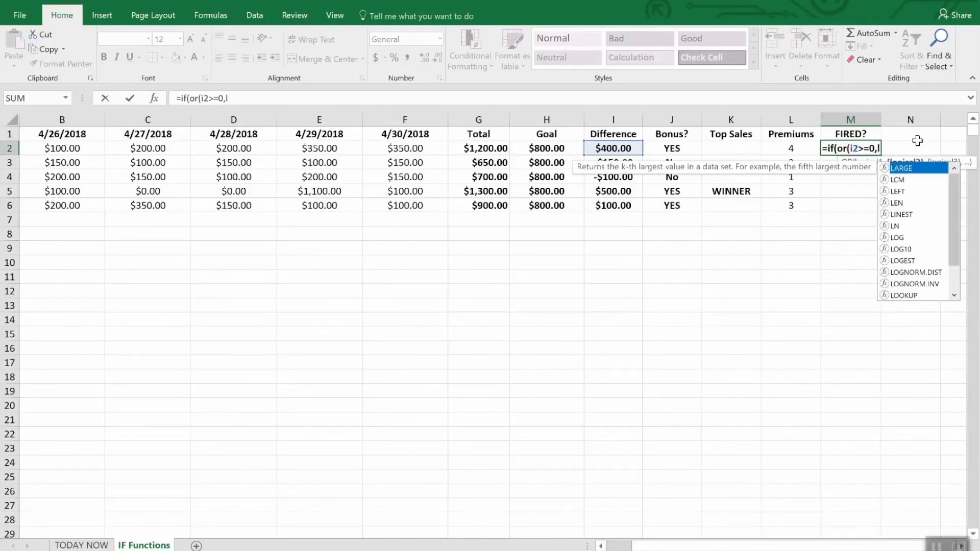
type("2>")
type("2)\"")
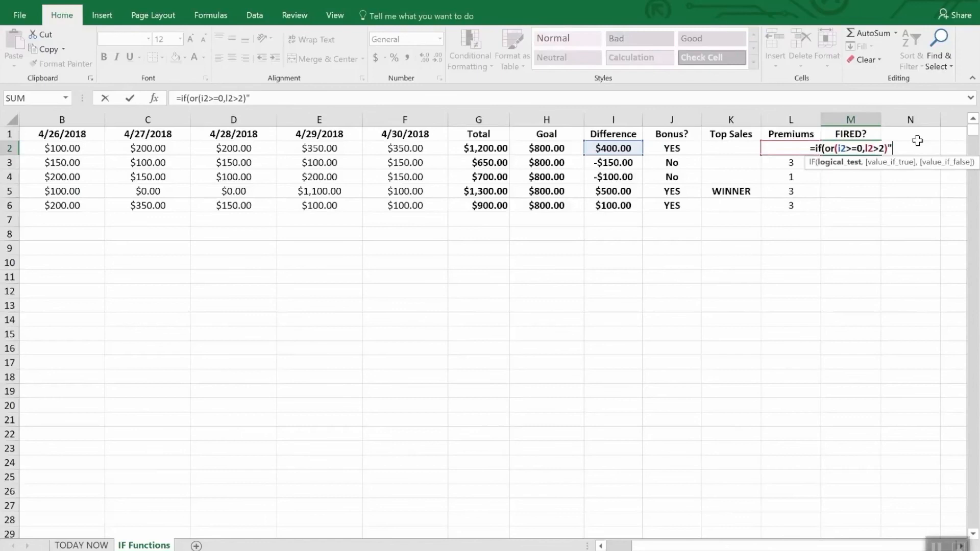
key("BackSpace")
type(",")
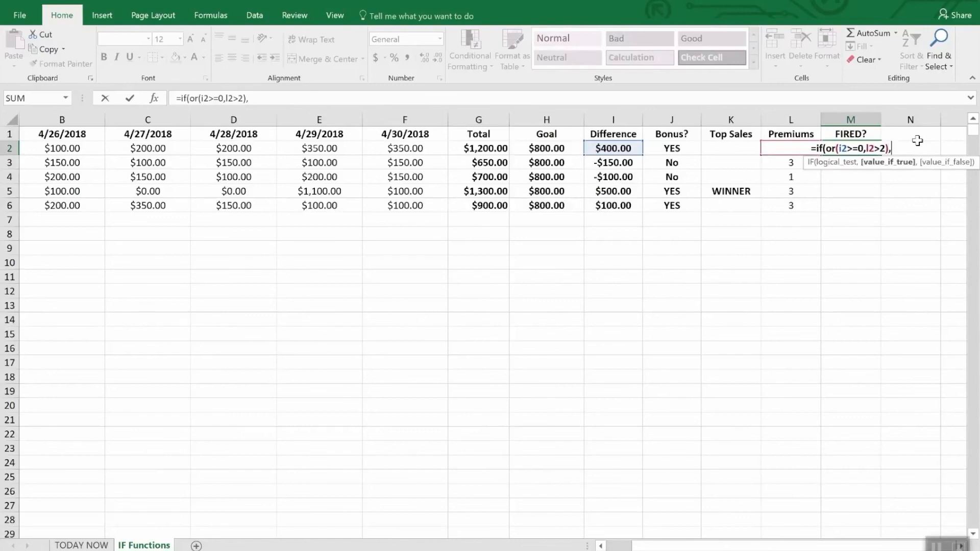
- Complete the M2 formula so it returns "Safe" when true and "FIRED" when false
type("\"Sa")
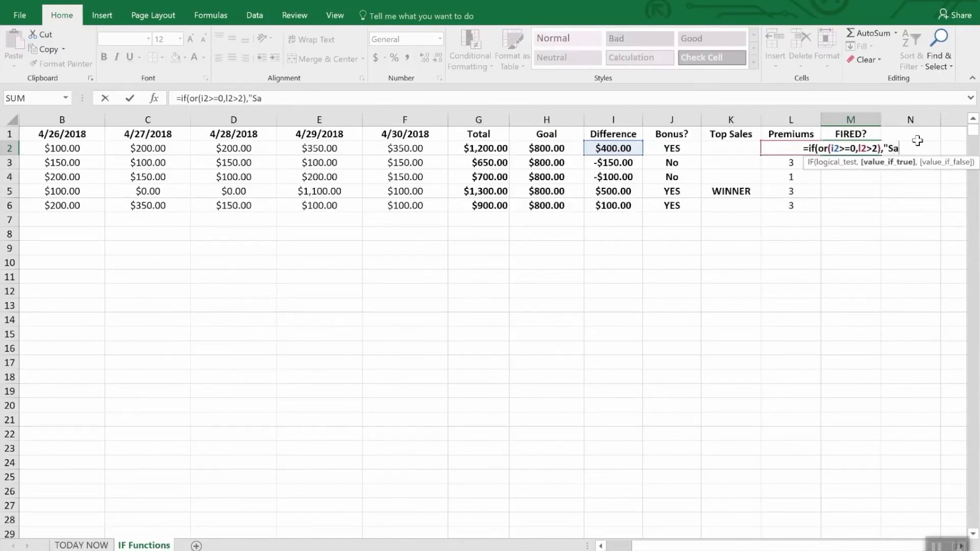
type("fe\",")
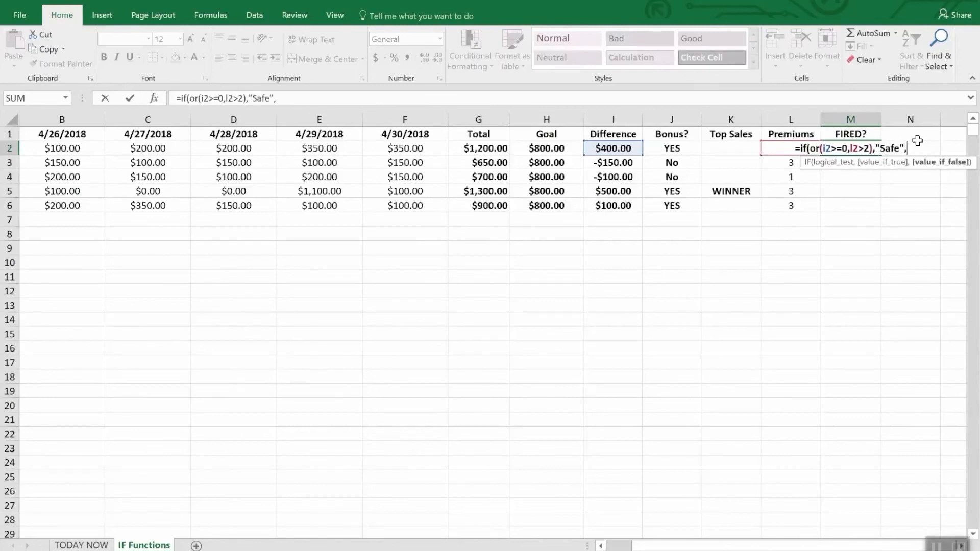
type("\"FIRED\"")
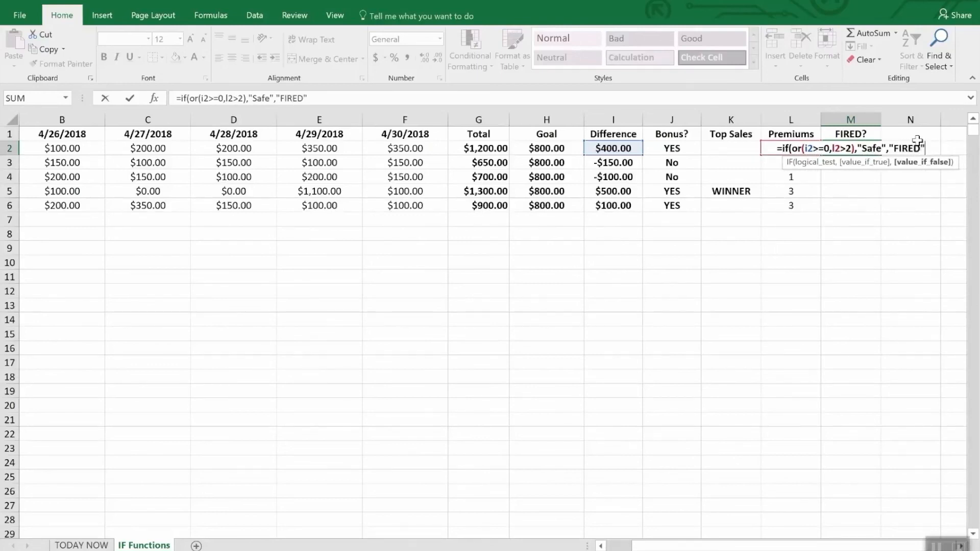
type(")")
key("Return")
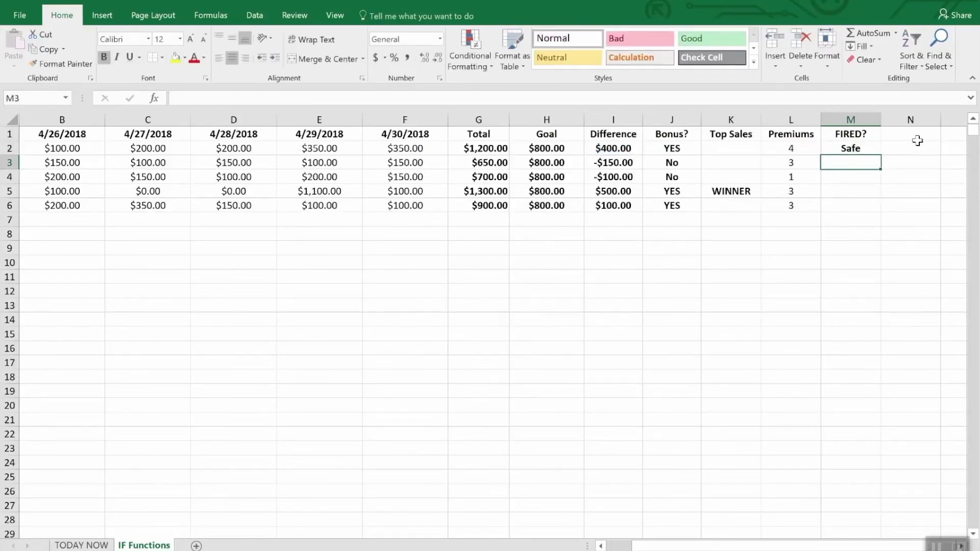
- Fill the FIRED? formula from M2 down through M6 and check row 4's Difference and Premiums values against it
key("Down")
key("Up")
key("Up")
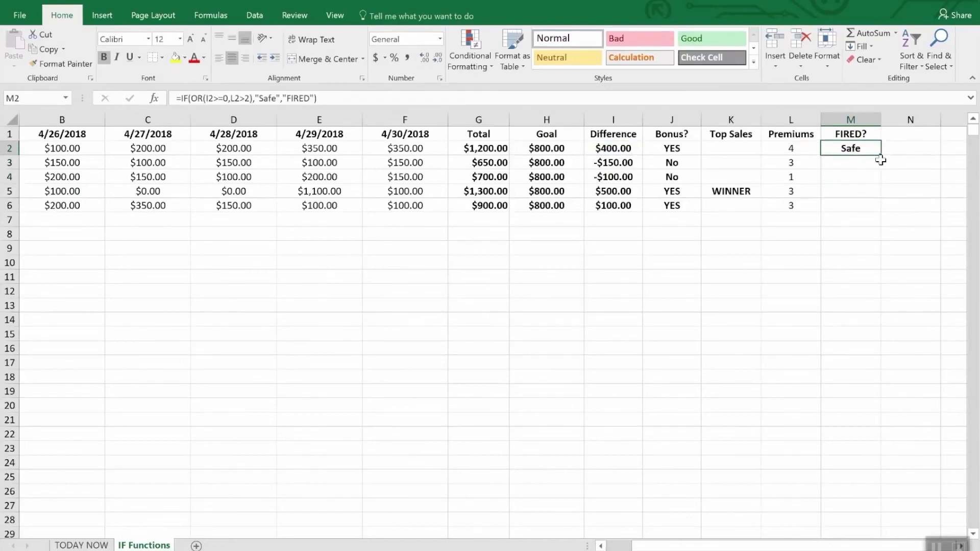
left_click_drag(877, 153, 874, 206)
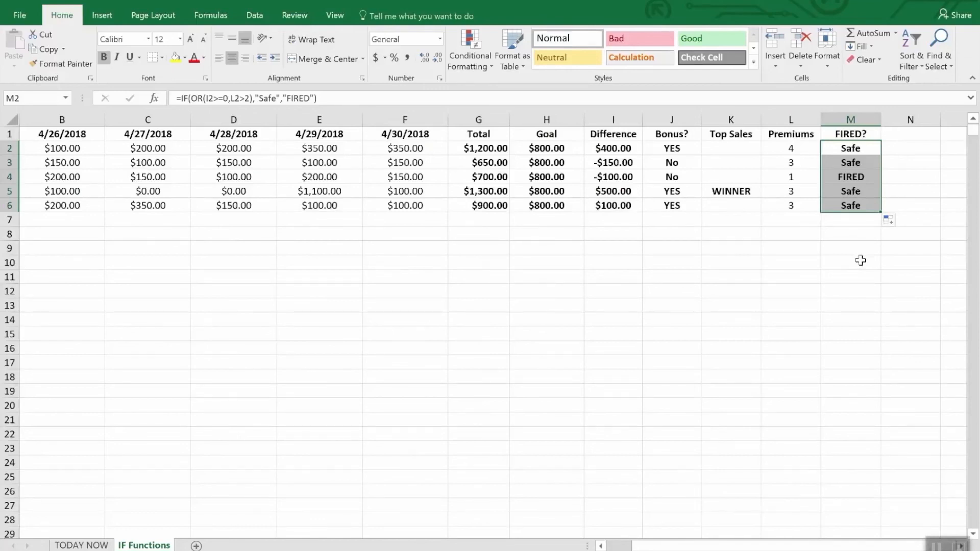
left_click(612, 177)
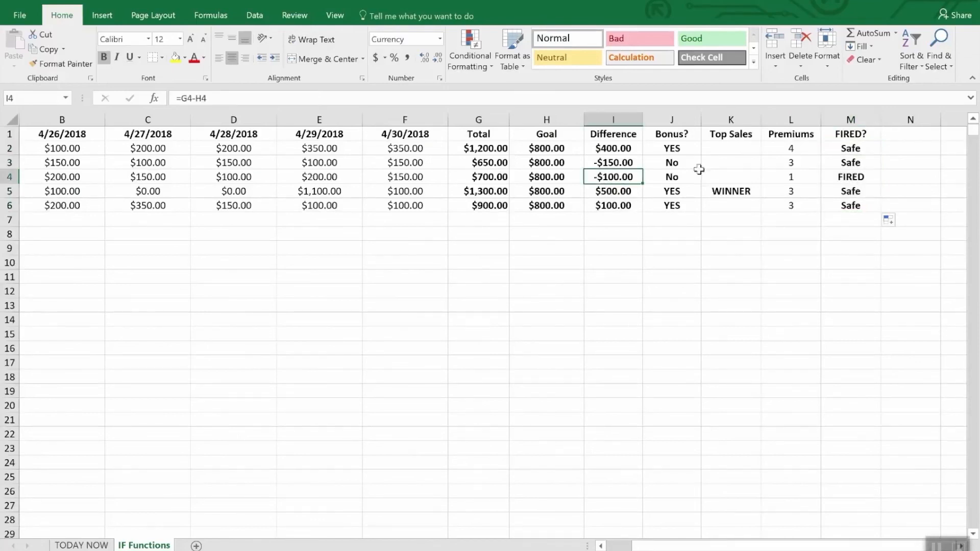
left_click(795, 176)
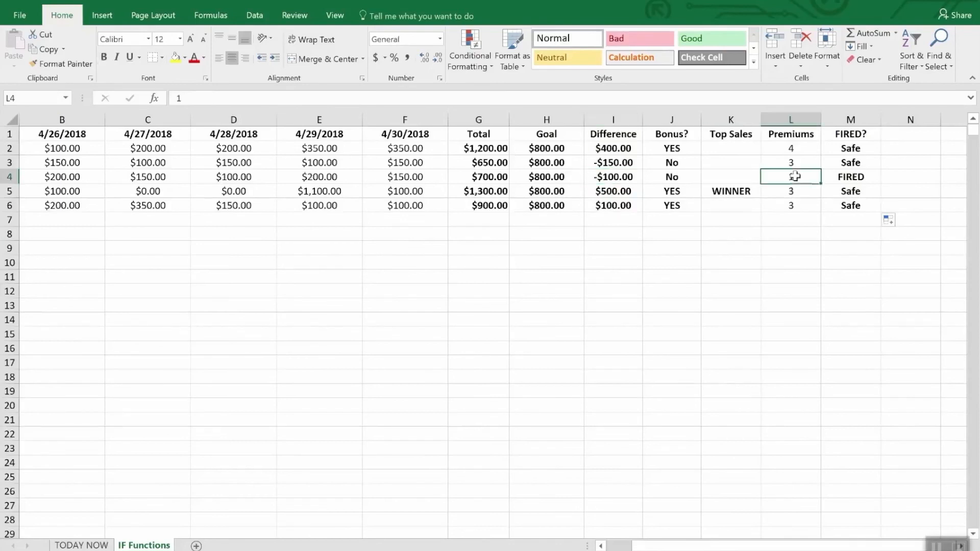